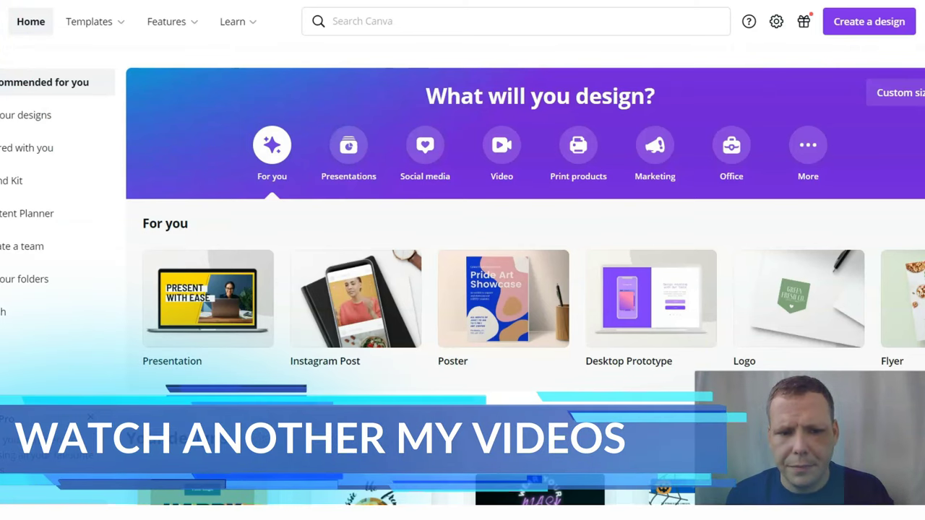
- Open the Flyers template category under Marketing
{"action": "mouse_move", "coordinate": [91, 25]}
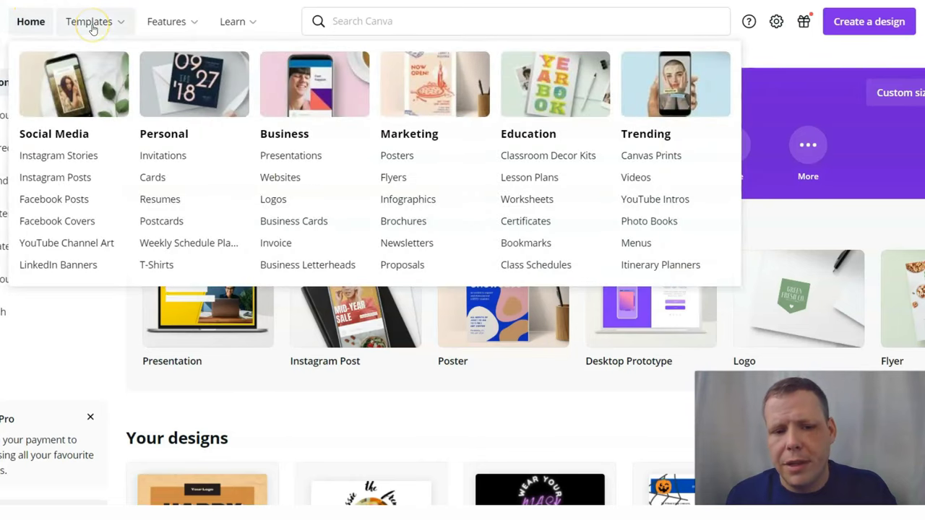
{"action": "mouse_move", "coordinate": [204, 42]}
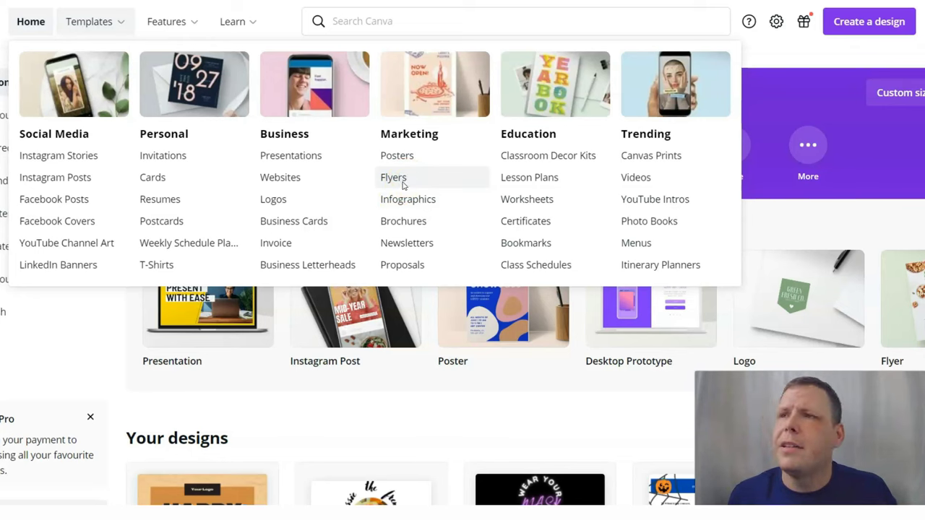
{"action": "mouse_move", "coordinate": [462, 6]}
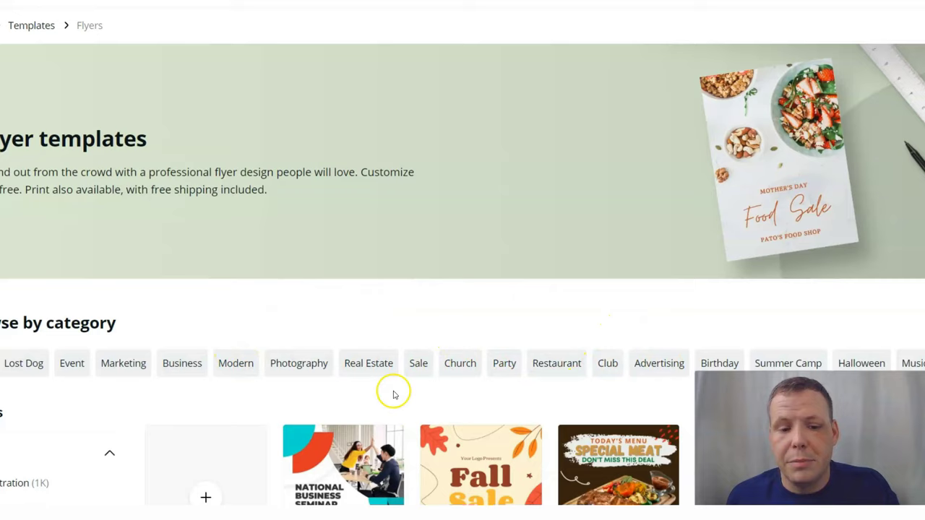
- Browse the flyer templates and mark the National Business Seminar 2K22 flyer as a favourite
{"action": "scroll", "coordinate": [352, 316], "scroll_direction": "down", "scroll_amount": 3}
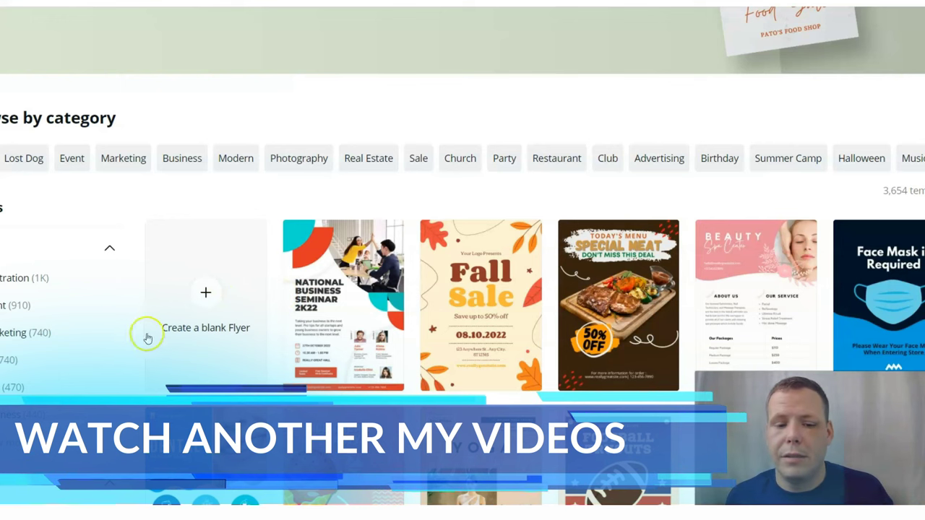
{"action": "scroll", "coordinate": [205, 288], "scroll_direction": "down", "scroll_amount": 1}
{"action": "scroll", "coordinate": [206, 286], "scroll_direction": "down", "scroll_amount": 5}
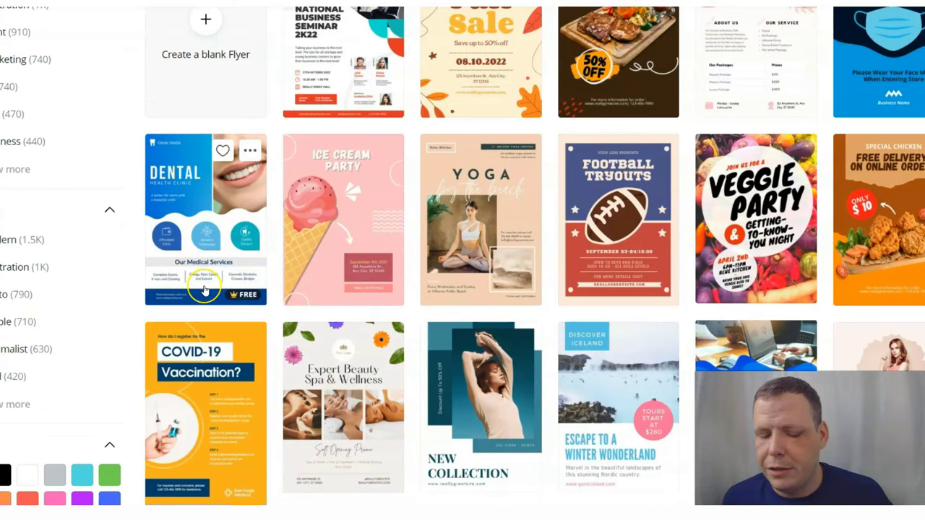
{"action": "scroll", "coordinate": [207, 286], "scroll_direction": "down", "scroll_amount": 3}
{"action": "scroll", "coordinate": [124, 262], "scroll_direction": "up", "scroll_amount": 6}
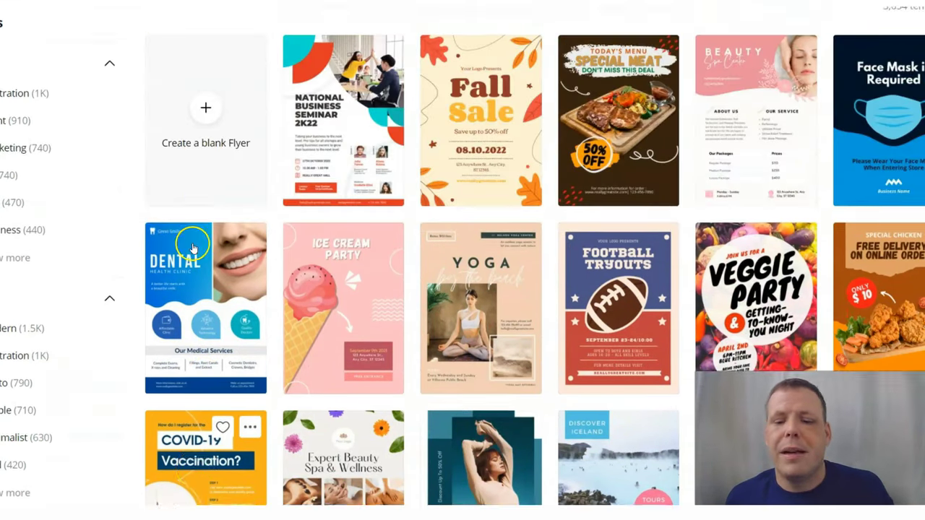
{"action": "scroll", "coordinate": [193, 248], "scroll_direction": "up", "scroll_amount": 2}
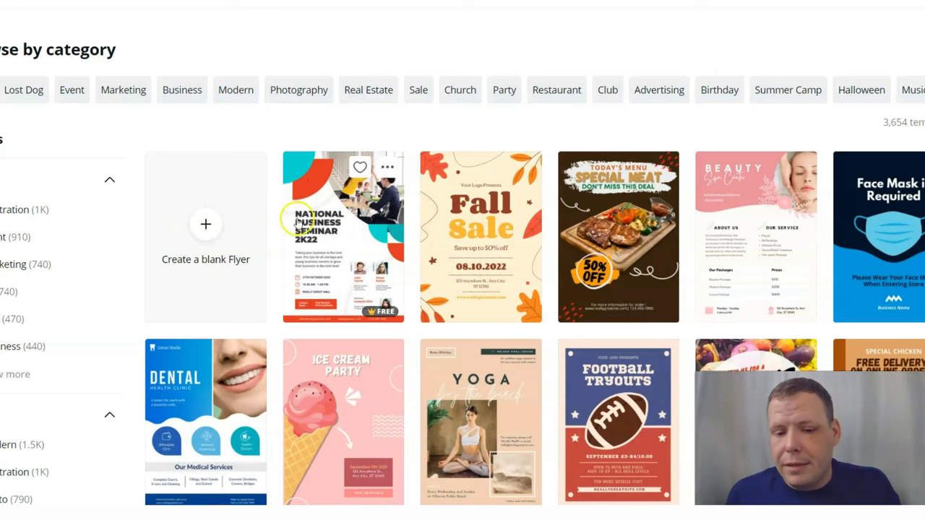
{"action": "left_click", "coordinate": [354, 171]}
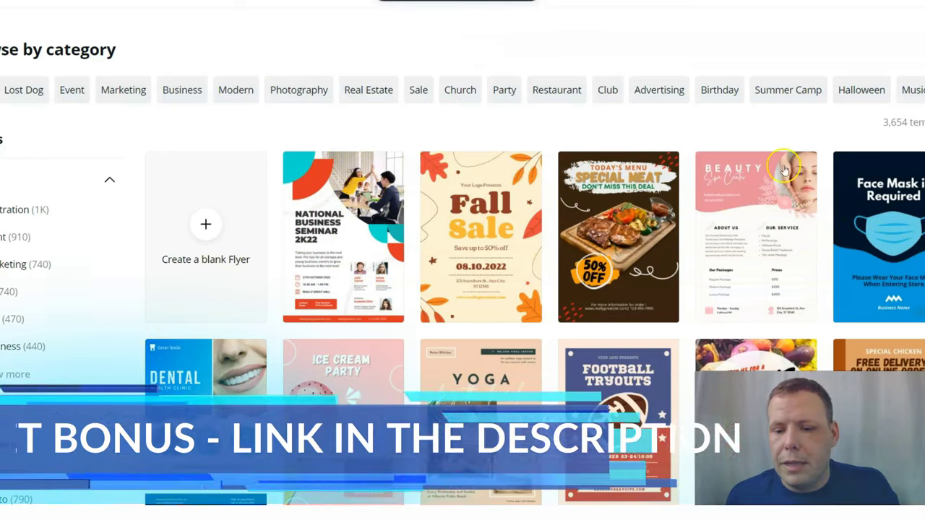
- Find the Vintage Happy Hour Flyer template with the beer bottle and open it for customizing
{"action": "mouse_move", "coordinate": [781, 360]}
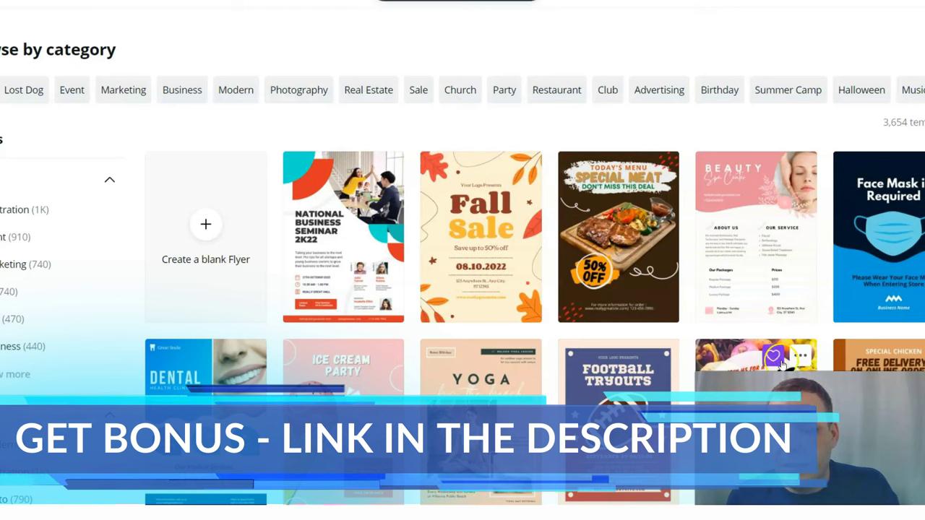
{"action": "mouse_move", "coordinate": [329, 249]}
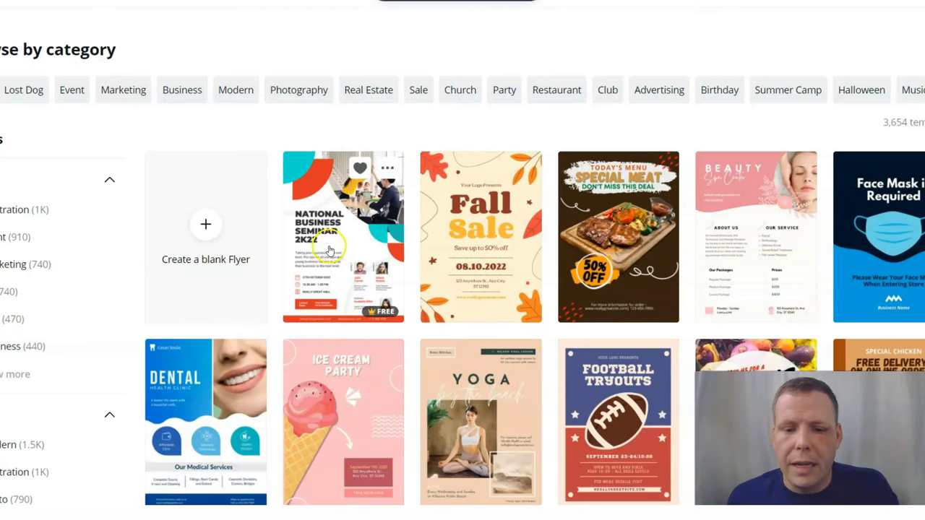
{"action": "scroll", "coordinate": [534, 311], "scroll_direction": "down", "scroll_amount": 4}
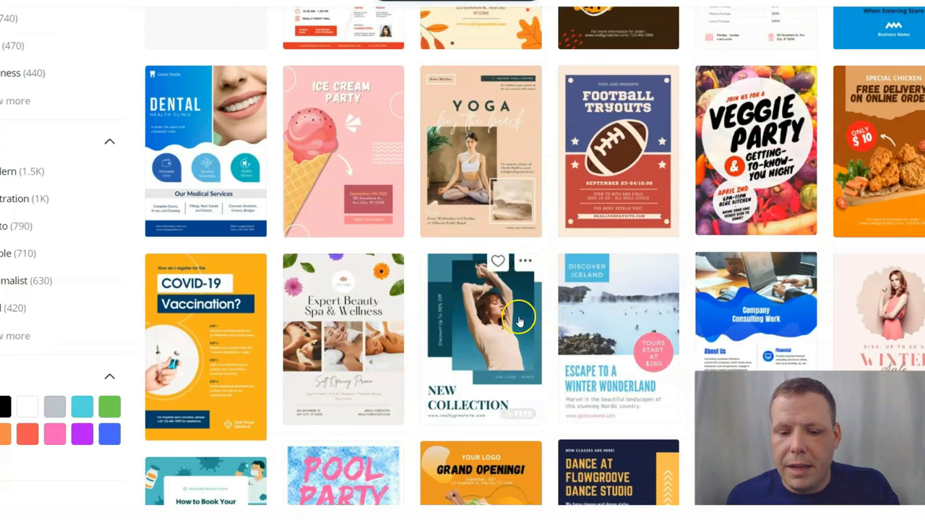
{"action": "scroll", "coordinate": [506, 398], "scroll_direction": "down", "scroll_amount": 3}
{"action": "scroll", "coordinate": [510, 400], "scroll_direction": "down", "scroll_amount": 4}
{"action": "scroll", "coordinate": [510, 401], "scroll_direction": "up", "scroll_amount": 9}
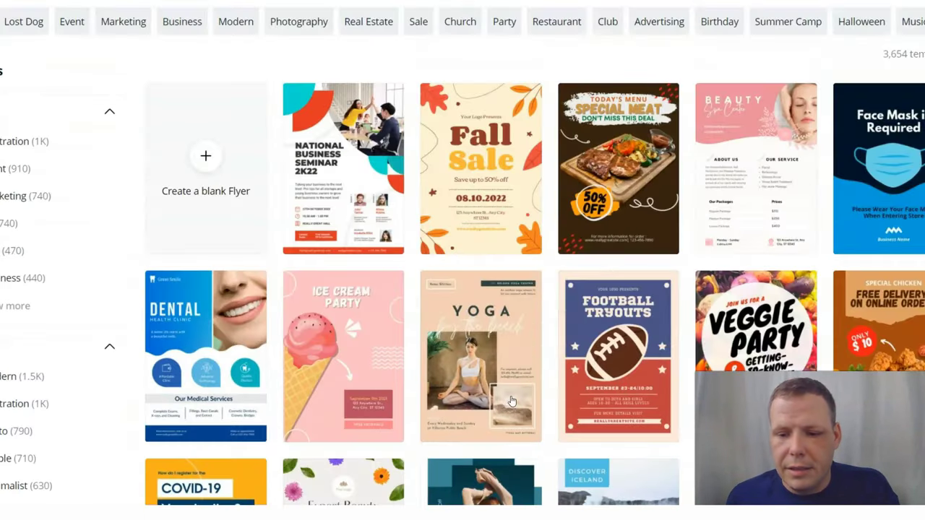
{"action": "scroll", "coordinate": [510, 401], "scroll_direction": "down", "scroll_amount": 4}
{"action": "scroll", "coordinate": [511, 400], "scroll_direction": "down", "scroll_amount": 7}
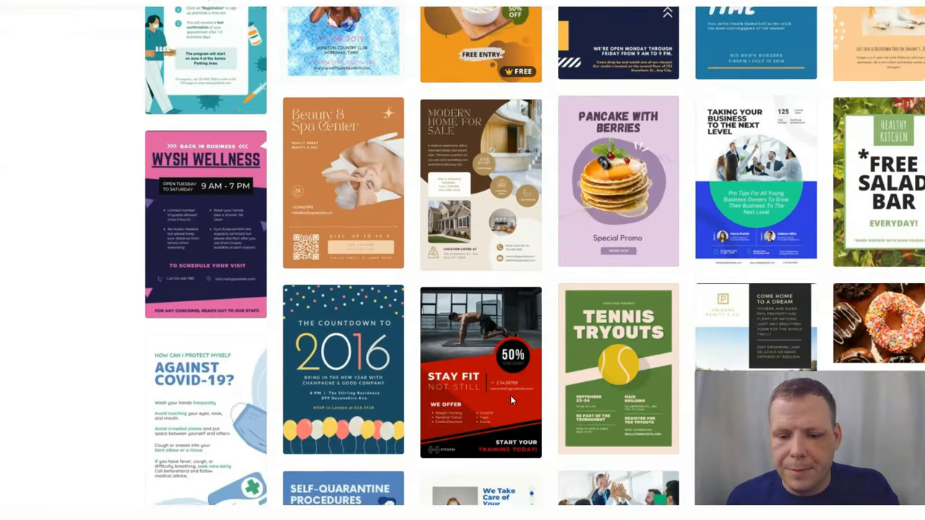
{"action": "scroll", "coordinate": [510, 400], "scroll_direction": "down", "scroll_amount": 7}
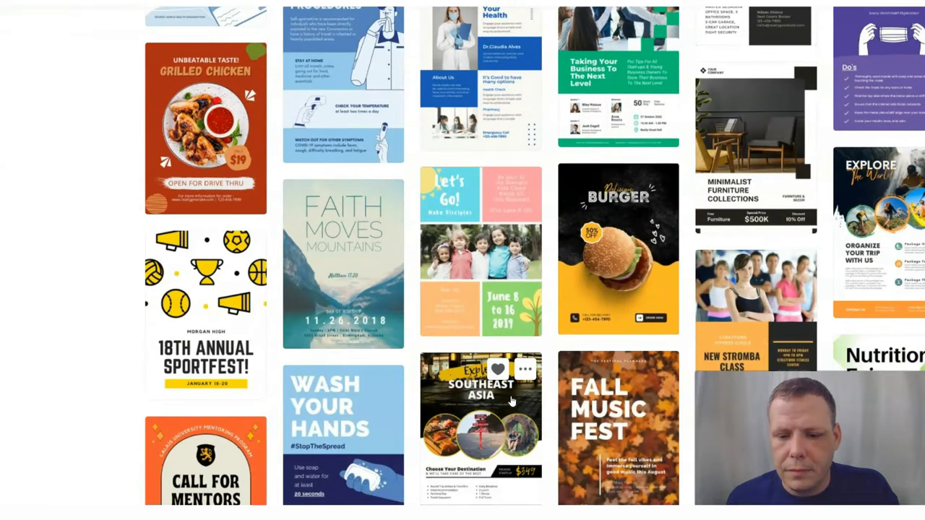
{"action": "scroll", "coordinate": [510, 399], "scroll_direction": "down", "scroll_amount": 4}
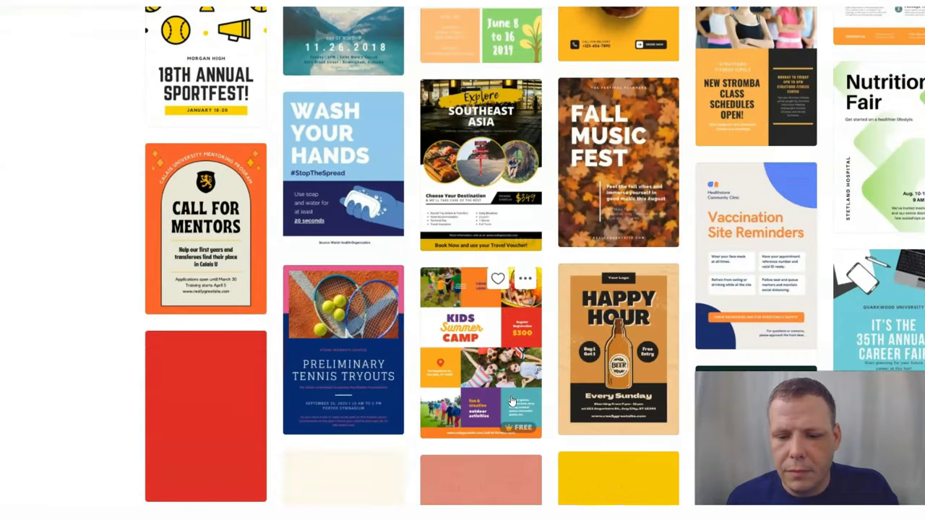
{"action": "left_click", "coordinate": [619, 347]}
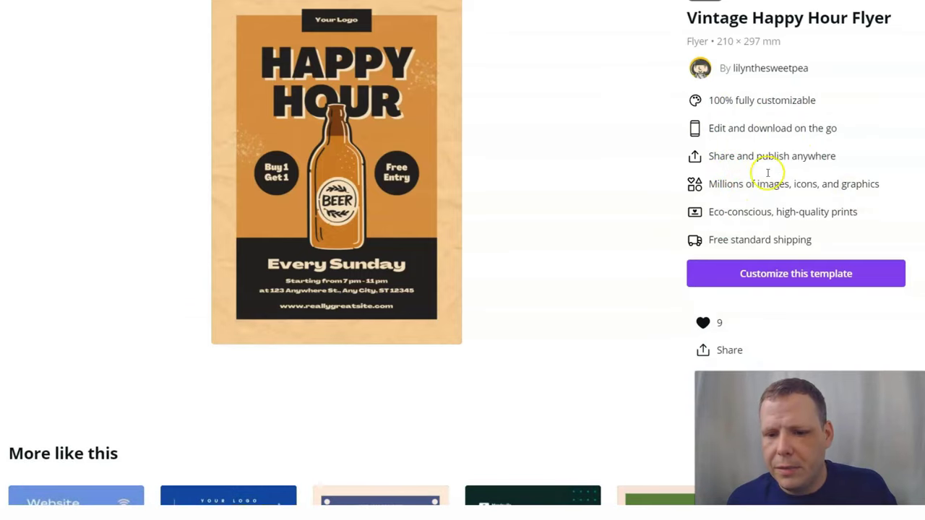
{"action": "left_click", "coordinate": [762, 270]}
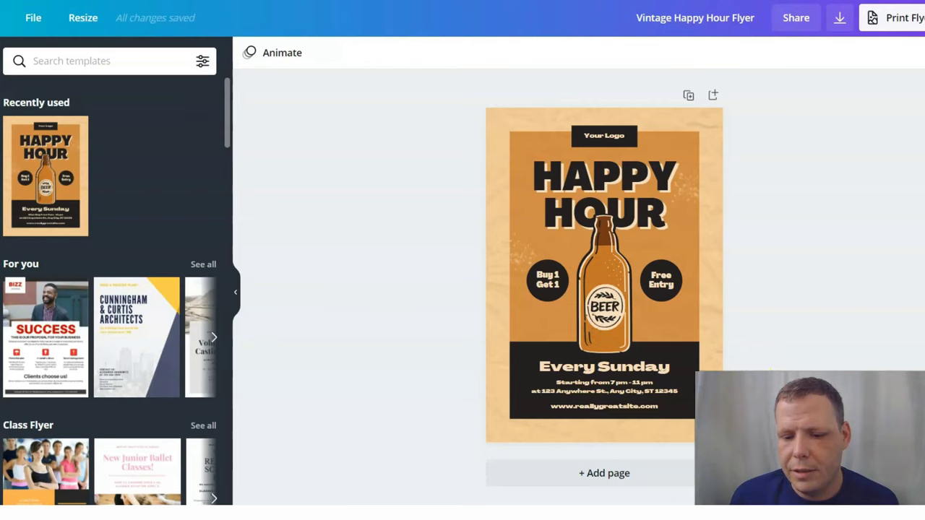
- Examine the Happy Hour flyer up close, from the logo placeholder and heading to the event details at its foot
{"action": "scroll", "coordinate": [604, 282], "scroll_direction": "up", "scroll_amount": 5}
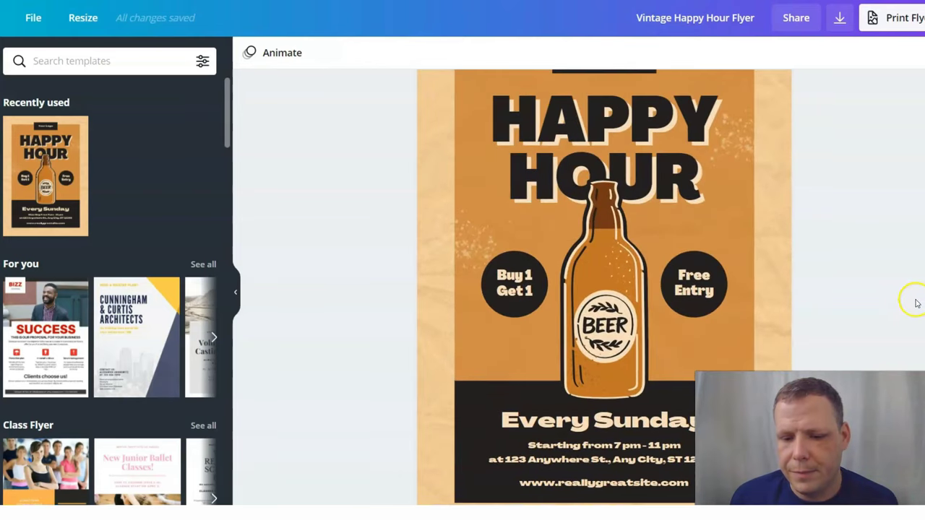
{"action": "scroll", "coordinate": [917, 304], "scroll_direction": "up", "scroll_amount": 3}
{"action": "scroll", "coordinate": [816, 266], "scroll_direction": "down", "scroll_amount": 2}
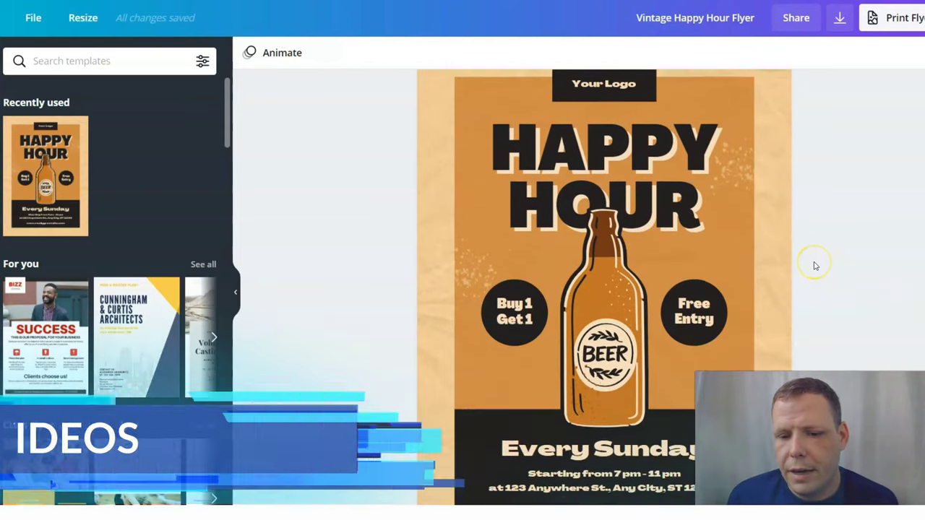
{"action": "scroll", "coordinate": [815, 266], "scroll_direction": "up", "scroll_amount": 2}
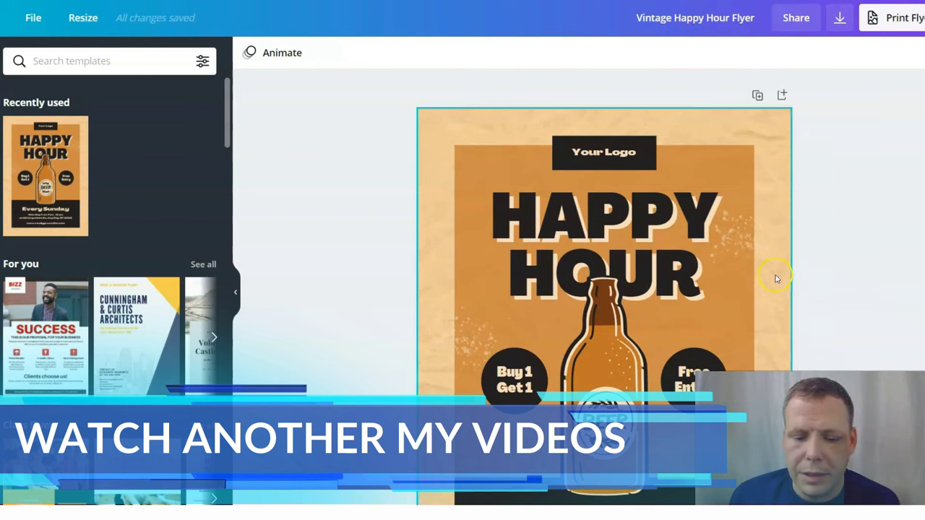
{"action": "scroll", "coordinate": [762, 269], "scroll_direction": "down", "scroll_amount": 1}
{"action": "scroll", "coordinate": [762, 269], "scroll_direction": "down", "scroll_amount": 6}
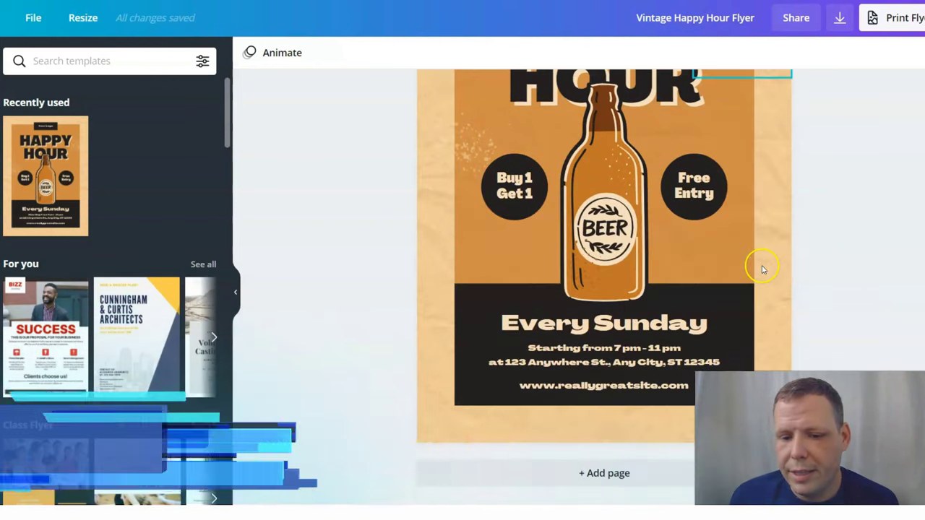
{"action": "scroll", "coordinate": [760, 264], "scroll_direction": "up", "scroll_amount": 4}
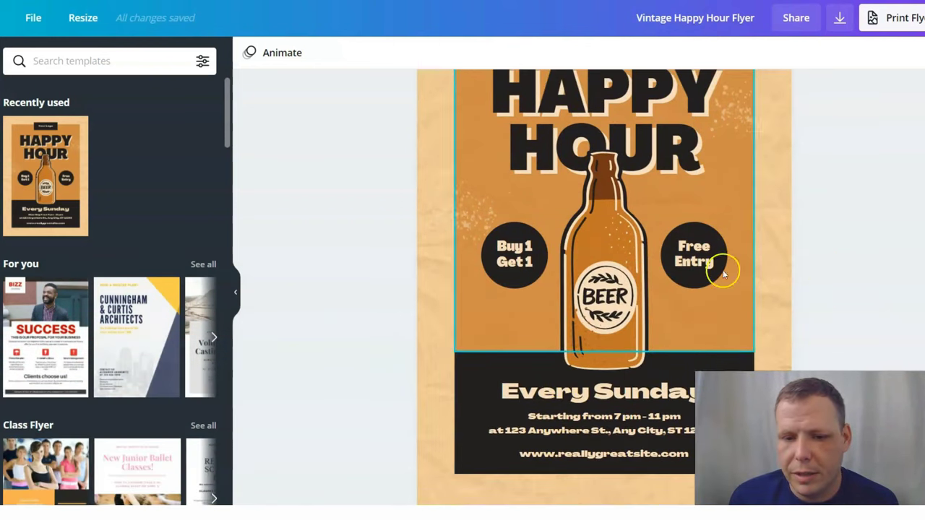
{"action": "scroll", "coordinate": [712, 224], "scroll_direction": "up", "scroll_amount": 4}
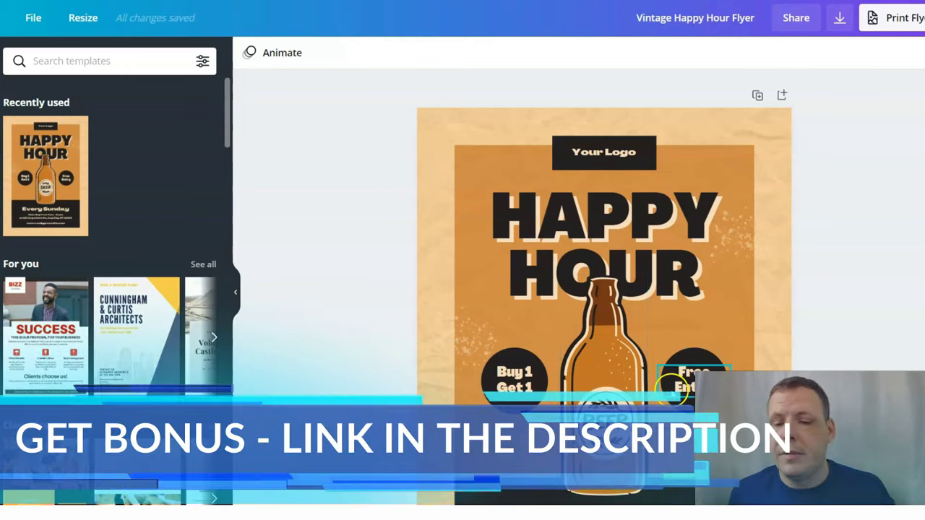
{"action": "left_click", "coordinate": [633, 227]}
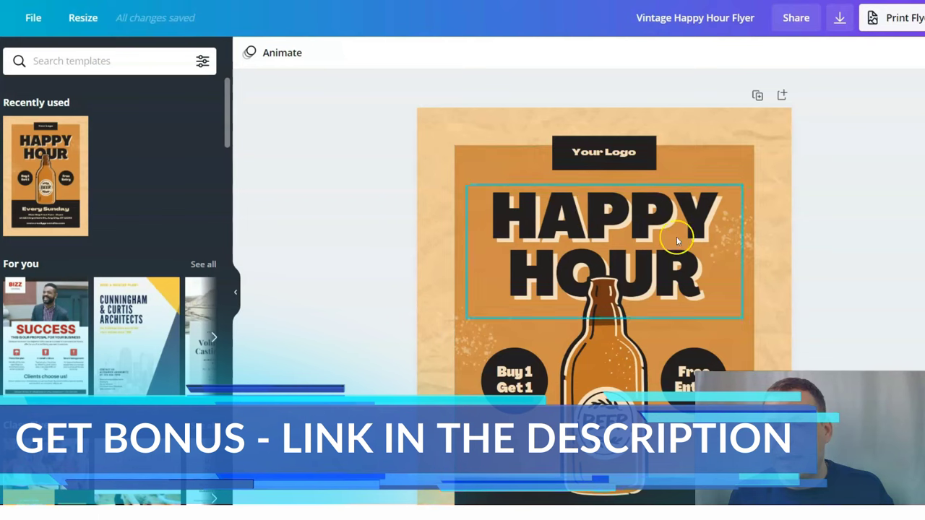
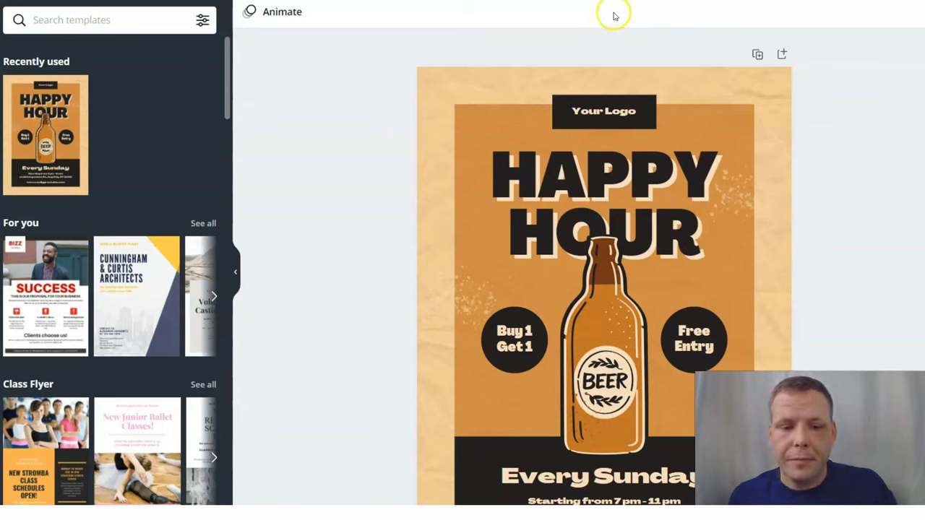
- Delete the "Your Logo" text and the black box behind it above the flyer's heading
{"action": "left_click", "coordinate": [632, 103]}
{"action": "left_click", "coordinate": [623, 112]}
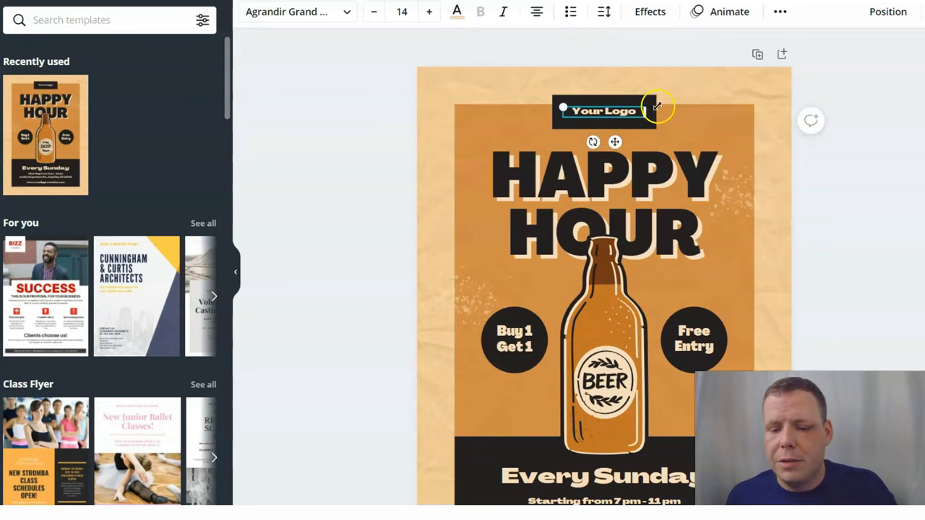
{"action": "key", "text": "Escape"}
{"action": "key", "text": "Delete"}
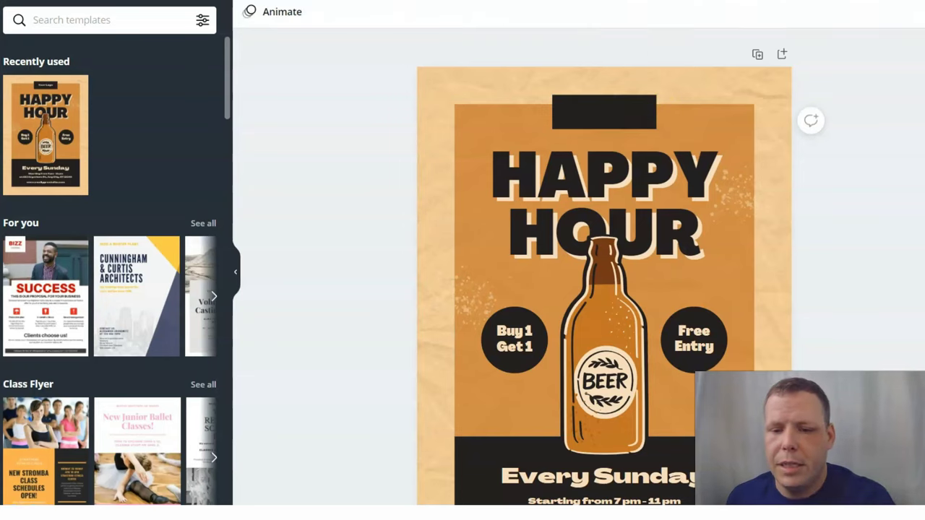
{"action": "left_click", "coordinate": [604, 111]}
{"action": "key", "text": "Delete"}
{"action": "left_click", "coordinate": [631, 97]}
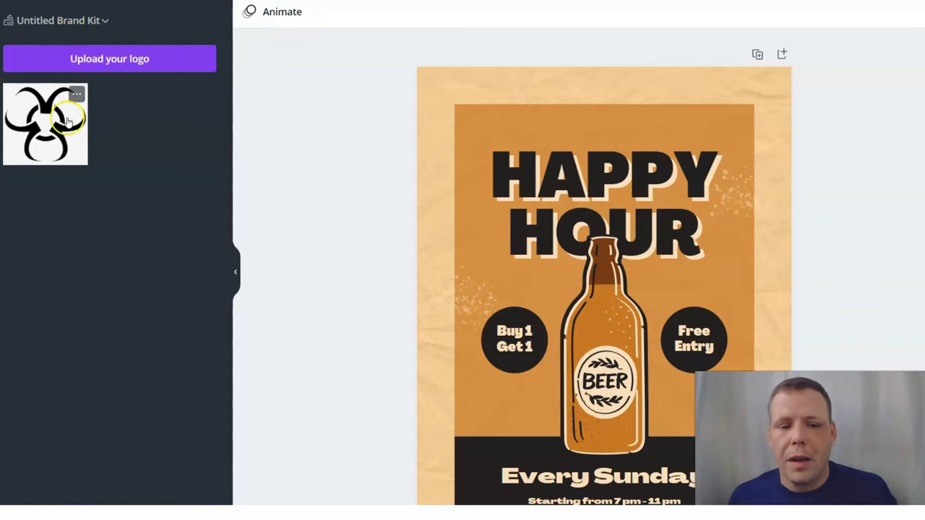
- Add the black symbol logo from the brand kit, shrink it and centre it at the flyer's top edge above the heading
{"action": "left_click_drag", "start_coordinate": [63, 135], "coordinate": [546, 136]}
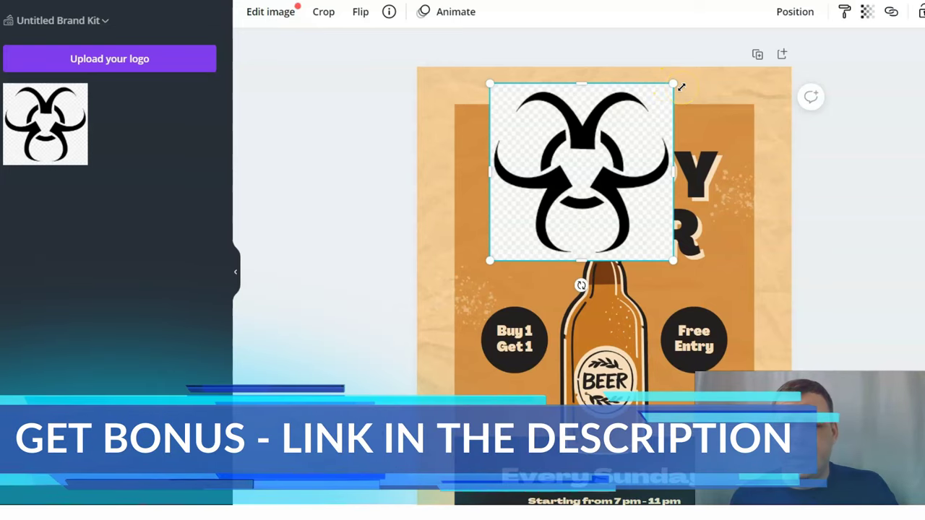
{"action": "left_click_drag", "start_coordinate": [668, 90], "coordinate": [579, 203]}
{"action": "left_click_drag", "start_coordinate": [538, 244], "coordinate": [612, 116]}
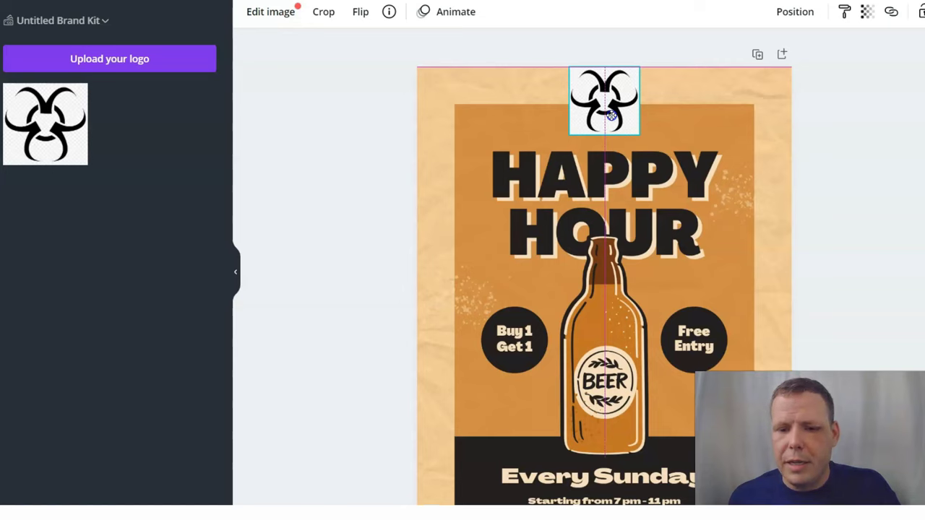
{"action": "mouse_move", "coordinate": [611, 116]}
{"action": "left_mouse_down"}
{"action": "mouse_move", "coordinate": [607, 342]}
{"action": "mouse_move", "coordinate": [613, 300]}
{"action": "mouse_move", "coordinate": [612, 260]}
{"action": "mouse_move", "coordinate": [602, 373]}
{"action": "mouse_move", "coordinate": [615, 339]}
{"action": "mouse_move", "coordinate": [607, 334]}
{"action": "mouse_move", "coordinate": [610, 354]}
{"action": "mouse_move", "coordinate": [608, 113]}
{"action": "left_mouse_up"}
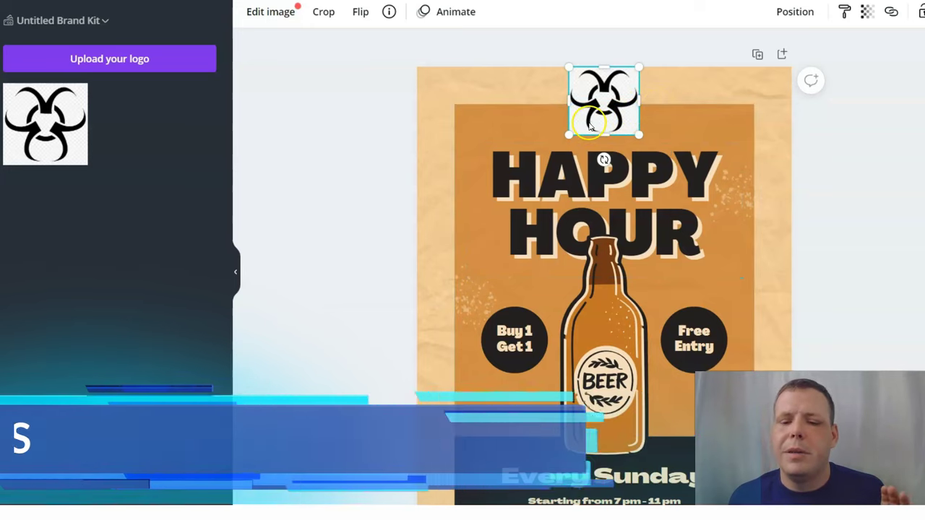
{"action": "left_click", "coordinate": [631, 96]}
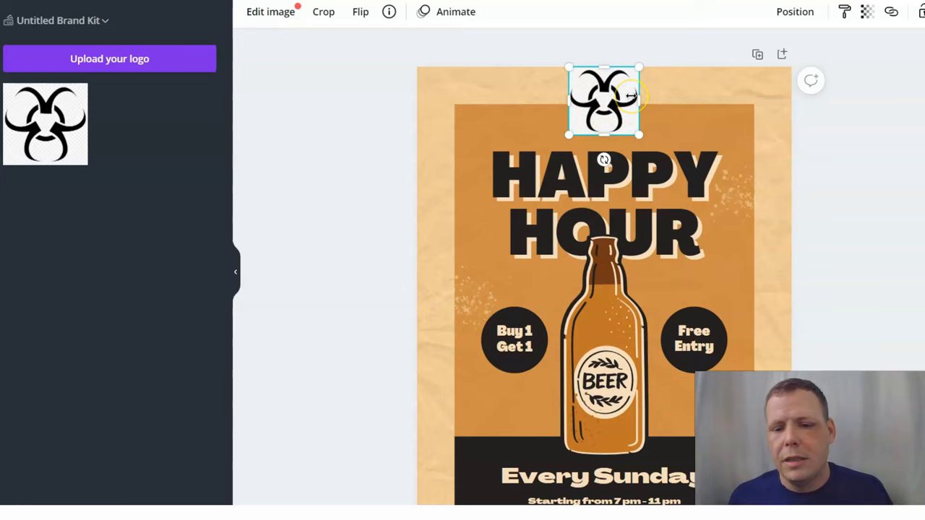
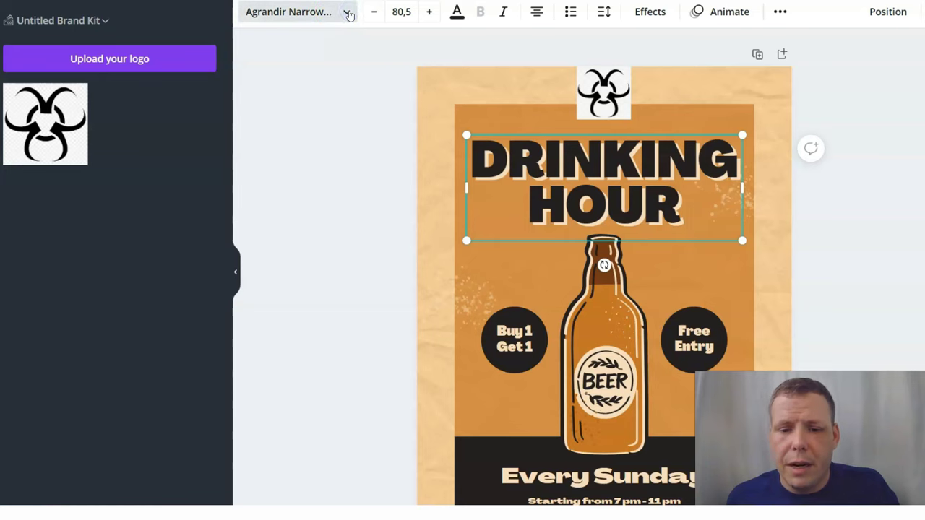
- Change the font of the "DRINKING HOUR" heading to Bukhari Script
{"action": "left_click", "coordinate": [348, 15]}
{"action": "left_click", "coordinate": [30, 187]}
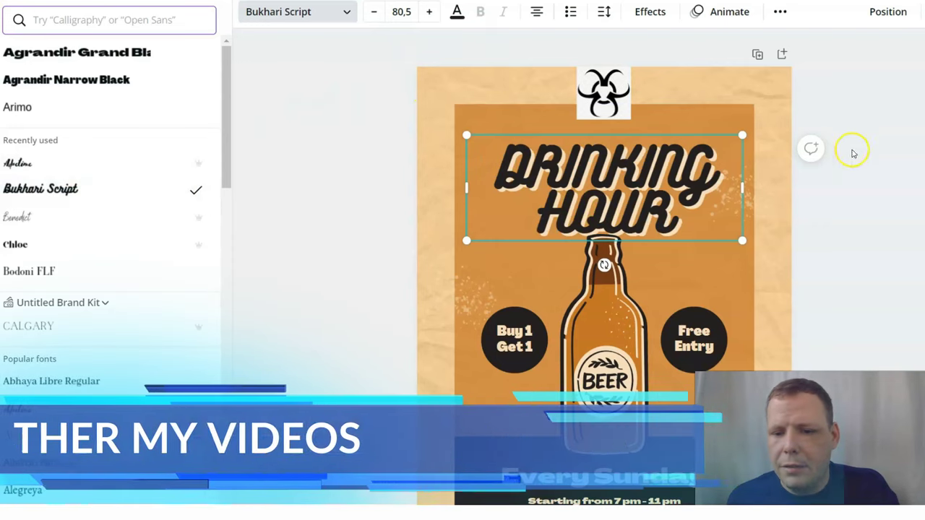
{"action": "key", "text": "Escape"}
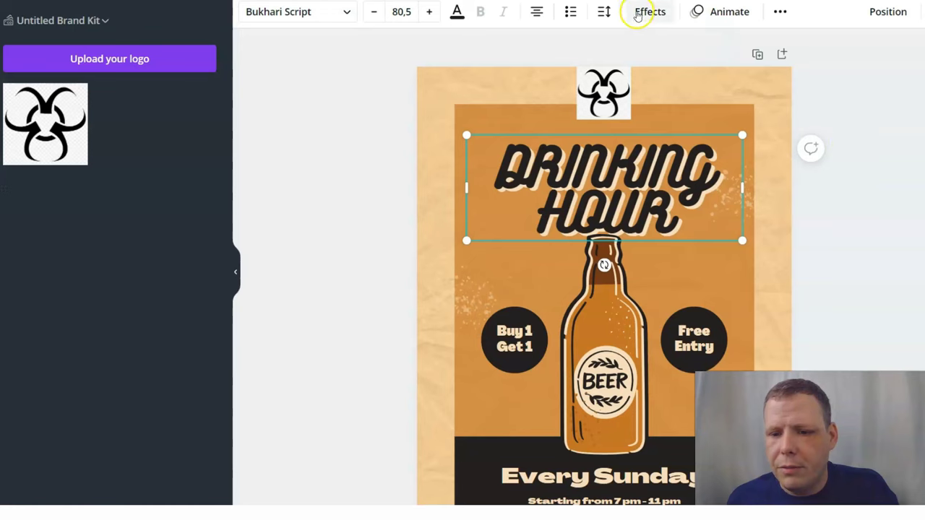
- Try the Lift, Shadow and None text effects on the "DRINKING HOUR" heading
{"action": "left_click", "coordinate": [649, 16]}
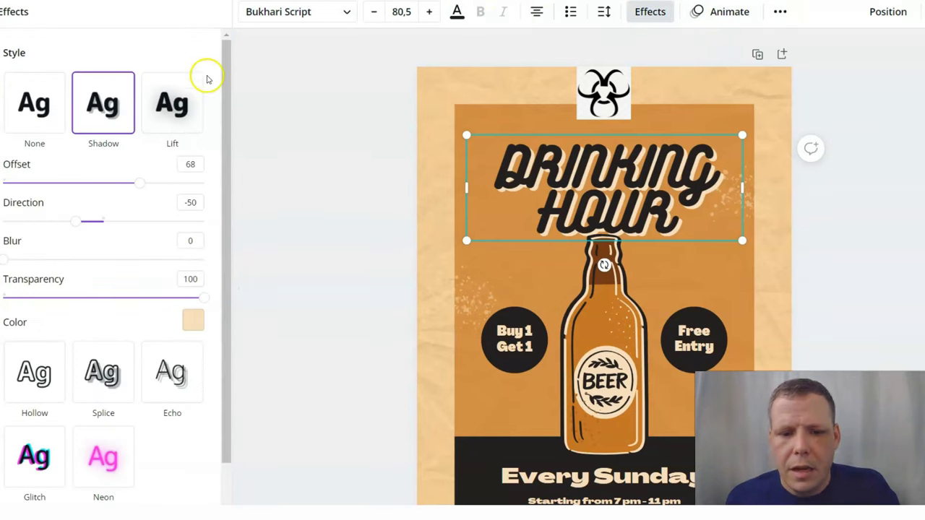
{"action": "left_click", "coordinate": [181, 105]}
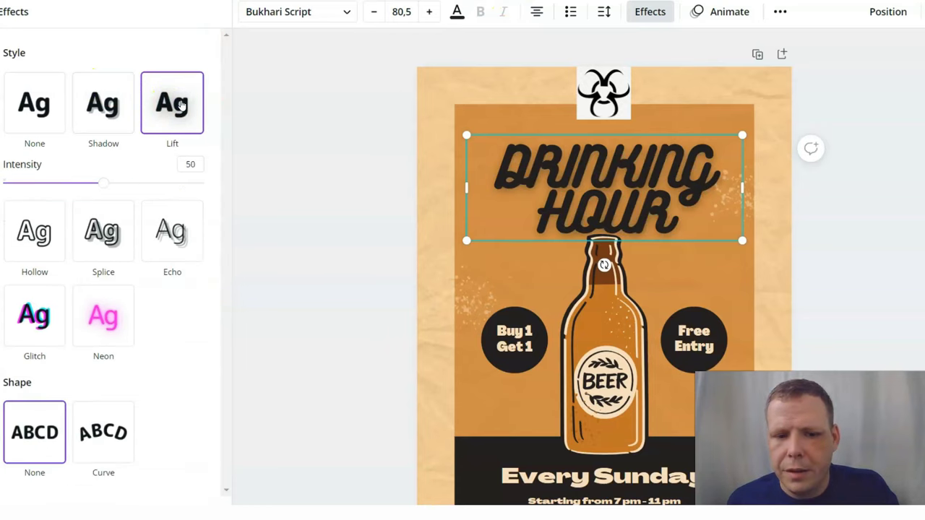
{"action": "left_click", "coordinate": [112, 101]}
{"action": "left_click", "coordinate": [52, 109]}
{"action": "left_click", "coordinate": [114, 105]}
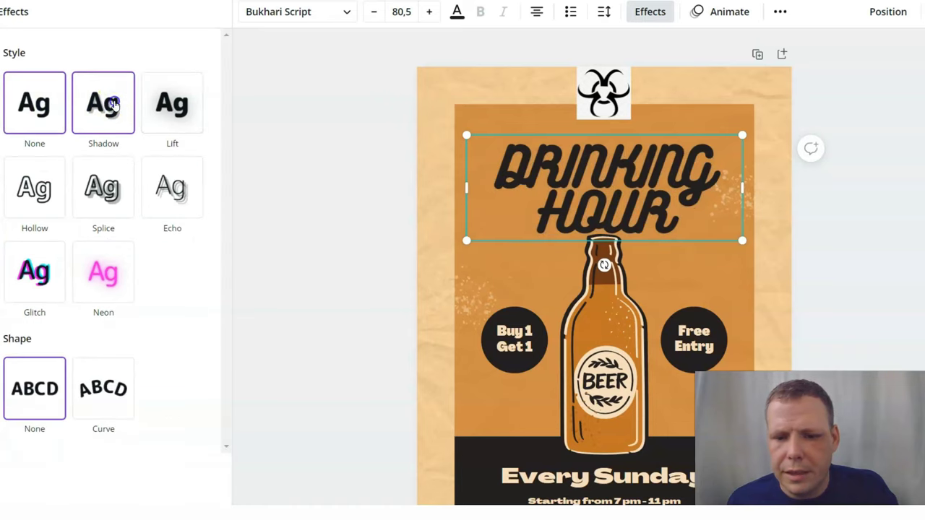
{"action": "left_click", "coordinate": [169, 109]}
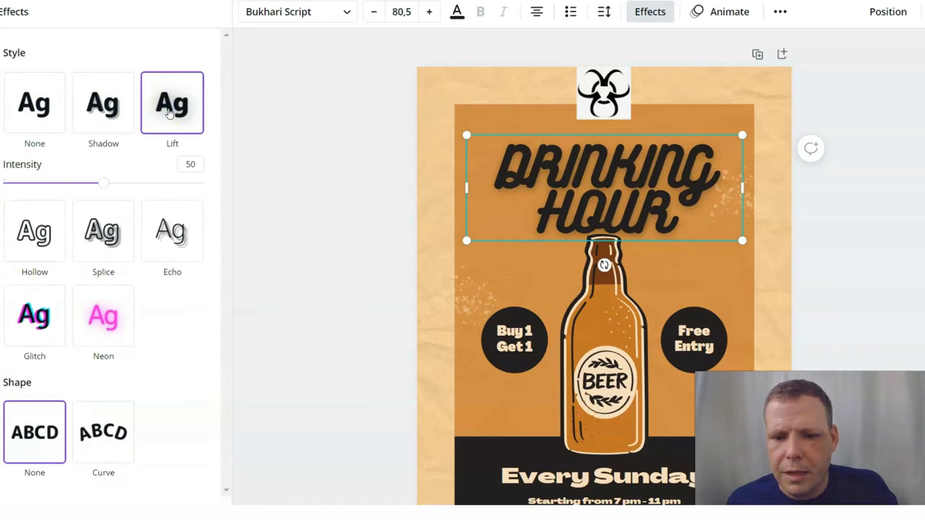
{"action": "left_click", "coordinate": [102, 110]}
{"action": "left_click", "coordinate": [165, 106]}
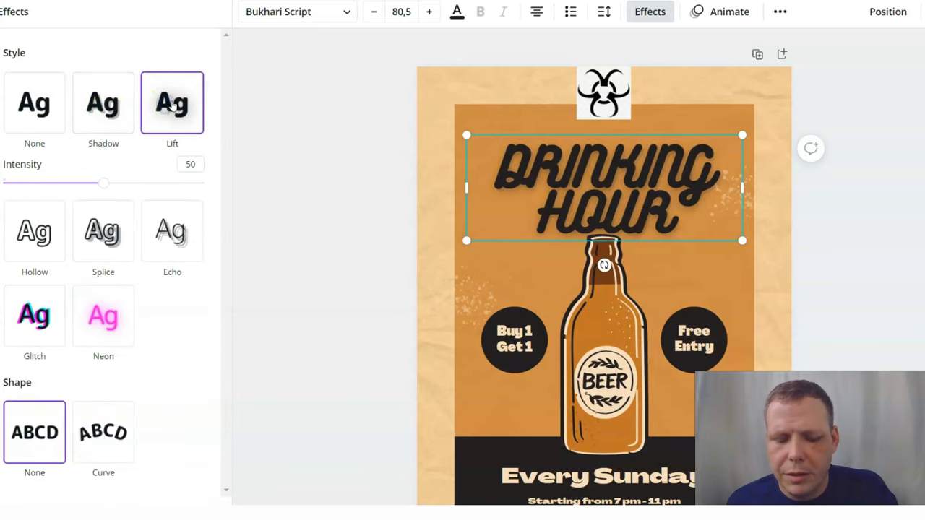
- Compare the Neon and Glitch effects on the heading, settle on Neon and apply the Curve shape
{"action": "left_click", "coordinate": [107, 335]}
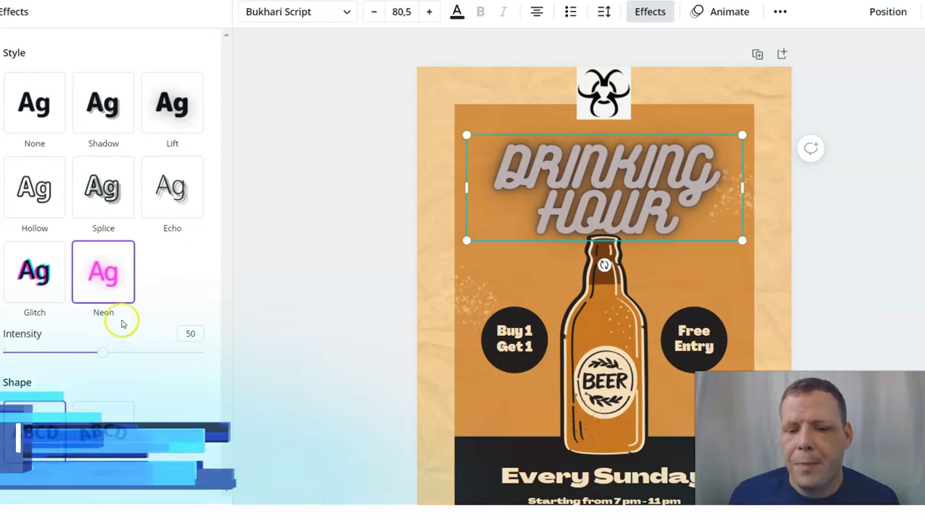
{"action": "left_click", "coordinate": [58, 302]}
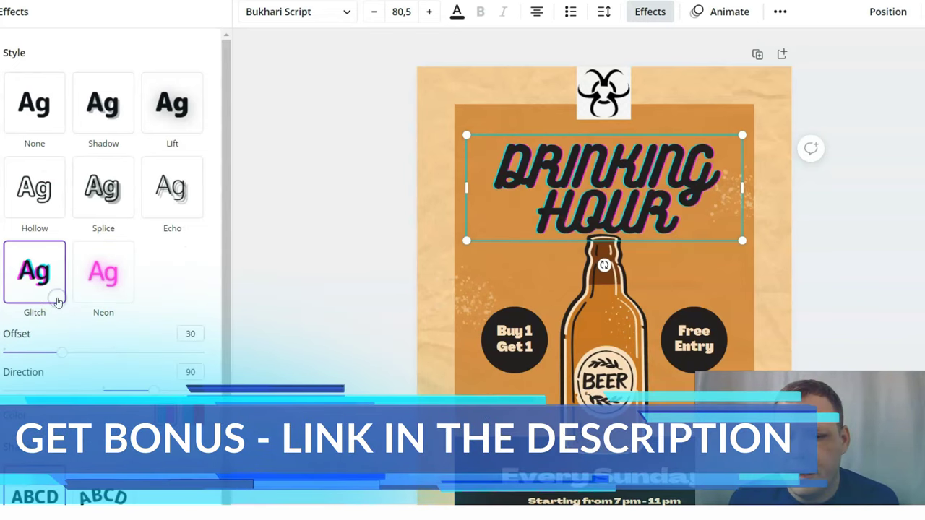
{"action": "left_click", "coordinate": [102, 296]}
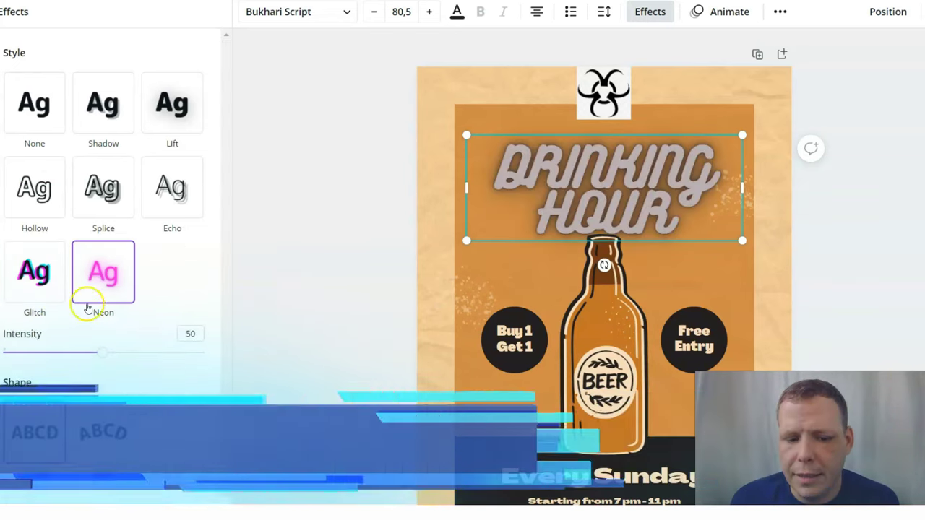
{"action": "left_click", "coordinate": [103, 440]}
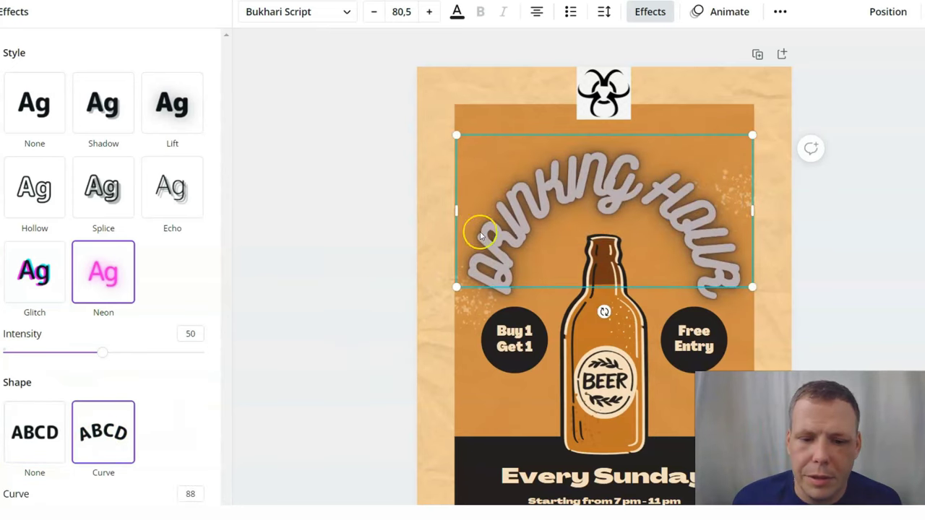
- Add extra space after "DRINKING" in the curved heading and move the heading slightly up toward the logo
{"action": "double_click", "coordinate": [617, 173]}
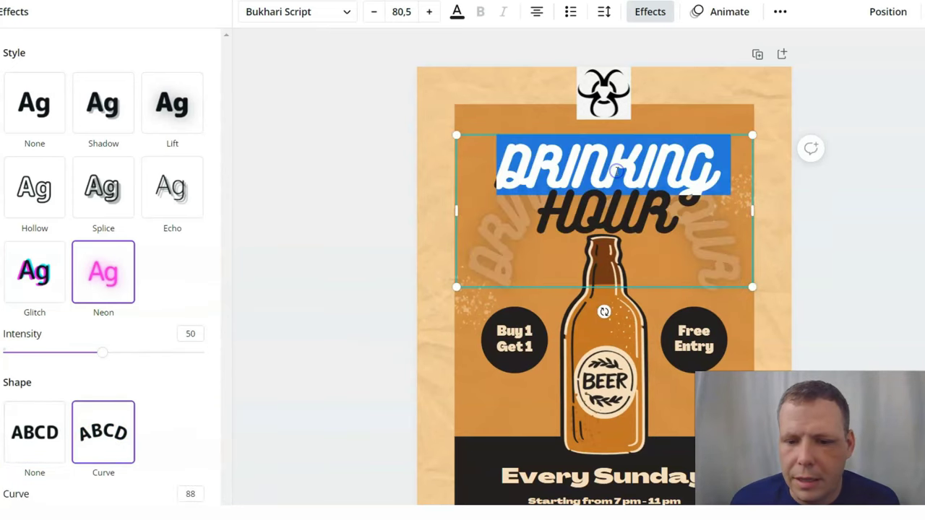
{"action": "left_click", "coordinate": [742, 170]}
{"action": "left_click", "coordinate": [713, 163]}
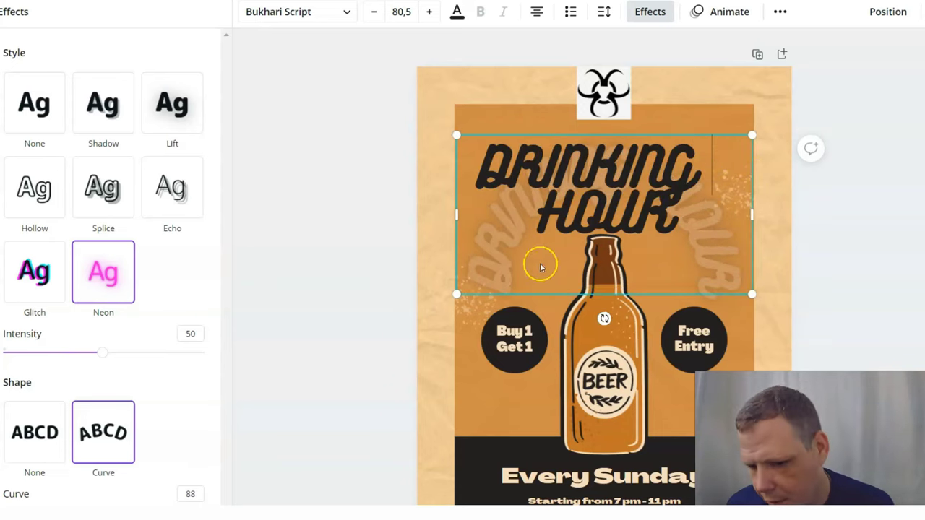
{"action": "key", "text": "Escape"}
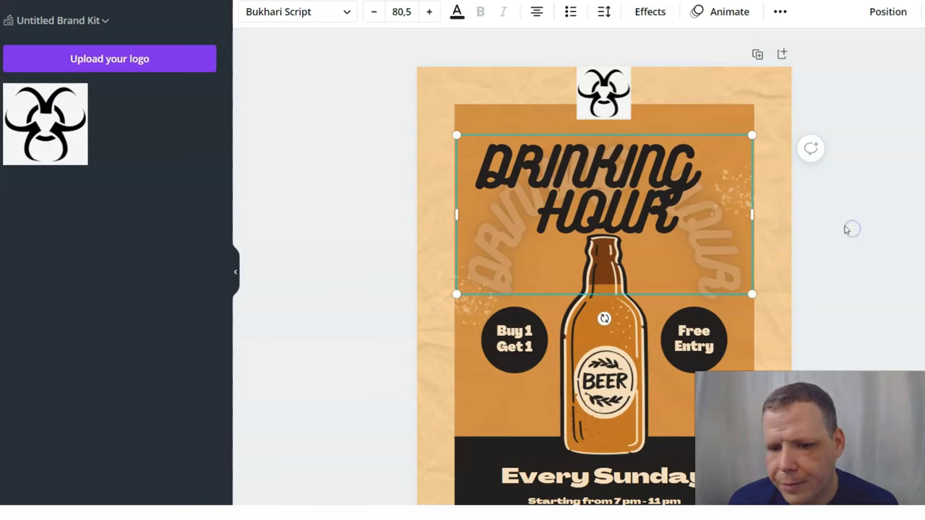
{"action": "left_click", "coordinate": [736, 361]}
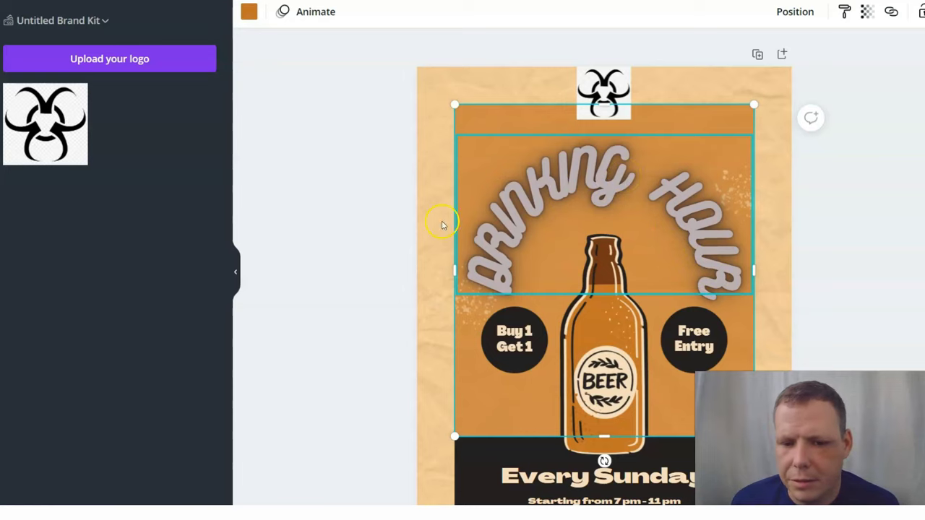
{"action": "left_click", "coordinate": [589, 190]}
{"action": "left_click_drag", "start_coordinate": [588, 189], "coordinate": [589, 182]}
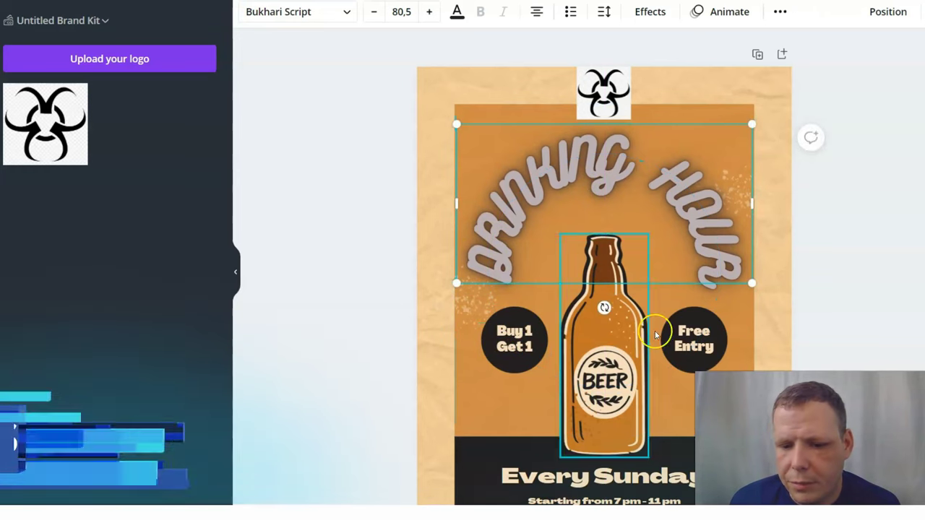
- Extend the "Buy 1 Get 1" badge text to "Buy 1 Get 1 half price" and shift it up to centre it in its black circle
{"action": "left_click", "coordinate": [513, 334]}
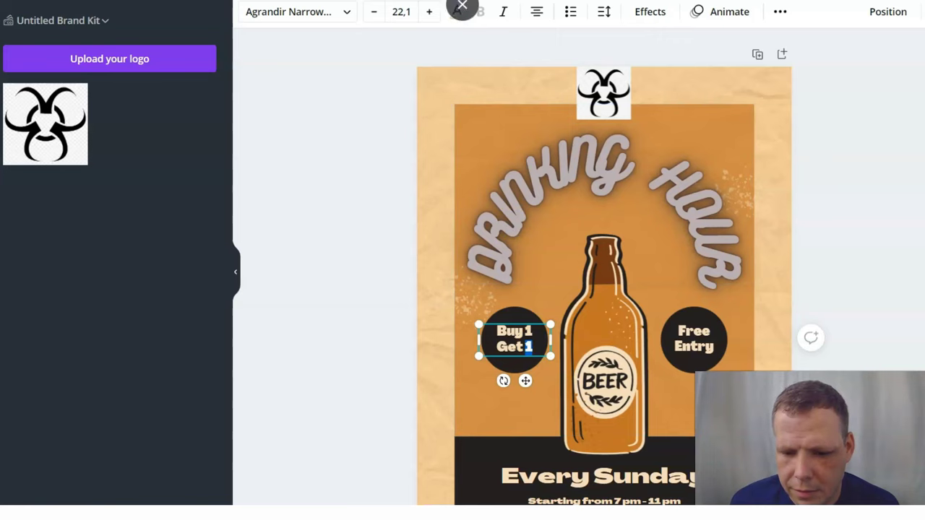
{"action": "left_click", "coordinate": [545, 357]}
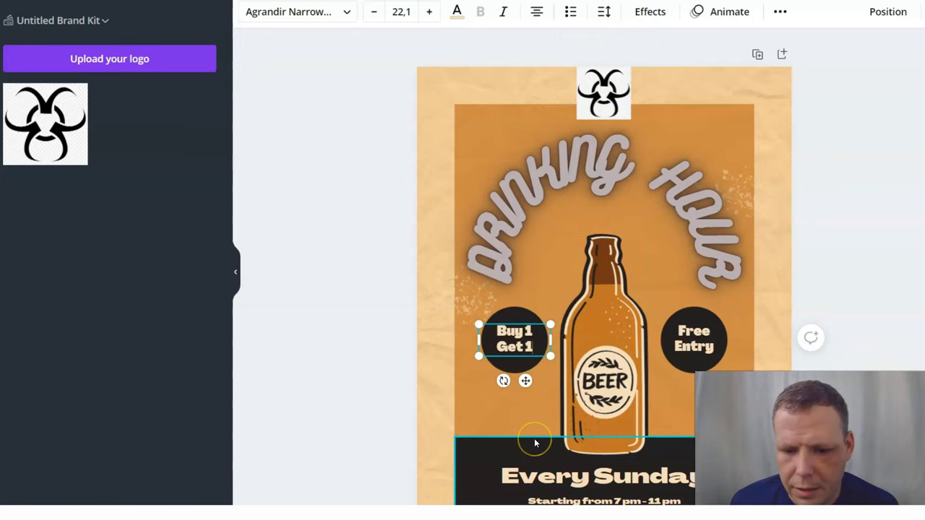
{"action": "type", "text": "h"}
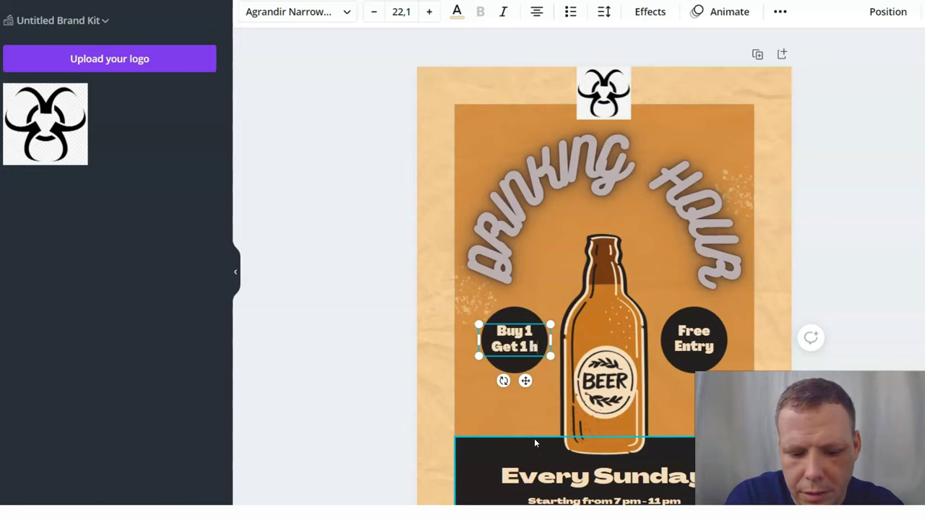
{"action": "type", "text": "alf price"}
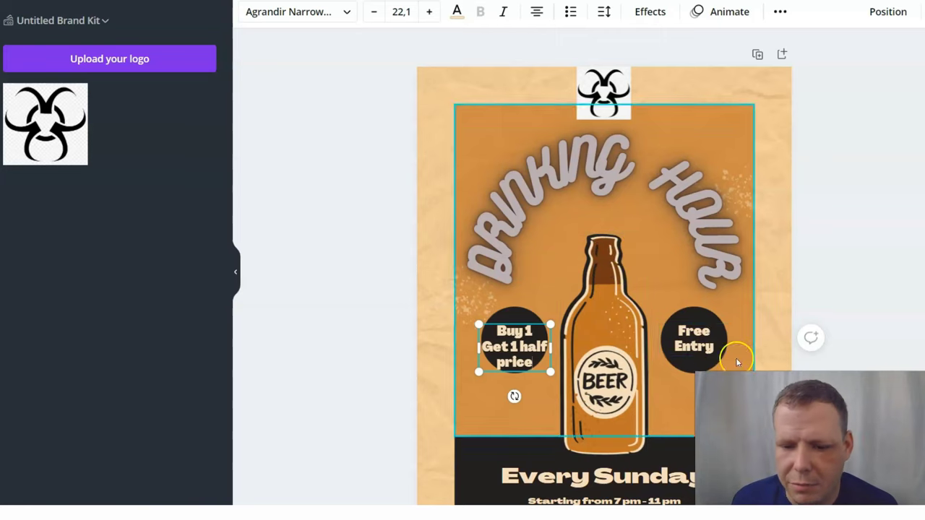
{"action": "left_click", "coordinate": [705, 347]}
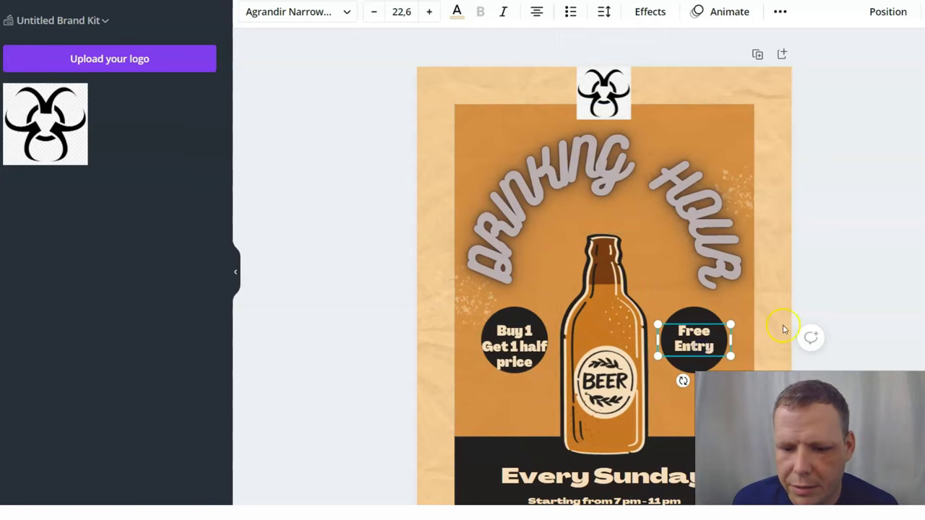
{"action": "left_click", "coordinate": [522, 359]}
{"action": "left_click_drag", "start_coordinate": [521, 358], "coordinate": [526, 344]}
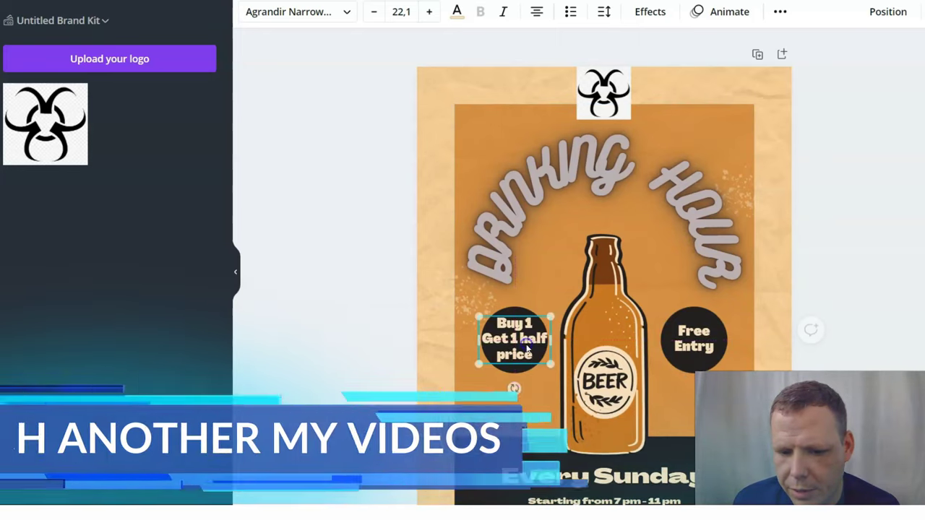
{"action": "left_click", "coordinate": [672, 274]}
- Change "Every Sunday" below the bottle to "Every Saturday"
{"action": "left_click", "coordinate": [671, 482]}
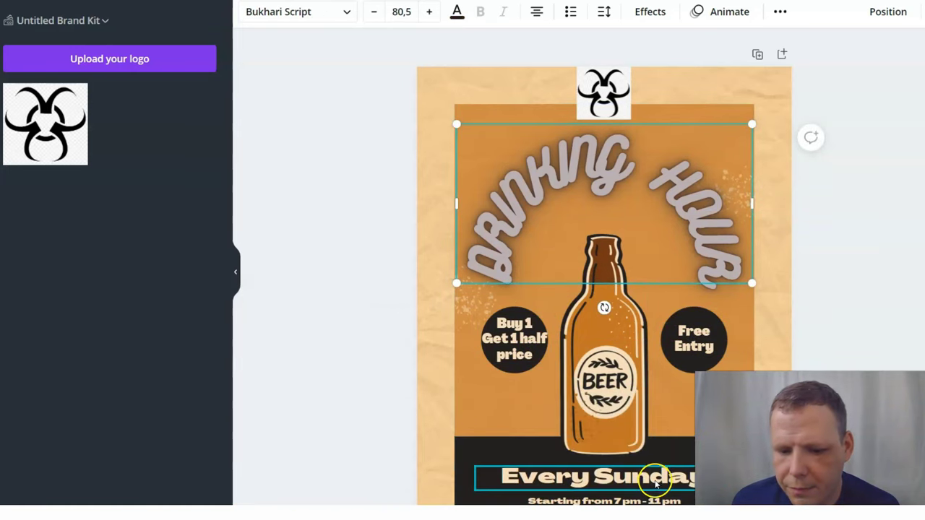
{"action": "left_click", "coordinate": [671, 485]}
{"action": "left_click", "coordinate": [671, 484]}
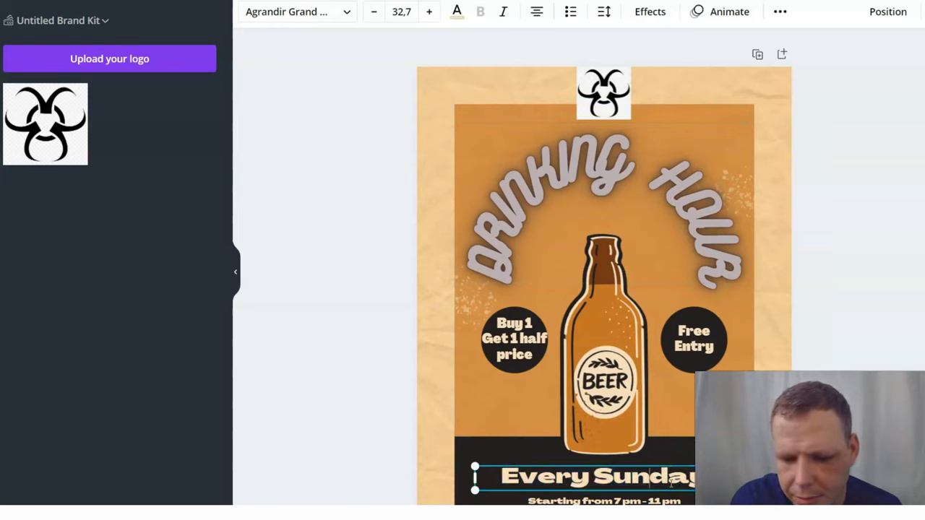
{"action": "key", "text": "BackSpace"}
{"action": "key", "text": "BackSpace"}
{"action": "type", "text": "aturd"}
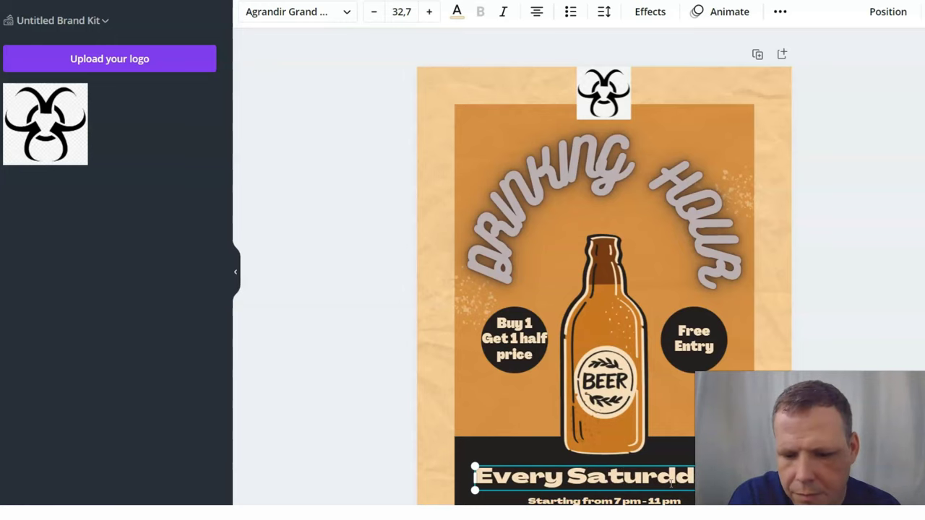
{"action": "key", "text": "BackSpace"}
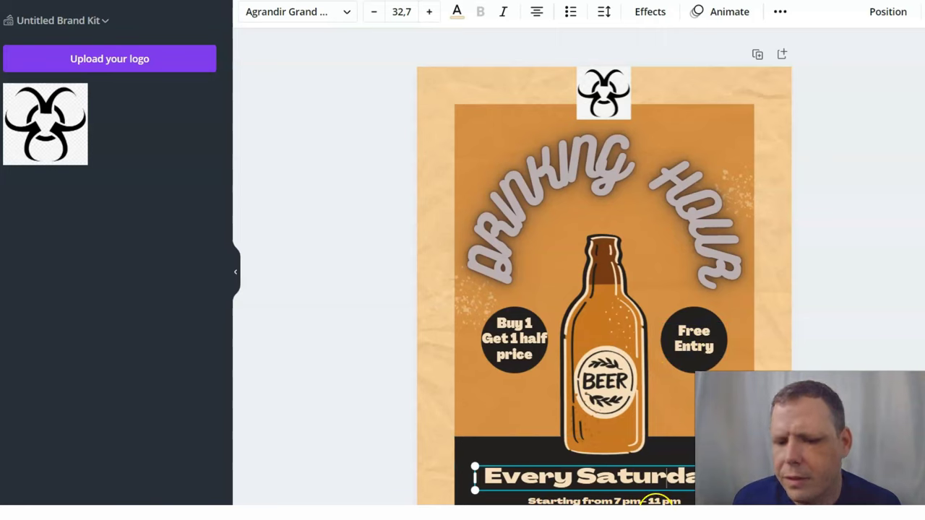
{"action": "left_click", "coordinate": [692, 406]}
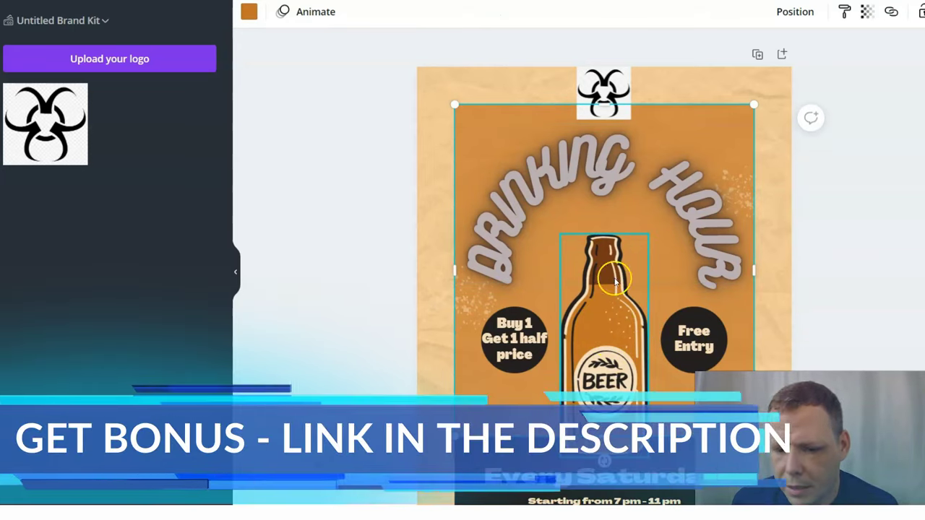
- Delete the light speckle graphic above the "Buy 1 Get 1 half price" badge
{"action": "left_click", "coordinate": [477, 312]}
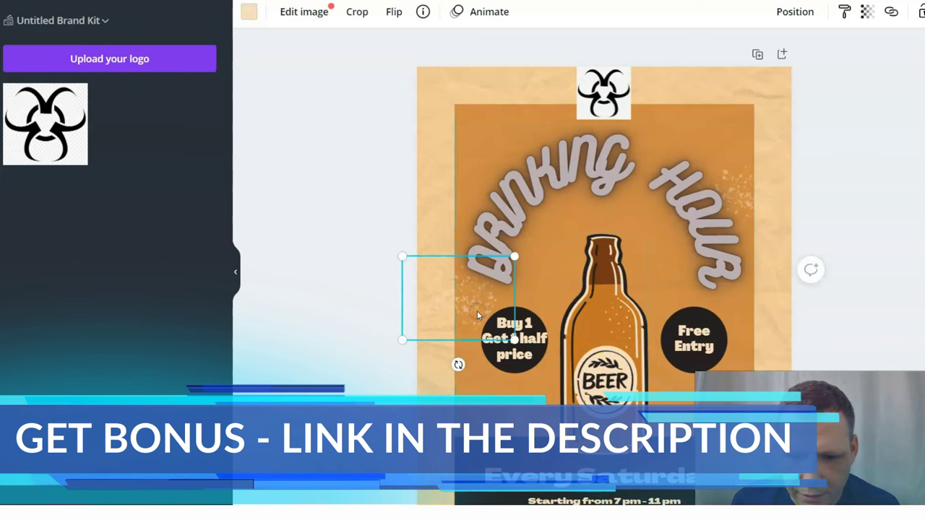
{"action": "key", "text": "Delete"}
{"action": "left_click", "coordinate": [727, 181]}
{"action": "key", "text": "Delete"}
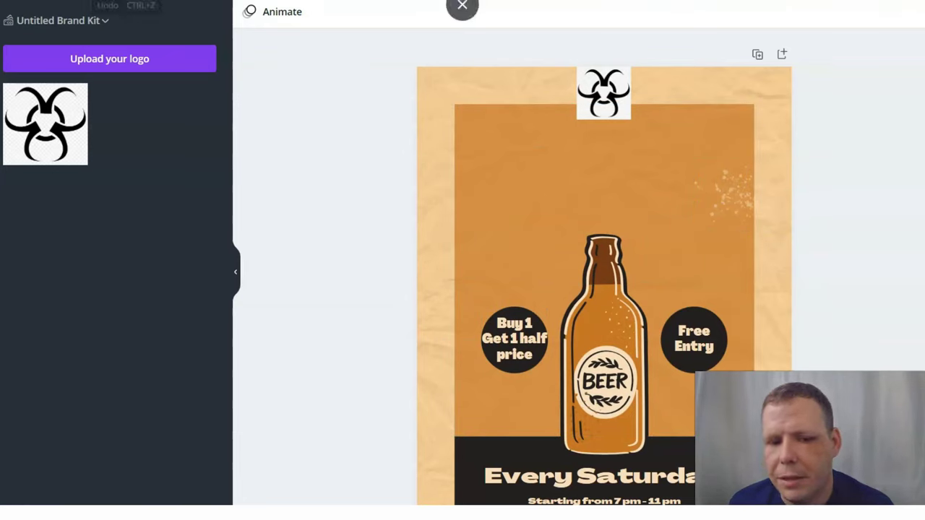
{"action": "left_click", "coordinate": [127, 0]}
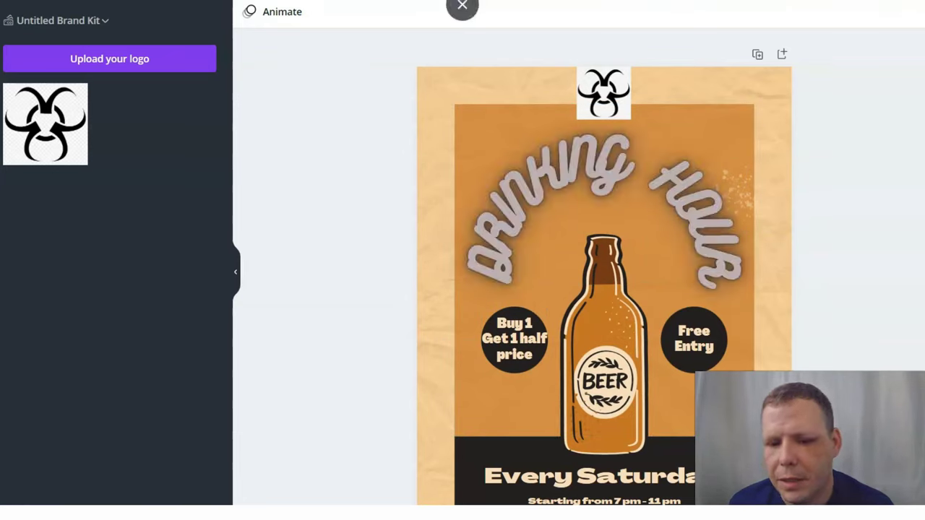
- Delete the light speckle graphic behind the word "HOUR" while keeping the heading
{"action": "left_click", "coordinate": [746, 194]}
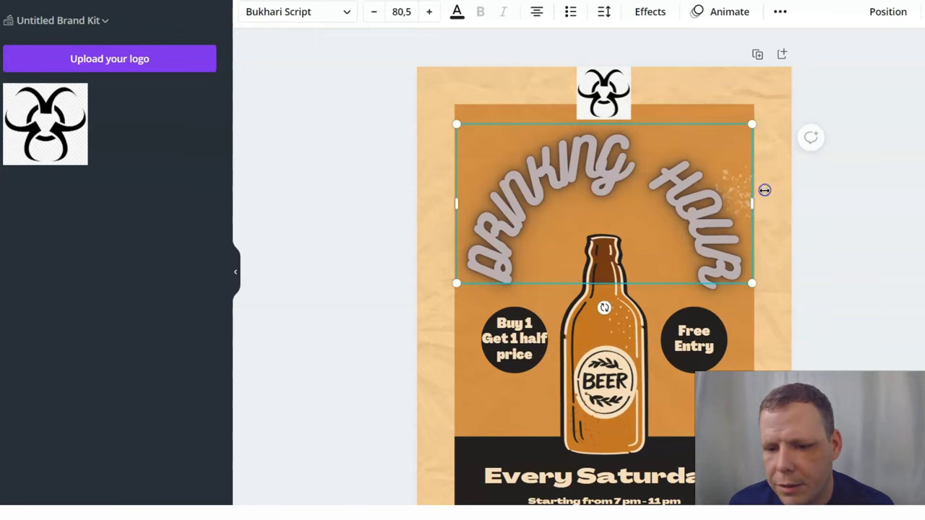
{"action": "left_click", "coordinate": [734, 296]}
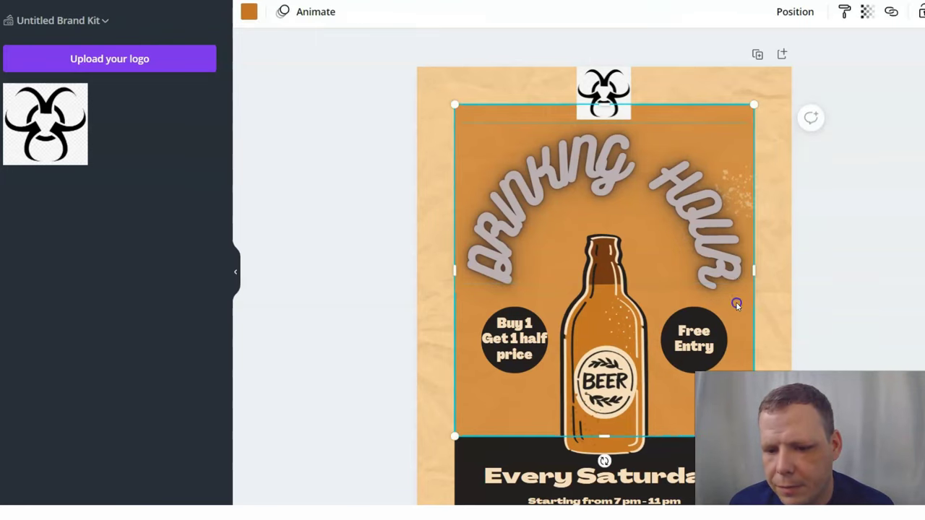
{"action": "left_click", "coordinate": [770, 184]}
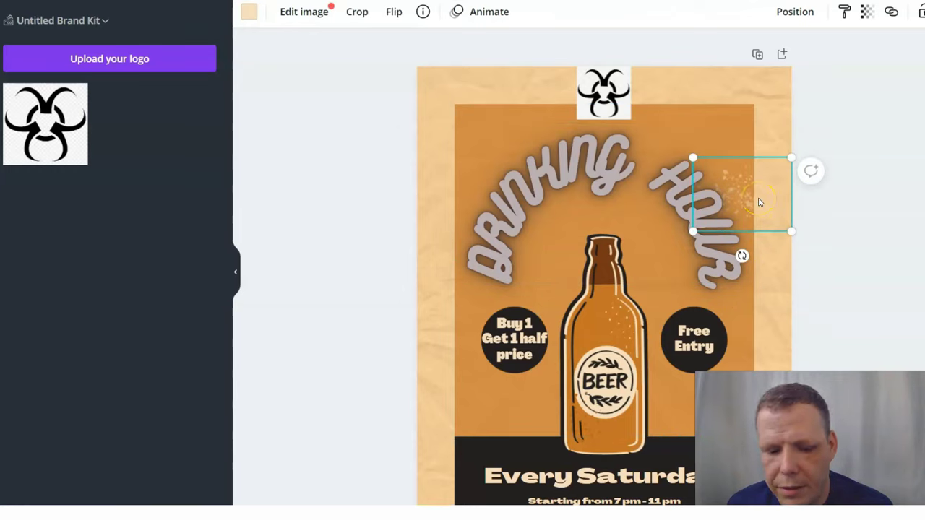
{"action": "key", "text": "Delete"}
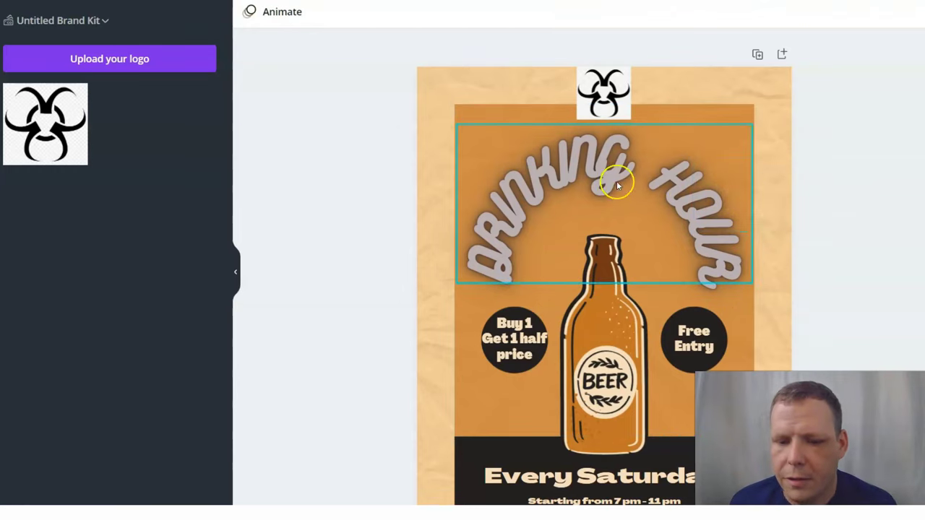
- Recolour the "DRINKING HOUR" heading with the red from the brand kit palette
{"action": "left_click", "coordinate": [618, 186]}
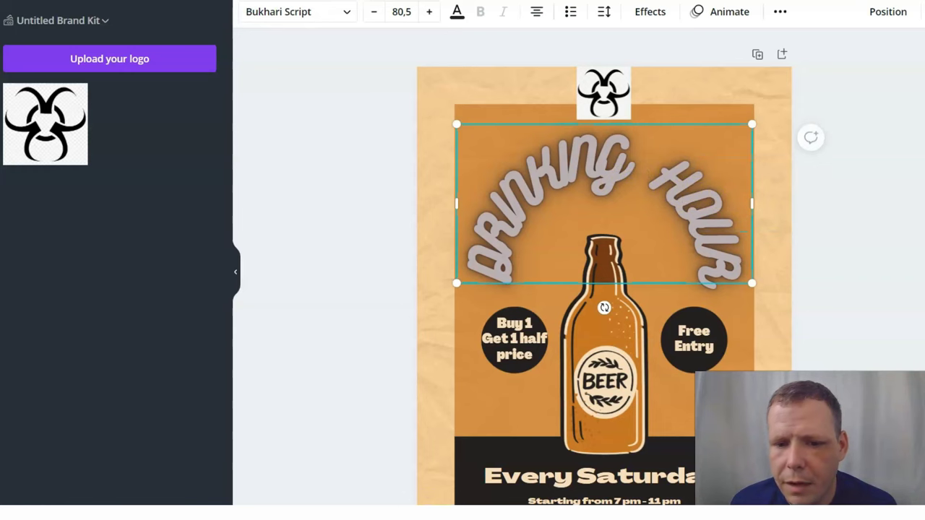
{"action": "left_click", "coordinate": [464, 13]}
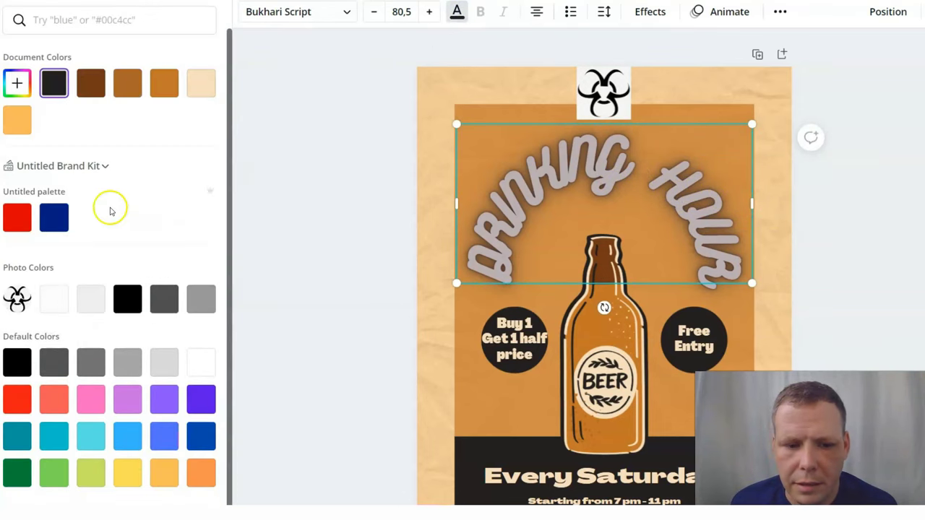
{"action": "left_click", "coordinate": [18, 216]}
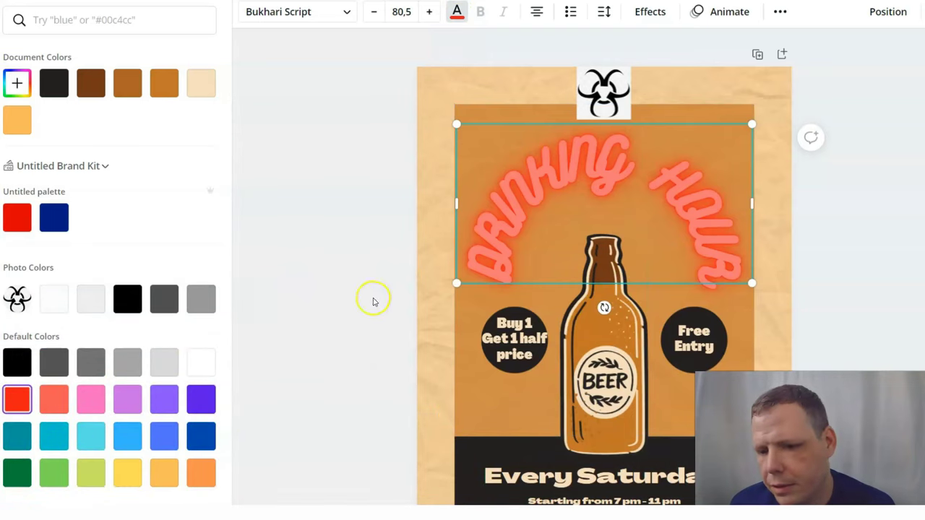
- Recolour the orange panel behind the "DRINKING HOUR" heading with the dark grey from the photo colours
{"action": "left_click", "coordinate": [655, 233]}
{"action": "left_click", "coordinate": [655, 234]}
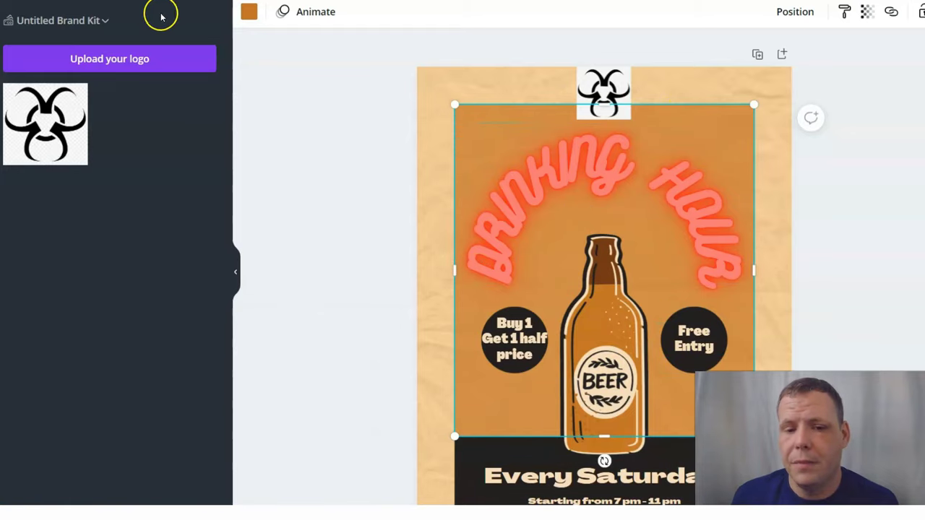
{"action": "left_click", "coordinate": [249, 13]}
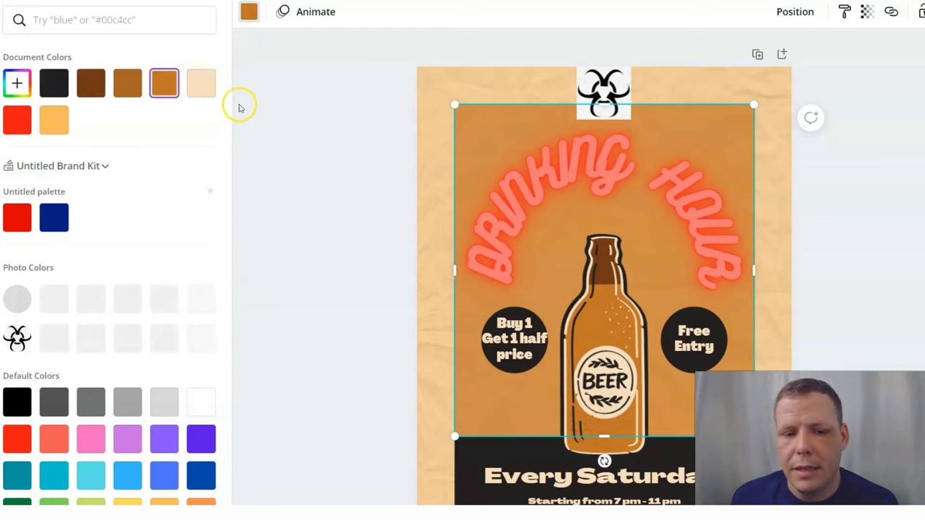
{"action": "left_click", "coordinate": [172, 307]}
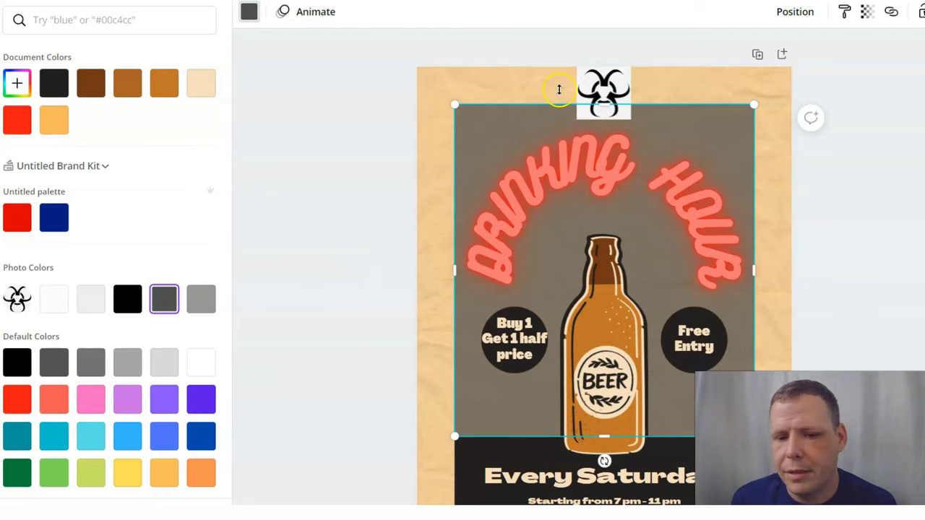
- Recolour the crumpled-paper background around the panel, trying the brand red and settling on the dark grey from the photo colours
{"action": "left_click", "coordinate": [486, 91]}
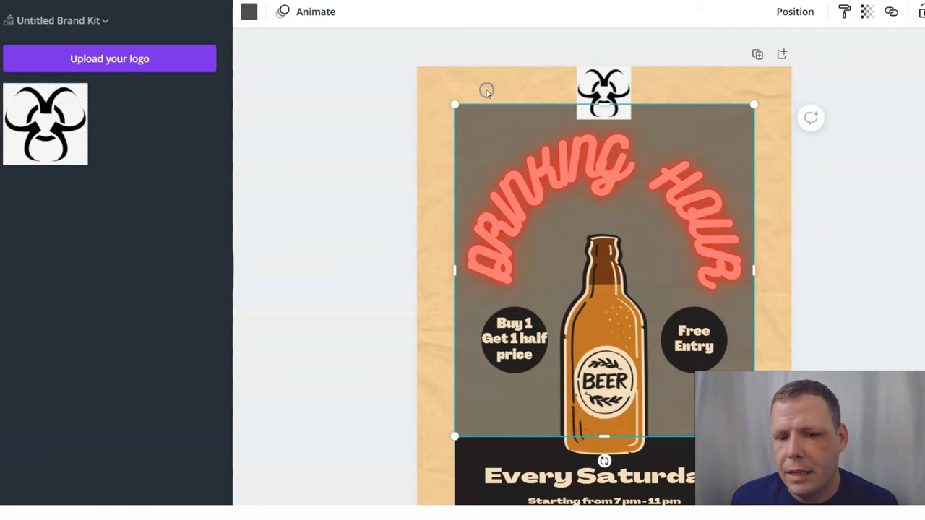
{"action": "left_click", "coordinate": [428, 178]}
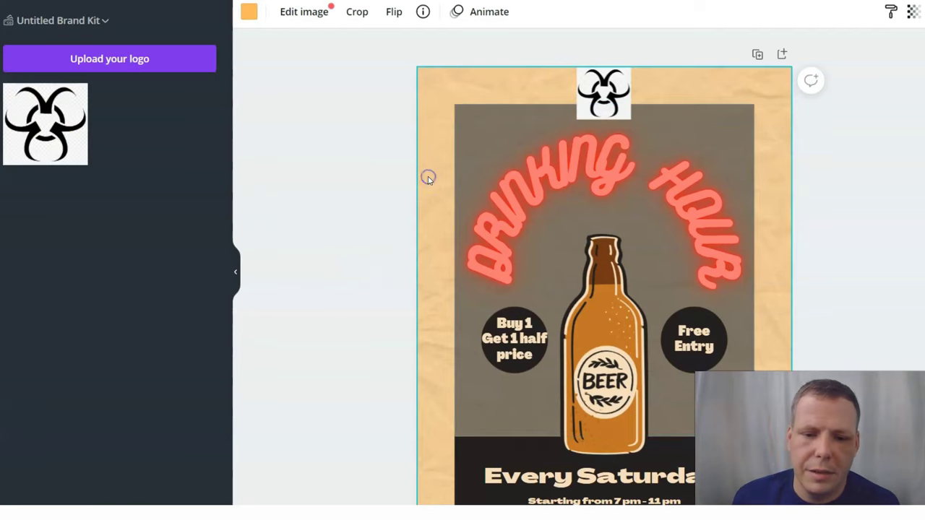
{"action": "left_click", "coordinate": [249, 11]}
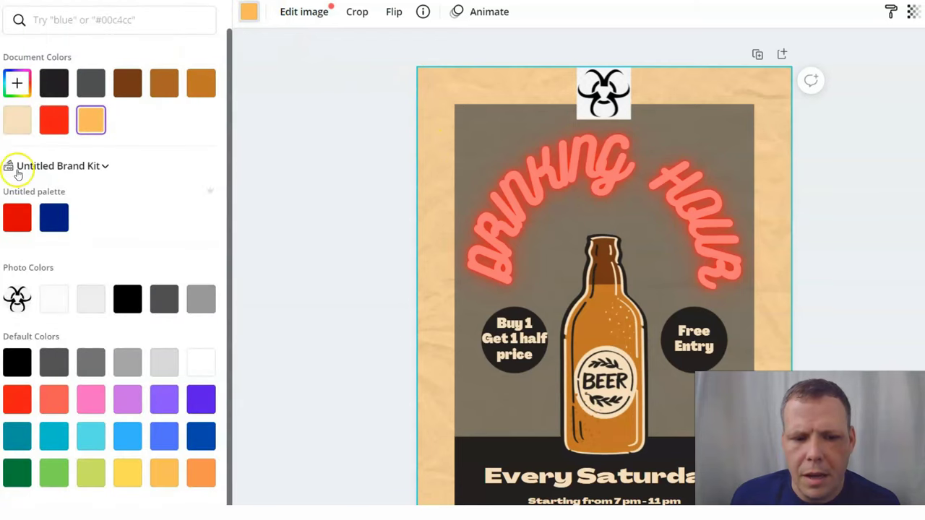
{"action": "left_click", "coordinate": [16, 217]}
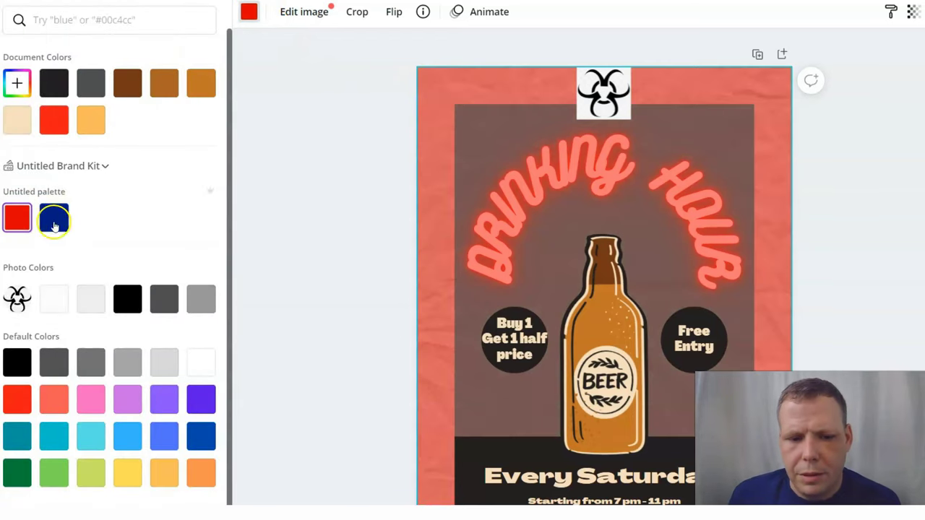
{"action": "left_click", "coordinate": [163, 297]}
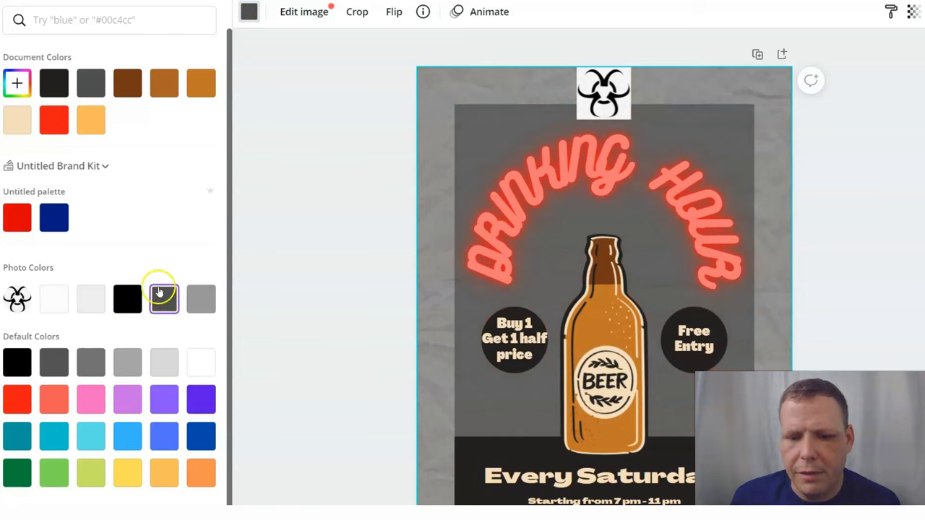
{"action": "scroll", "coordinate": [914, 207], "scroll_direction": "down", "scroll_amount": 3}
{"action": "scroll", "coordinate": [917, 209], "scroll_direction": "up", "scroll_amount": 3}
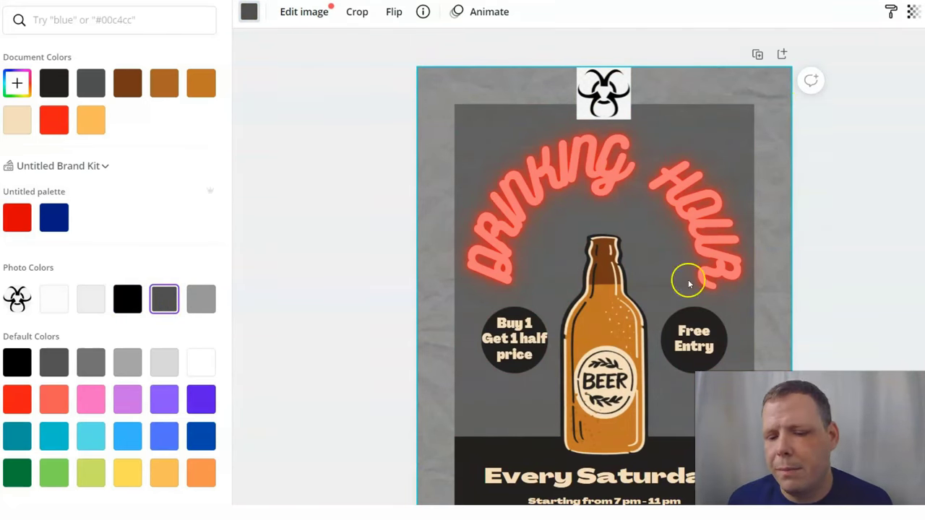
{"action": "scroll", "coordinate": [772, 244], "scroll_direction": "down", "scroll_amount": 3}
{"action": "scroll", "coordinate": [773, 248], "scroll_direction": "up", "scroll_amount": 3}
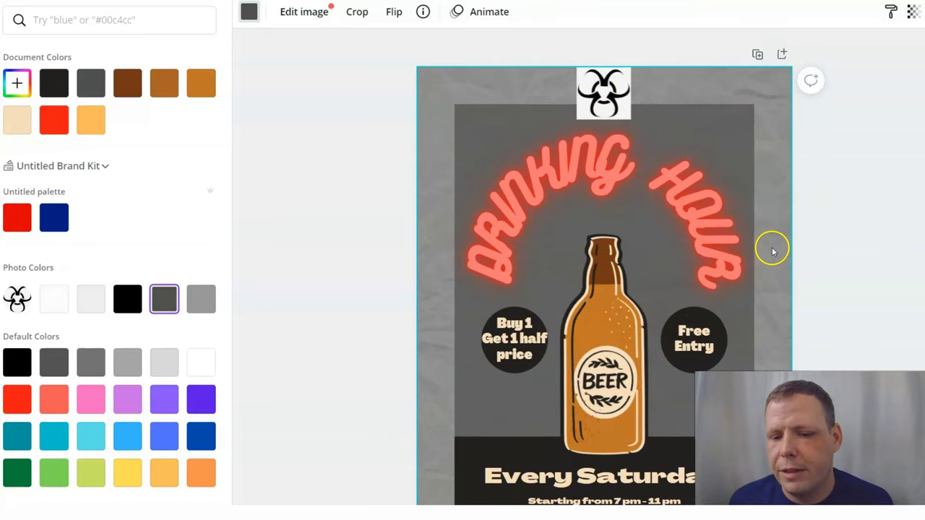
- Recolour the "Free Entry" badge text light blue and the "Buy 1 Get 1 half price" badge text purple
{"action": "left_click", "coordinate": [693, 338]}
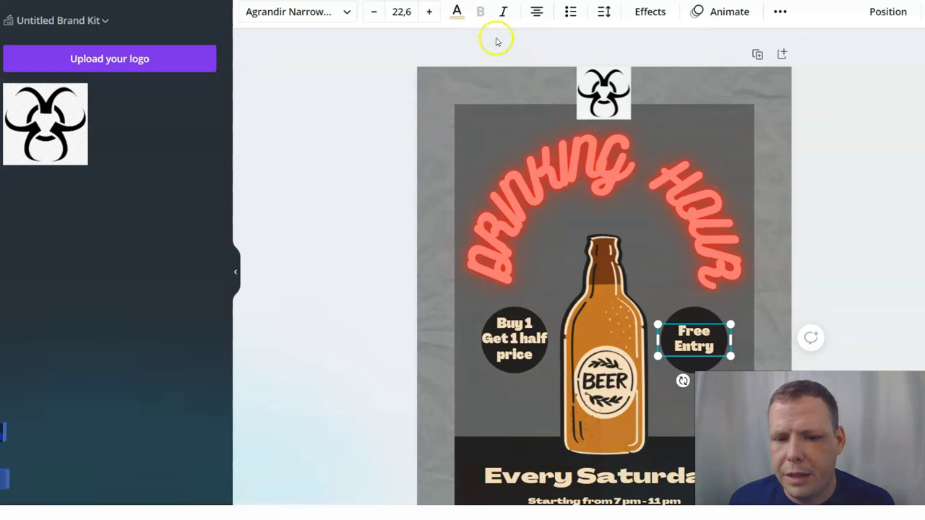
{"action": "left_click", "coordinate": [458, 12]}
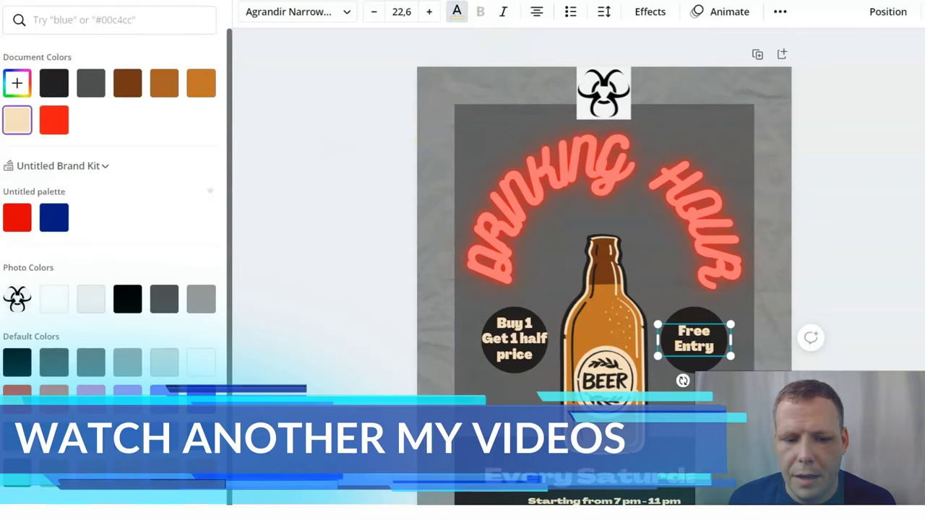
{"action": "left_click", "coordinate": [127, 436]}
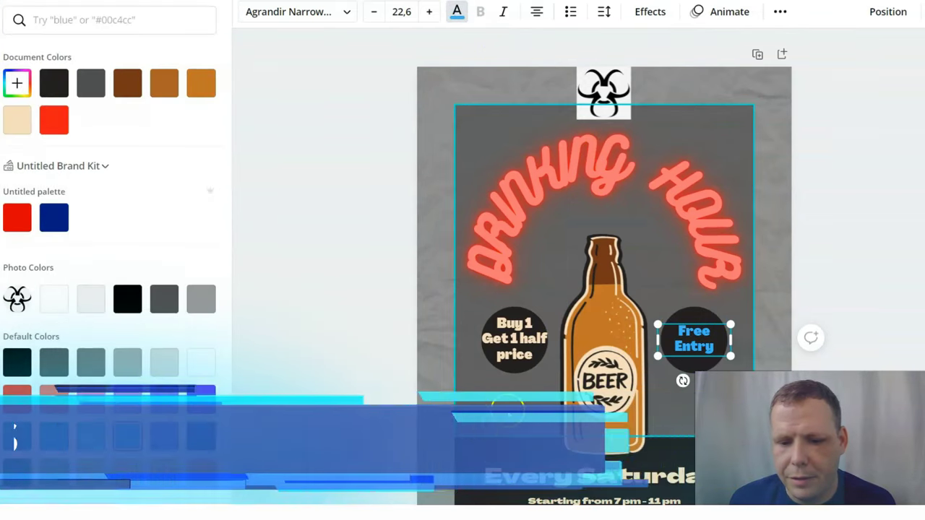
{"action": "left_click", "coordinate": [513, 352]}
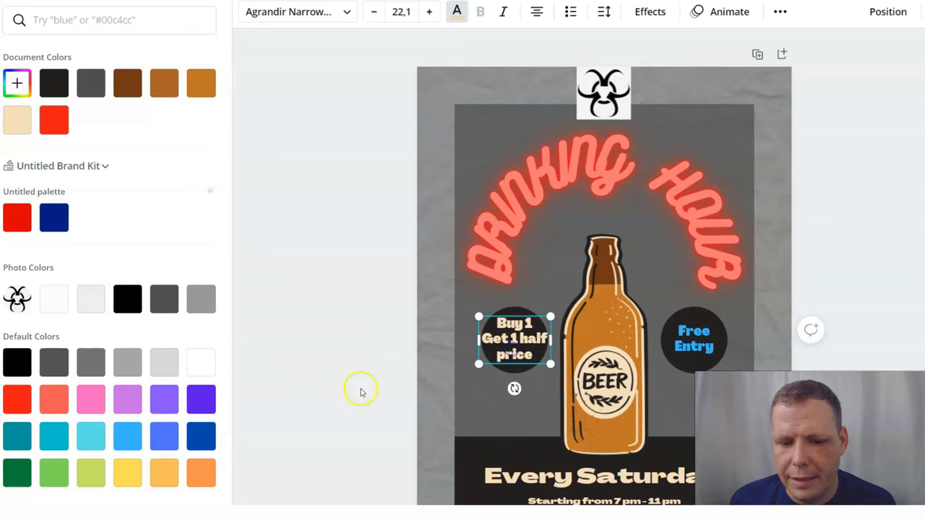
{"action": "left_click", "coordinate": [164, 400]}
{"action": "left_click", "coordinate": [679, 393]}
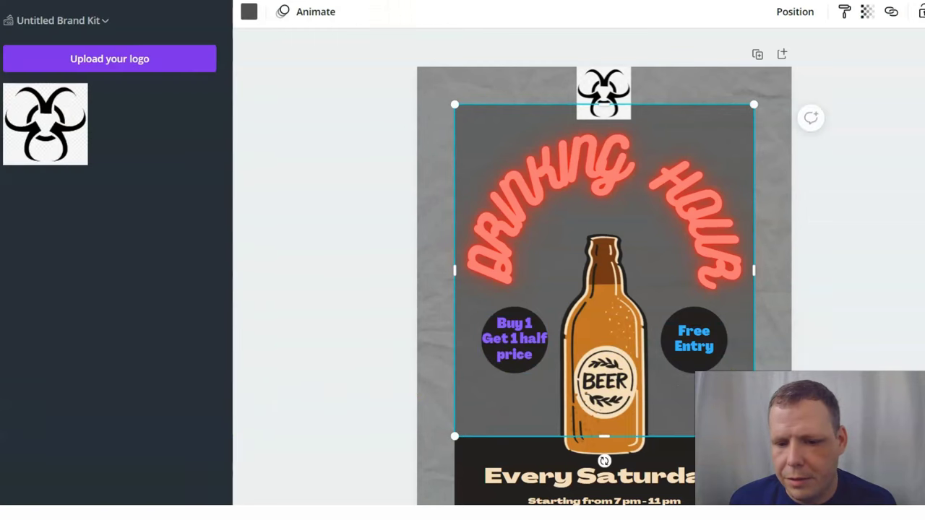
- Delete the beer bottle illustration between the two badges
{"action": "left_click", "coordinate": [596, 392]}
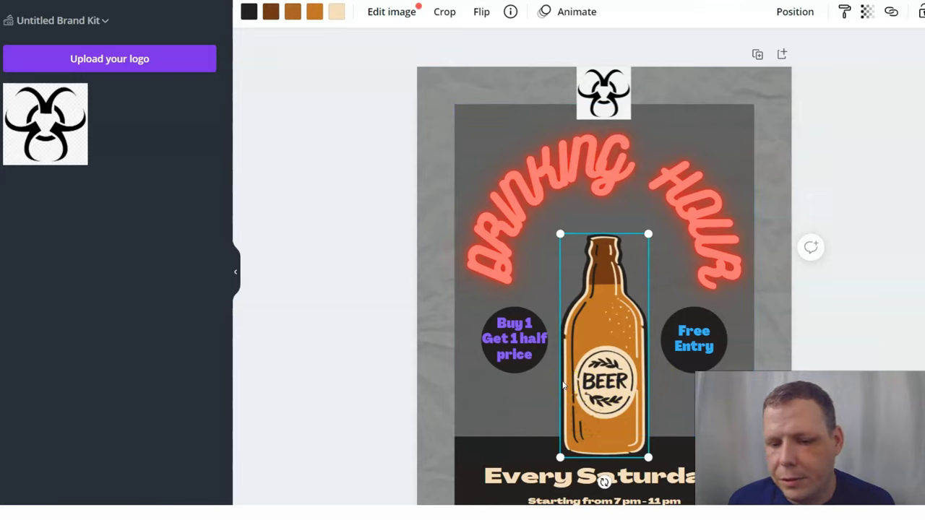
{"action": "left_click", "coordinate": [597, 352]}
{"action": "key", "text": "Delete"}
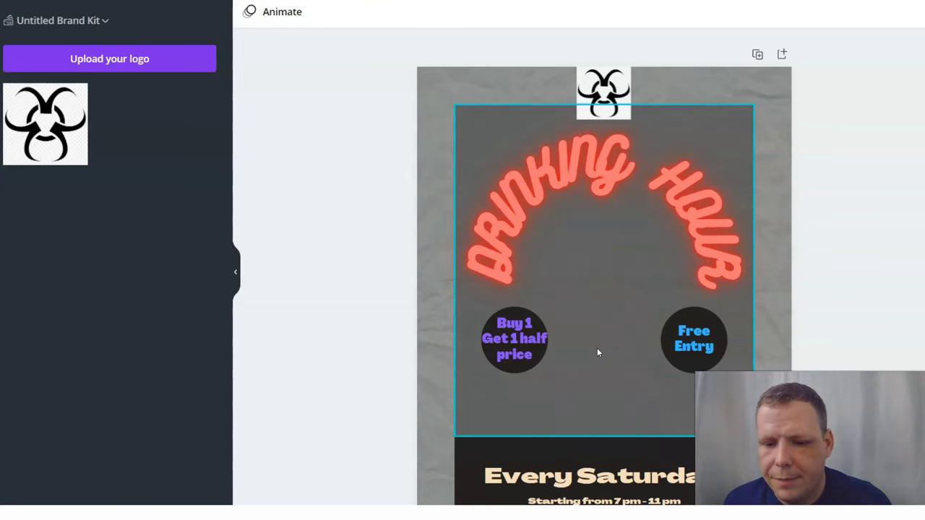
{"action": "scroll", "coordinate": [614, 343], "scroll_direction": "down", "scroll_amount": 2}
{"action": "left_click", "coordinate": [639, 338]}
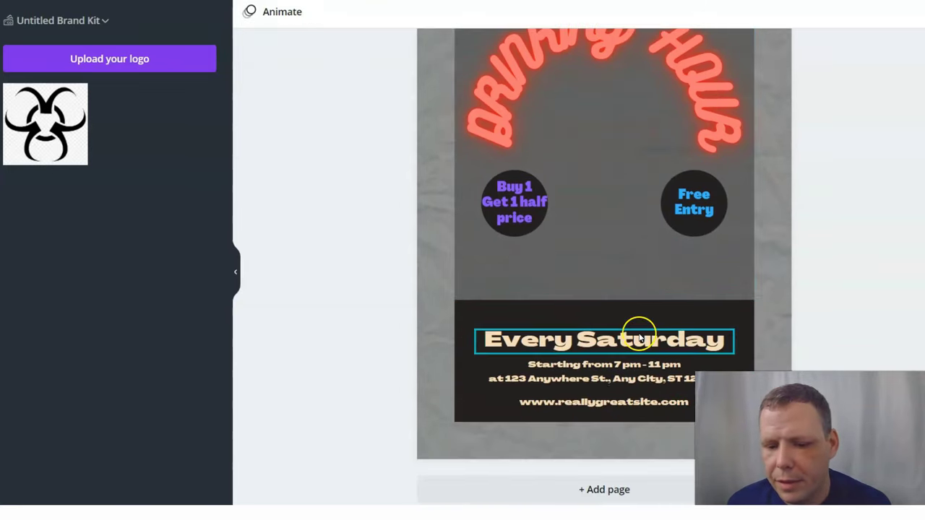
{"action": "scroll", "coordinate": [615, 203], "scroll_direction": "up", "scroll_amount": 2}
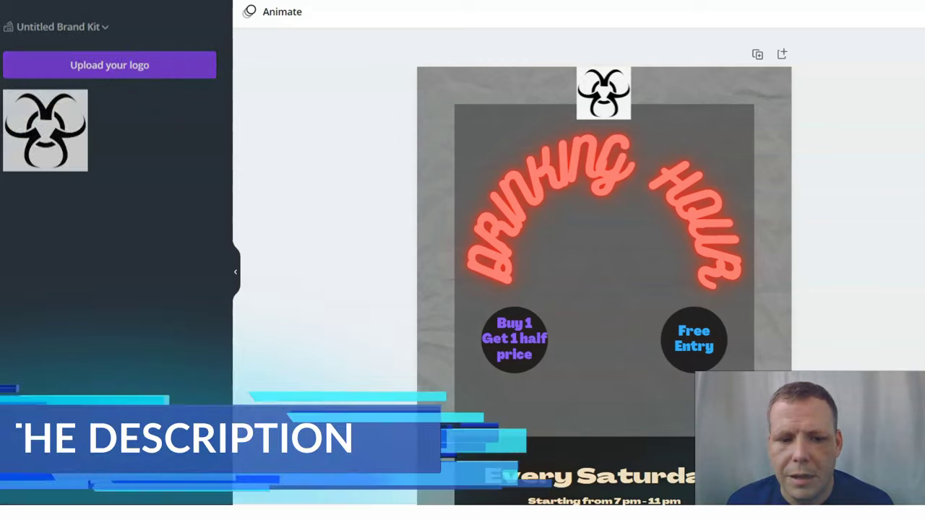
- Search the elements library for "drinks"
{"action": "left_click", "coordinate": [6, 58]}
{"action": "left_click", "coordinate": [94, 19]}
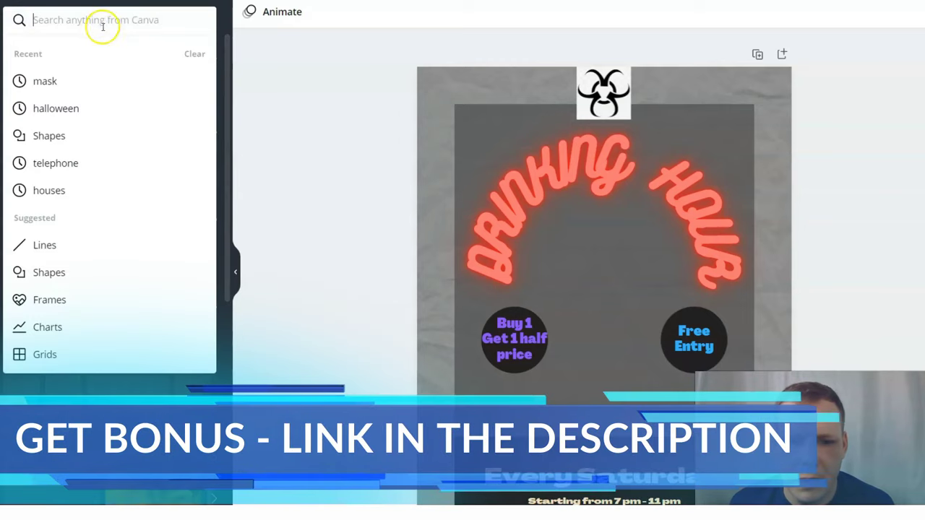
{"action": "type", "text": "drinks"}
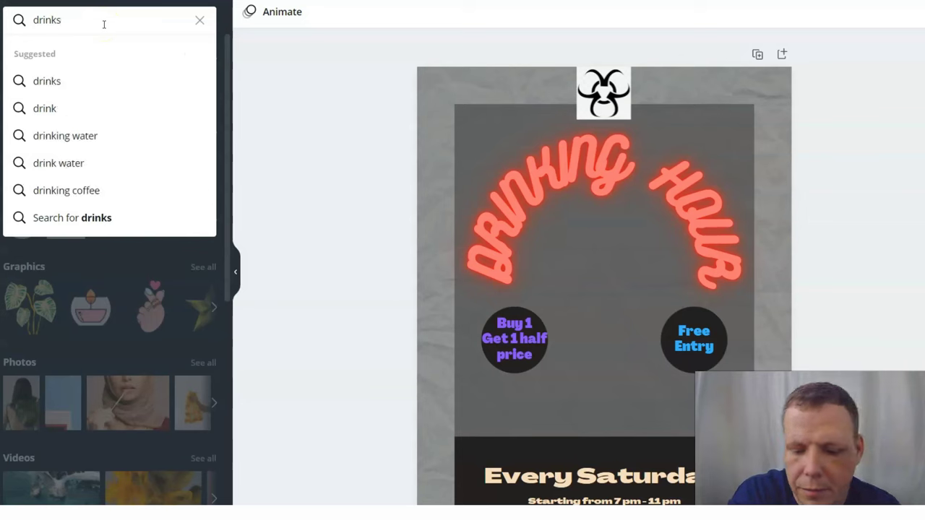
{"action": "key", "text": "Return"}
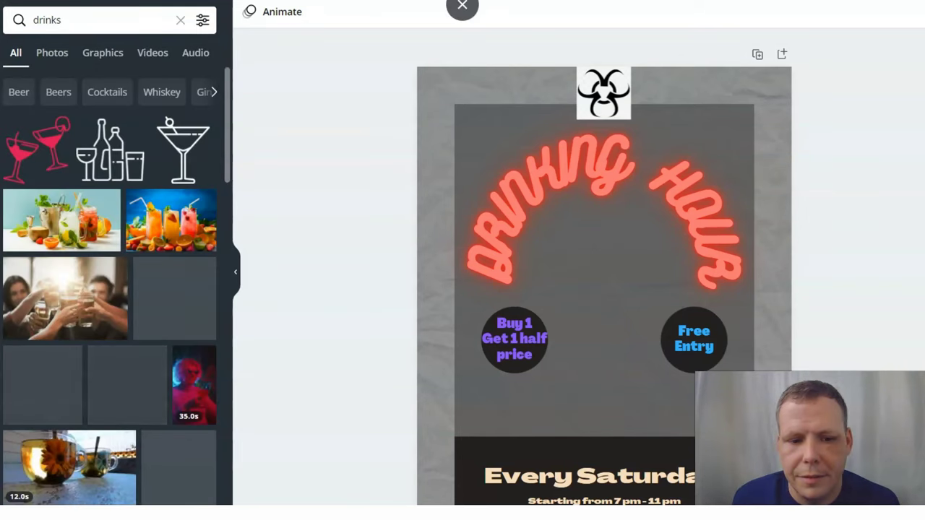
- Place the red cocktail glasses graphic below the curved heading and shrink it to about 52 by 52
{"action": "left_click_drag", "start_coordinate": [46, 147], "coordinate": [535, 234]}
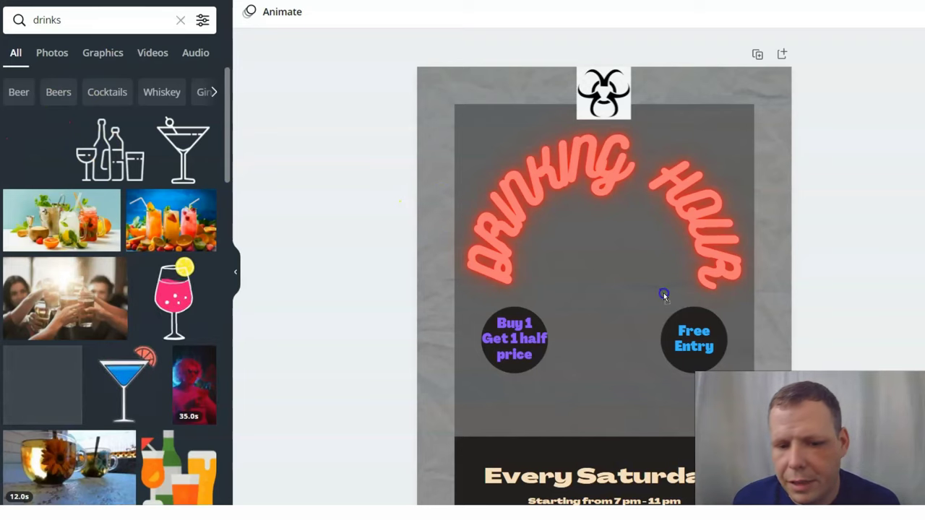
{"action": "left_click_drag", "start_coordinate": [633, 277], "coordinate": [596, 282]}
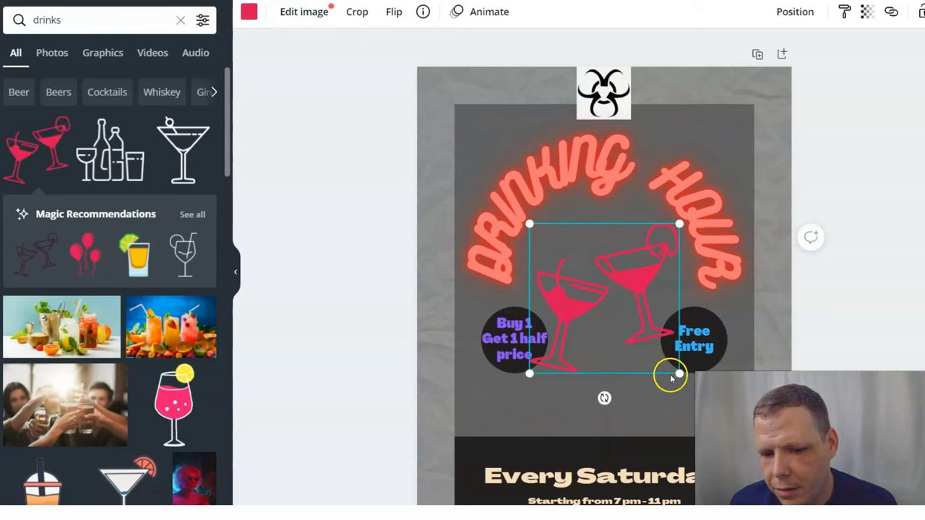
{"action": "left_click_drag", "start_coordinate": [648, 365], "coordinate": [602, 338]}
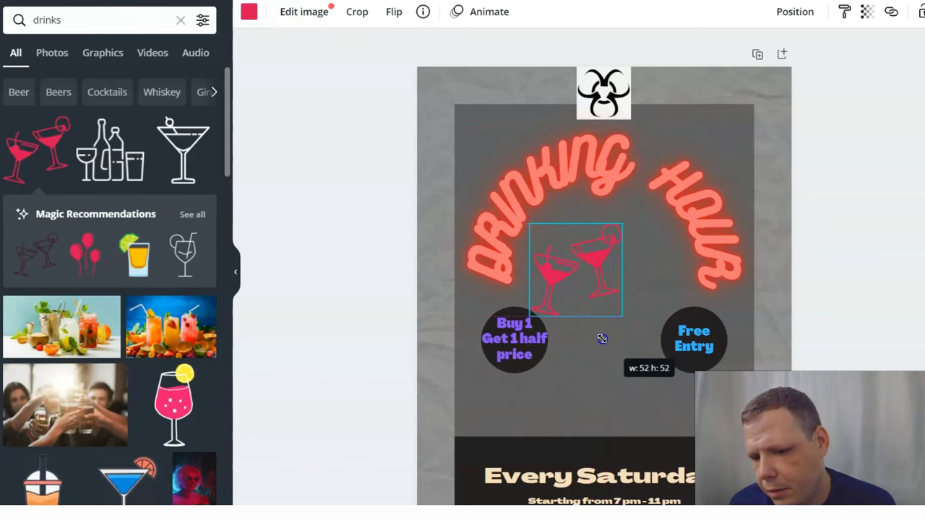
- Move the cocktail glasses graphic into the upper-right corner of the flyer at a slightly smaller size
{"action": "left_click_drag", "start_coordinate": [681, 200], "coordinate": [586, 269]}
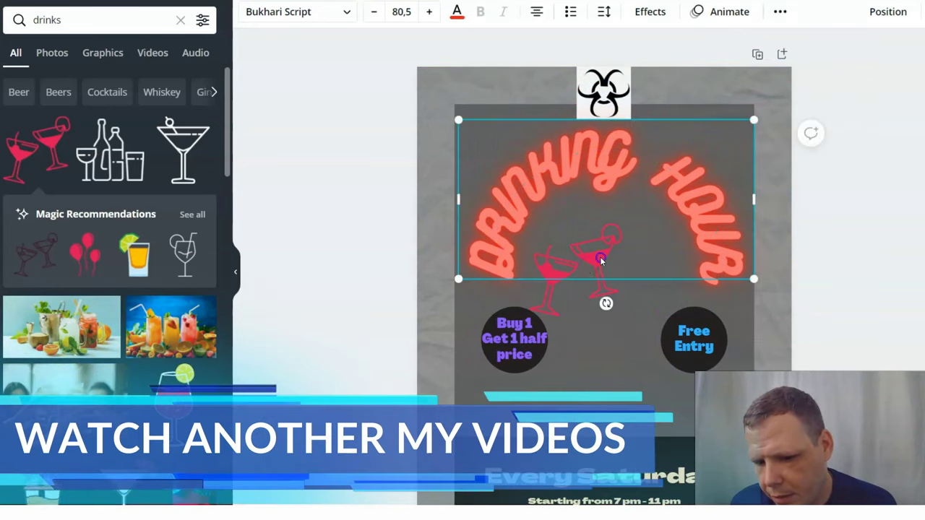
{"action": "key", "text": "ctrl+z"}
{"action": "left_click", "coordinate": [600, 295]}
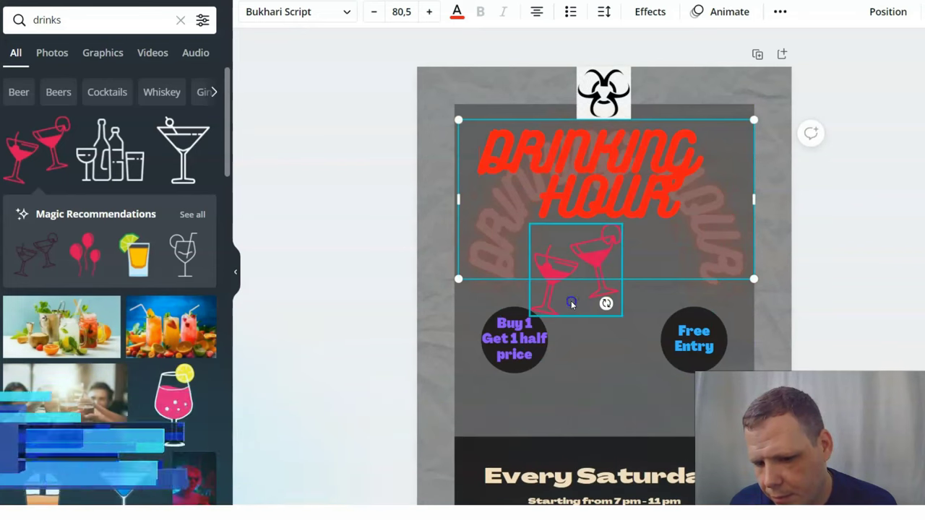
{"action": "left_click", "coordinate": [571, 304]}
{"action": "left_click_drag", "start_coordinate": [572, 303], "coordinate": [755, 116]}
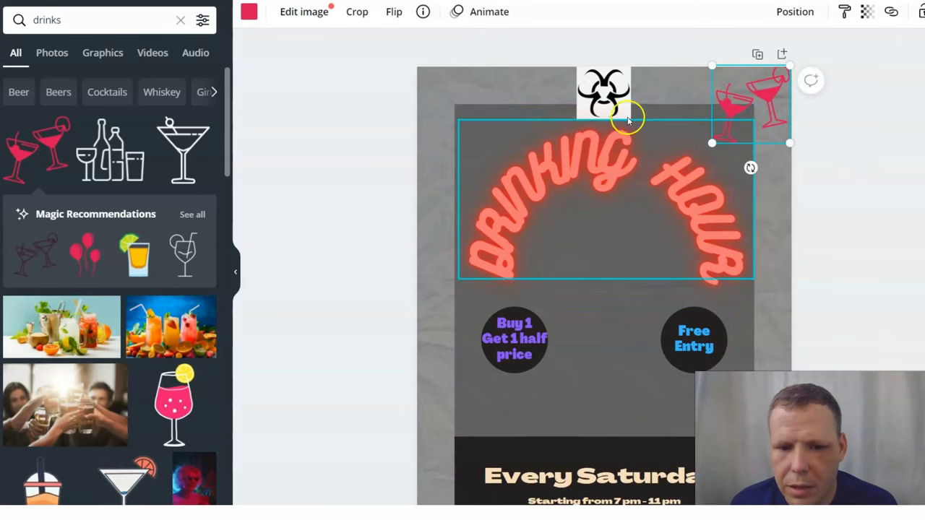
- Recolour the cocktail glasses, trying light blue and settling on the dark blue from the default colours
{"action": "left_click", "coordinate": [249, 13]}
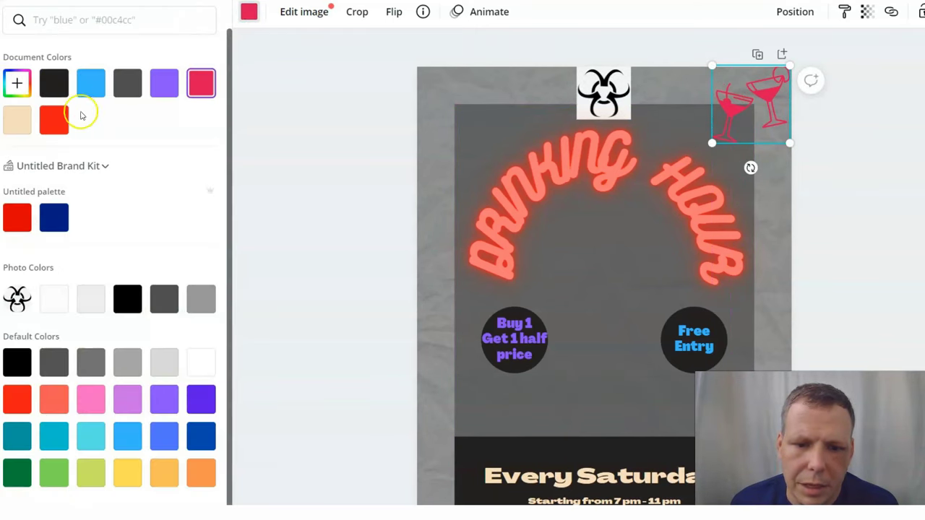
{"action": "left_click", "coordinate": [95, 85]}
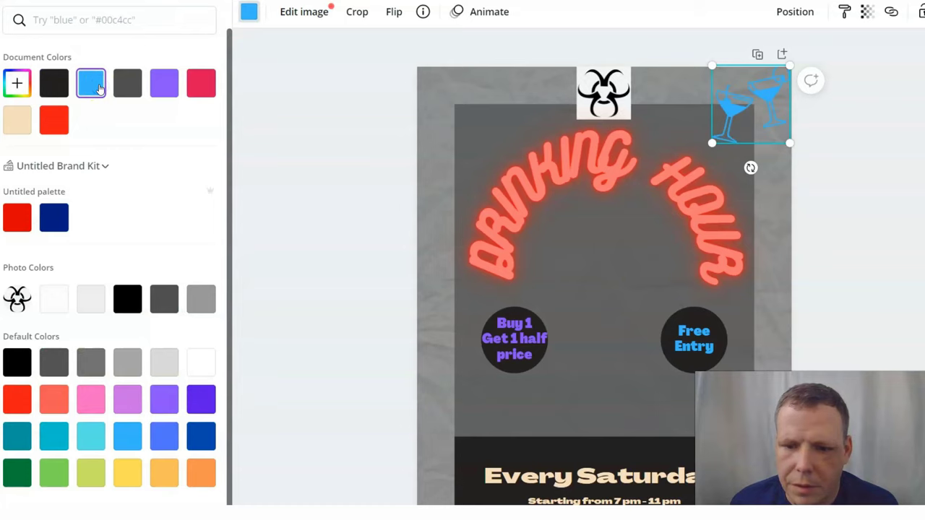
{"action": "left_click", "coordinate": [201, 436]}
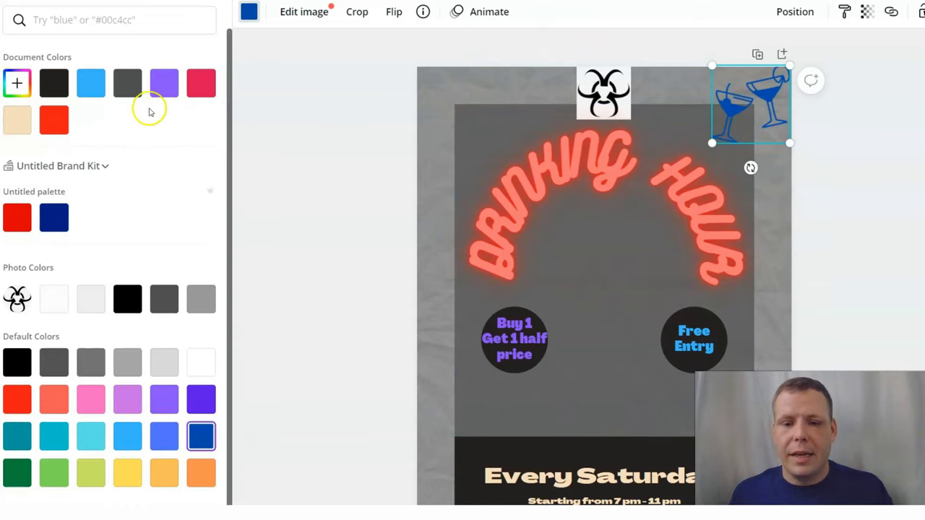
{"action": "left_click", "coordinate": [342, 170]}
- Add a second red cocktail glasses graphic, flip it horizontally and fit it into the flyer's upper-left corner
{"action": "left_click_drag", "start_coordinate": [76, 147], "coordinate": [510, 137]}
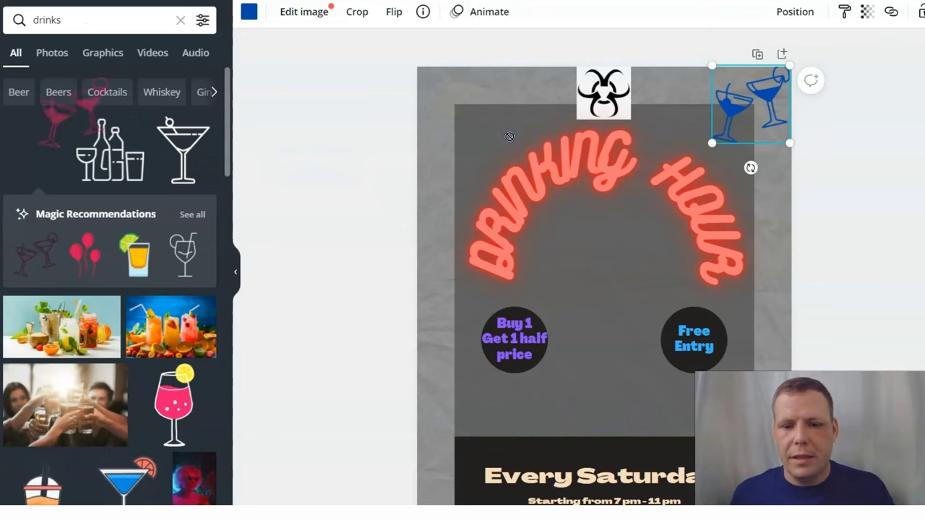
{"action": "left_click_drag", "start_coordinate": [474, 98], "coordinate": [474, 90]}
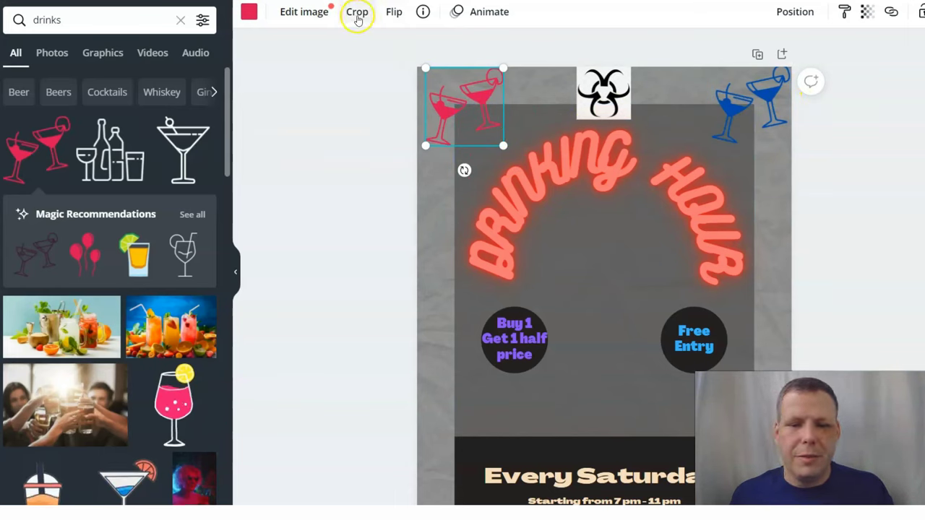
{"action": "left_click", "coordinate": [395, 12]}
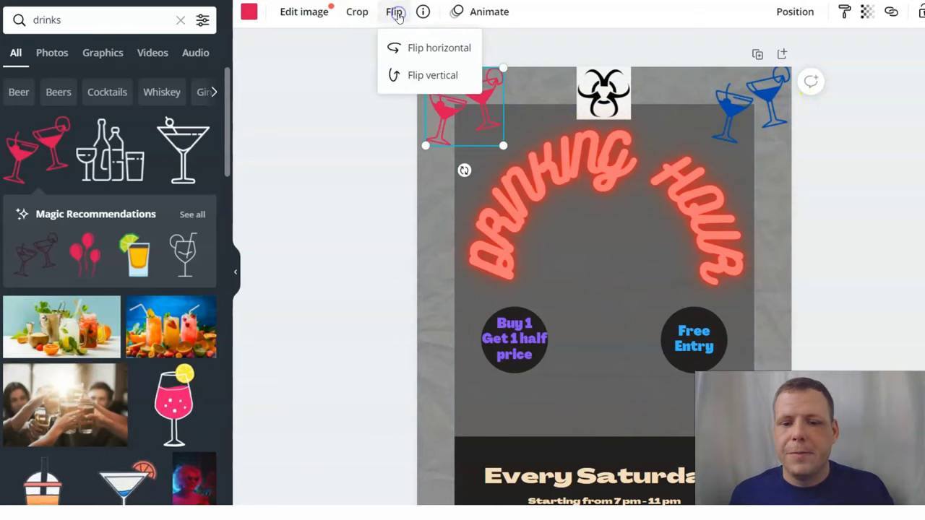
{"action": "left_click", "coordinate": [417, 58]}
{"action": "left_click", "coordinate": [478, 115]}
{"action": "mouse_move", "coordinate": [489, 106]}
{"action": "left_mouse_down"}
{"action": "mouse_move", "coordinate": [475, 100]}
{"action": "mouse_move", "coordinate": [487, 100]}
{"action": "left_mouse_up"}
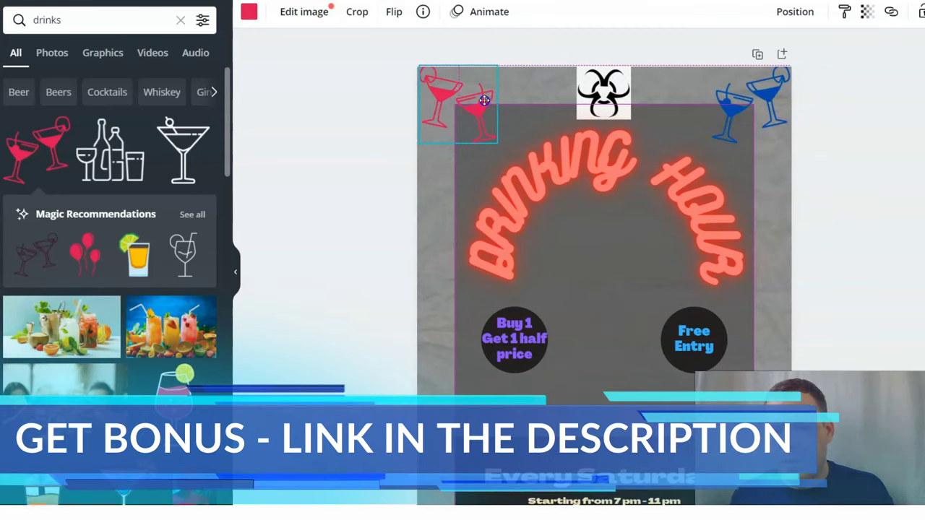
- Nudge the red cocktail glasses graphic into line with the flyer's upper-left corner
{"action": "left_click_drag", "start_coordinate": [484, 100], "coordinate": [486, 101]}
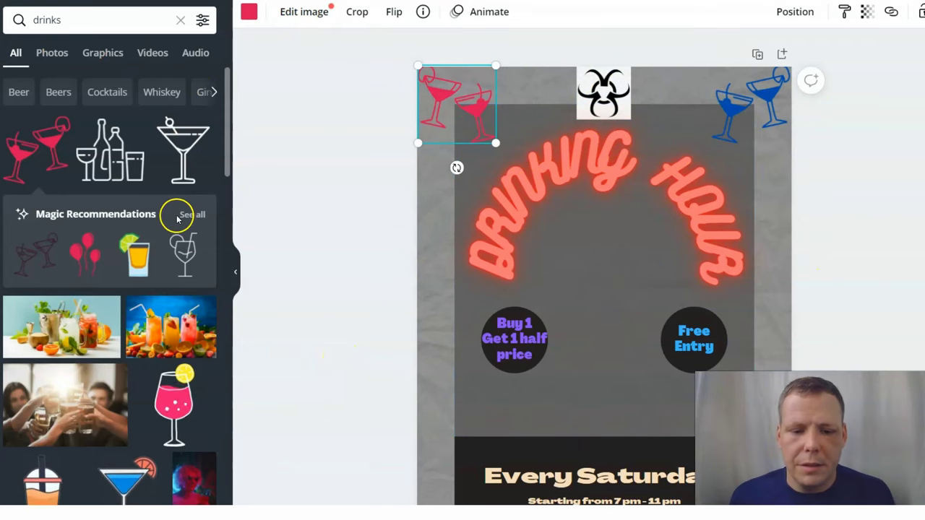
- Look through the drinks search results for another graphic that suits the middle of the flyer
{"action": "scroll", "coordinate": [177, 208], "scroll_direction": "down", "scroll_amount": 3}
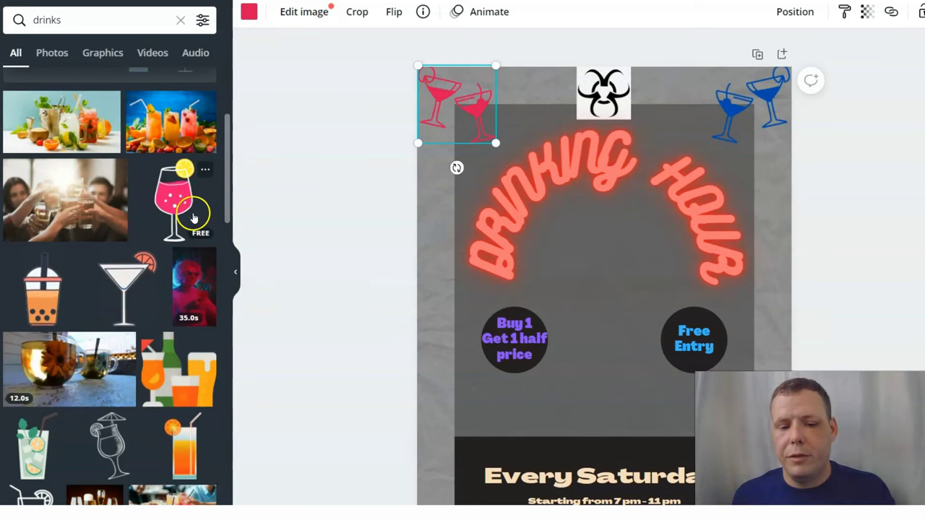
{"action": "scroll", "coordinate": [198, 209], "scroll_direction": "down", "scroll_amount": 6}
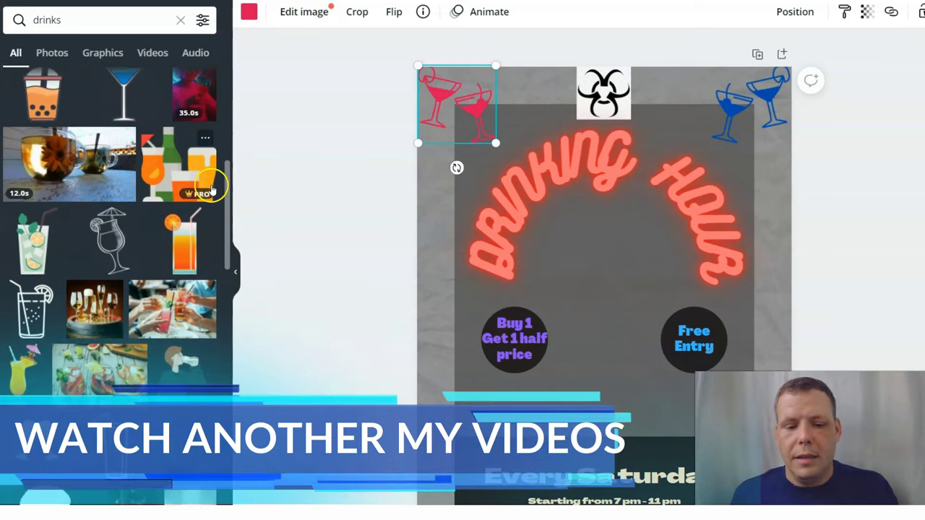
{"action": "scroll", "coordinate": [158, 267], "scroll_direction": "down", "scroll_amount": 8}
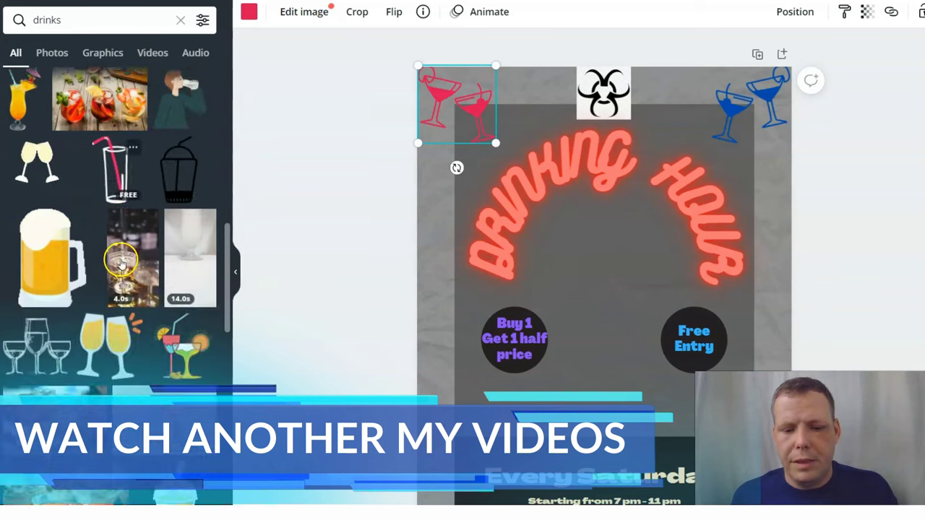
{"action": "scroll", "coordinate": [123, 265], "scroll_direction": "down", "scroll_amount": 5}
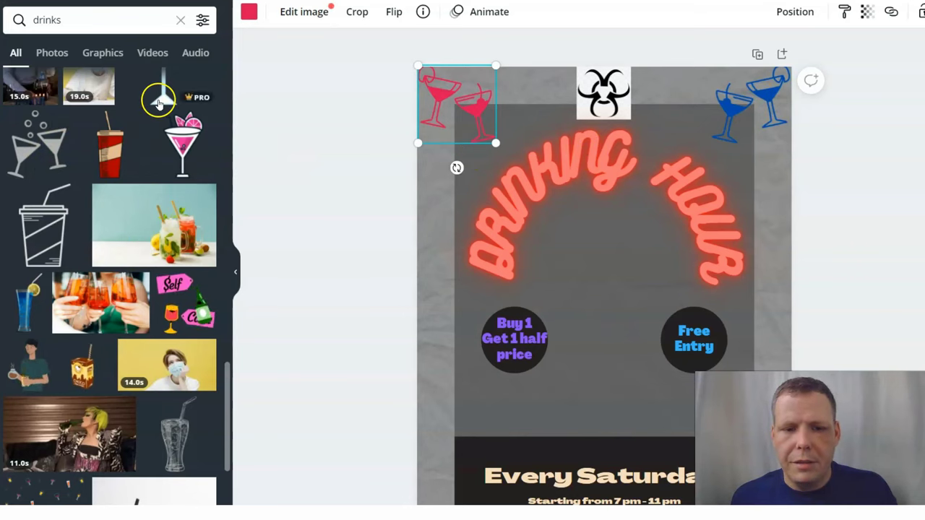
{"action": "scroll", "coordinate": [159, 104], "scroll_direction": "up", "scroll_amount": 4}
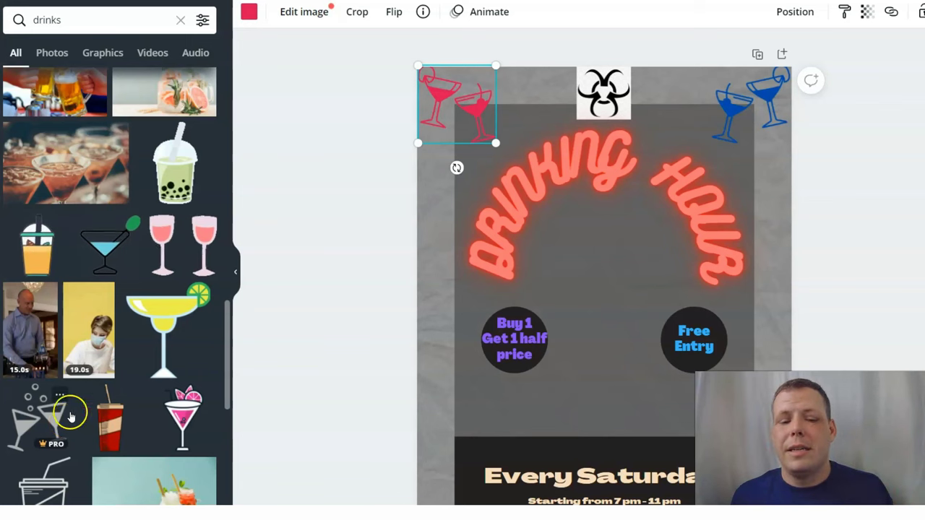
{"action": "scroll", "coordinate": [71, 417], "scroll_direction": "down", "scroll_amount": 8}
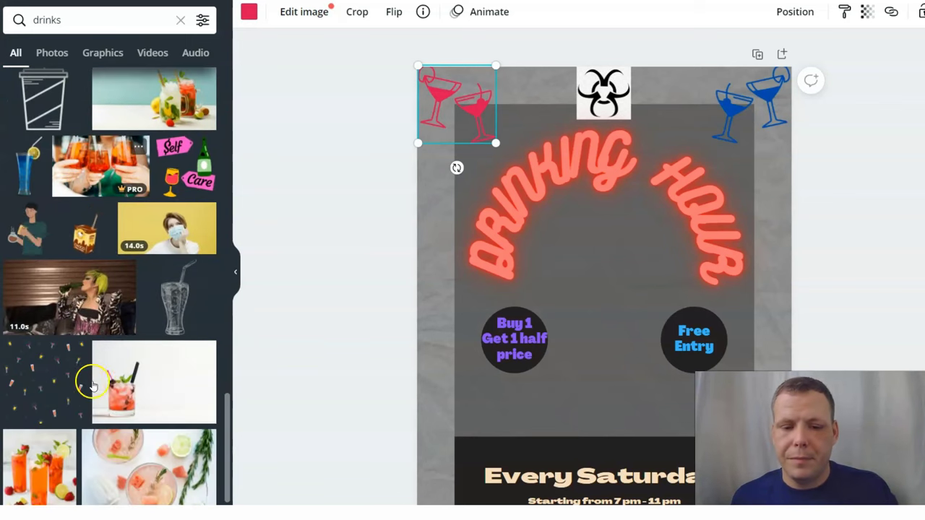
{"action": "scroll", "coordinate": [180, 311], "scroll_direction": "down", "scroll_amount": 4}
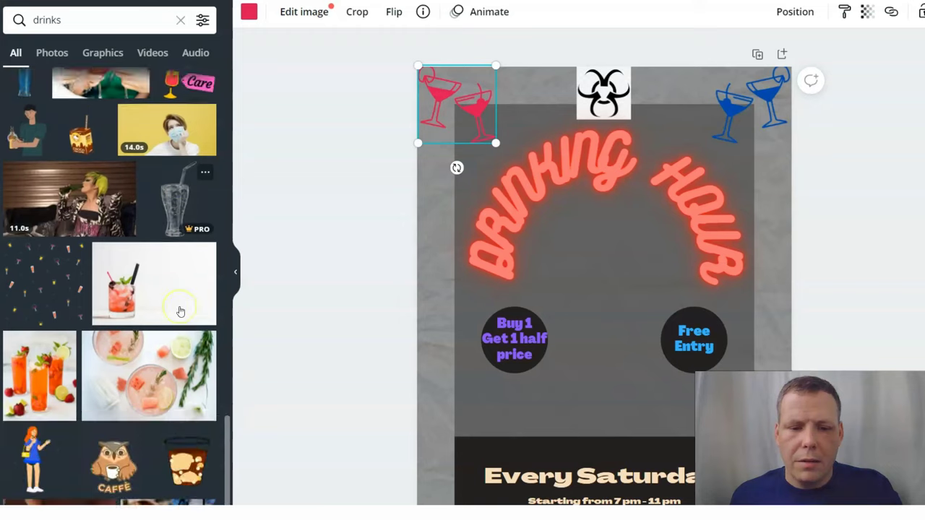
{"action": "scroll", "coordinate": [173, 311], "scroll_direction": "up", "scroll_amount": 4}
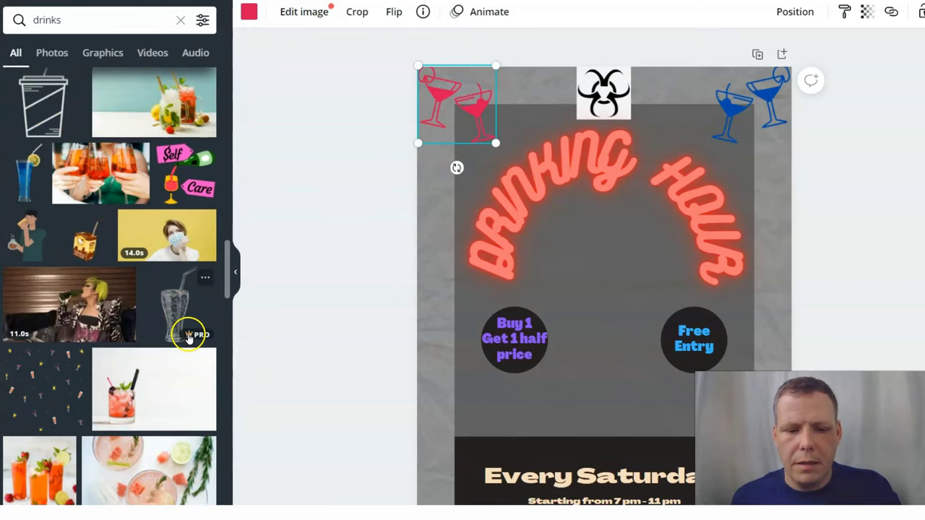
{"action": "scroll", "coordinate": [184, 336], "scroll_direction": "down", "scroll_amount": 5}
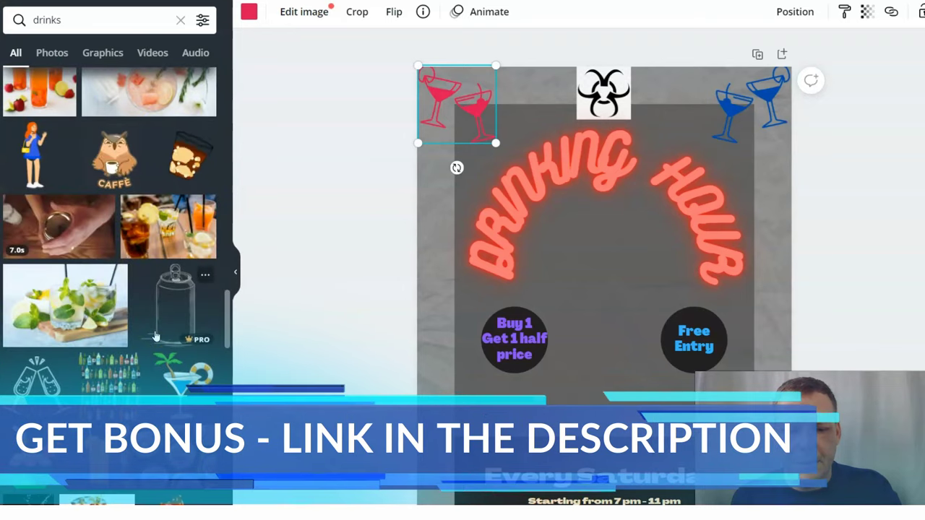
{"action": "scroll", "coordinate": [155, 336], "scroll_direction": "down", "scroll_amount": 2}
{"action": "scroll", "coordinate": [155, 337], "scroll_direction": "down", "scroll_amount": 3}
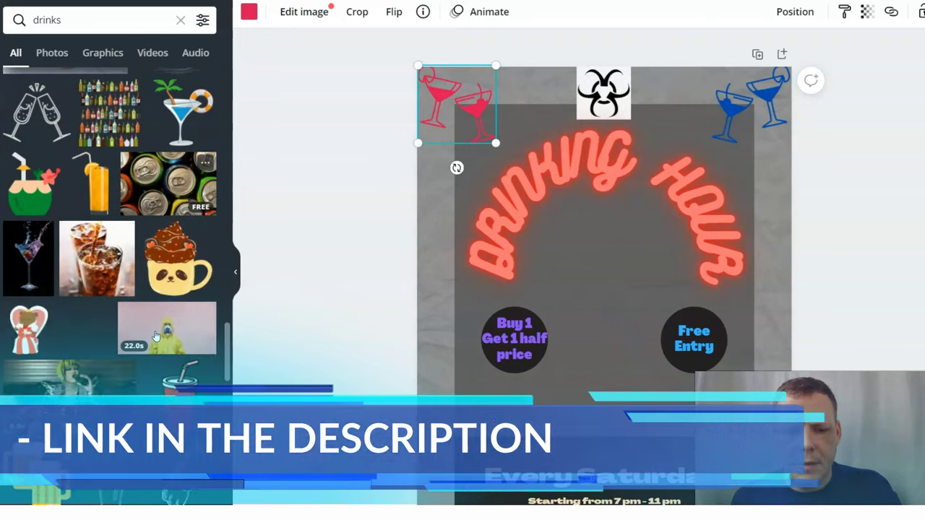
{"action": "scroll", "coordinate": [156, 336], "scroll_direction": "down", "scroll_amount": 3}
{"action": "scroll", "coordinate": [156, 337], "scroll_direction": "down", "scroll_amount": 2}
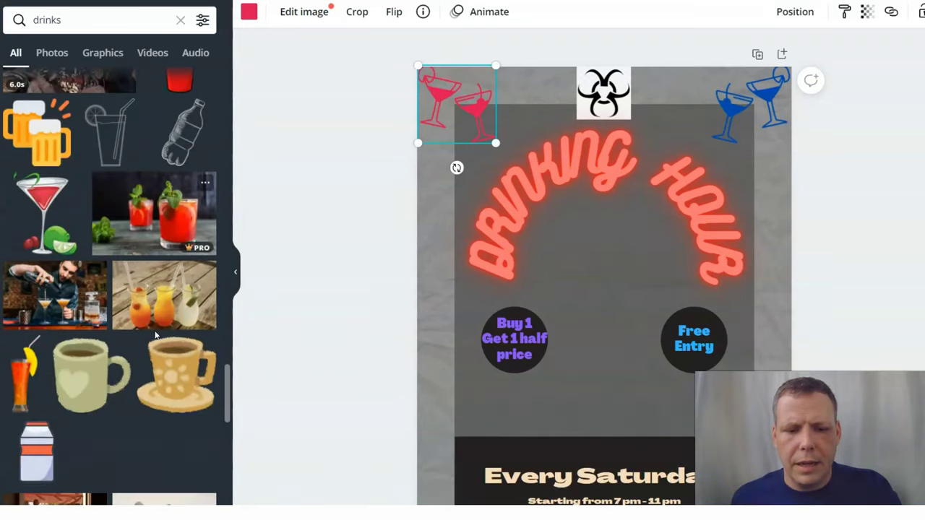
{"action": "scroll", "coordinate": [155, 337], "scroll_direction": "down", "scroll_amount": 2}
{"action": "scroll", "coordinate": [156, 337], "scroll_direction": "down", "scroll_amount": 6}
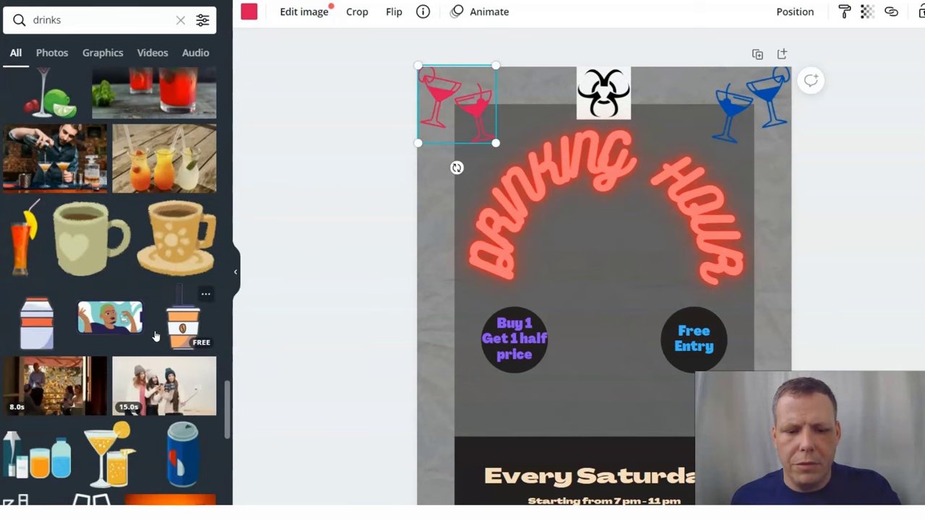
{"action": "scroll", "coordinate": [156, 337], "scroll_direction": "down", "scroll_amount": 3}
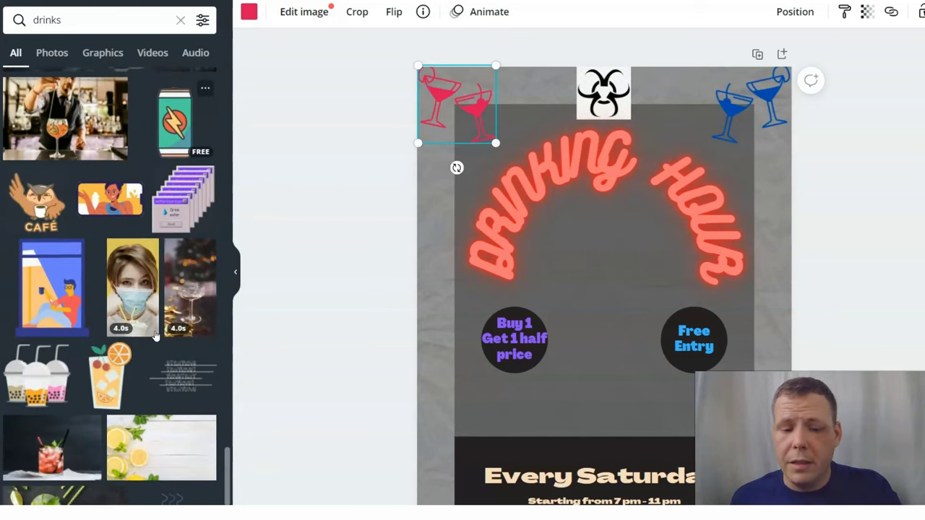
{"action": "scroll", "coordinate": [155, 337], "scroll_direction": "down", "scroll_amount": 3}
{"action": "scroll", "coordinate": [156, 337], "scroll_direction": "down", "scroll_amount": 1}
{"action": "scroll", "coordinate": [155, 336], "scroll_direction": "down", "scroll_amount": 5}
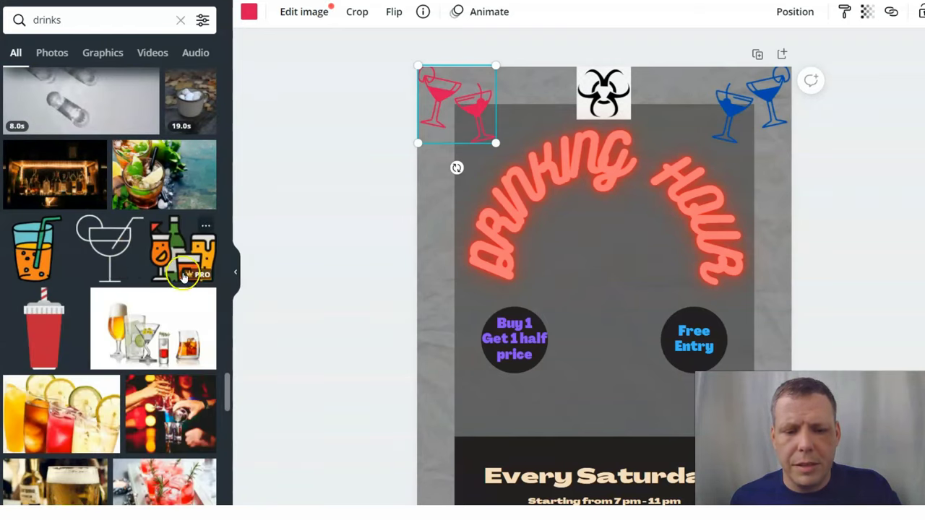
{"action": "scroll", "coordinate": [183, 277], "scroll_direction": "down", "scroll_amount": 5}
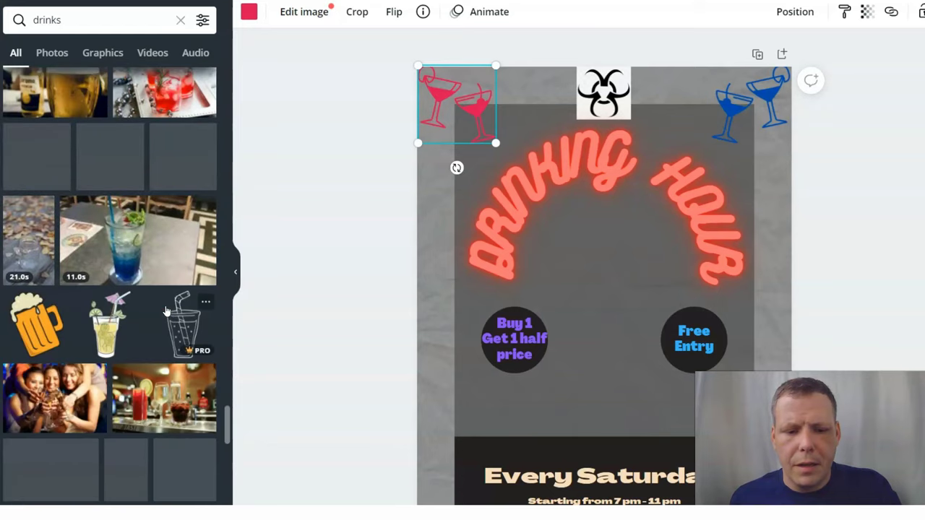
{"action": "scroll", "coordinate": [166, 312], "scroll_direction": "down", "scroll_amount": 2}
{"action": "scroll", "coordinate": [168, 299], "scroll_direction": "down", "scroll_amount": 3}
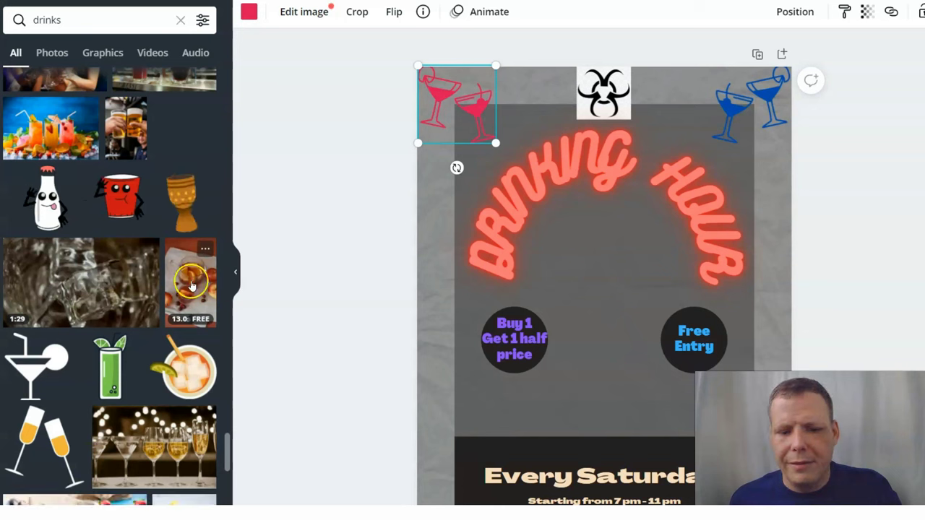
{"action": "scroll", "coordinate": [161, 305], "scroll_direction": "down", "scroll_amount": 2}
{"action": "scroll", "coordinate": [158, 305], "scroll_direction": "up", "scroll_amount": 6}
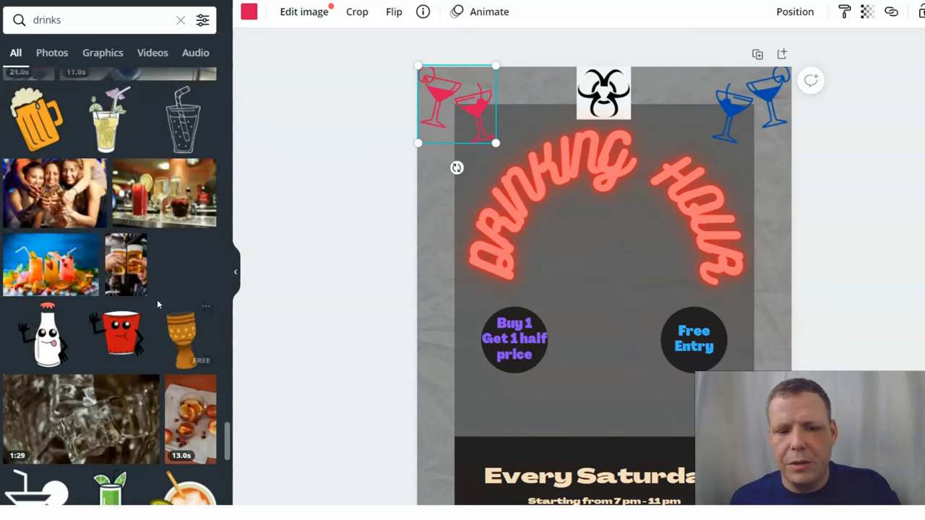
{"action": "scroll", "coordinate": [160, 305], "scroll_direction": "up", "scroll_amount": 15}
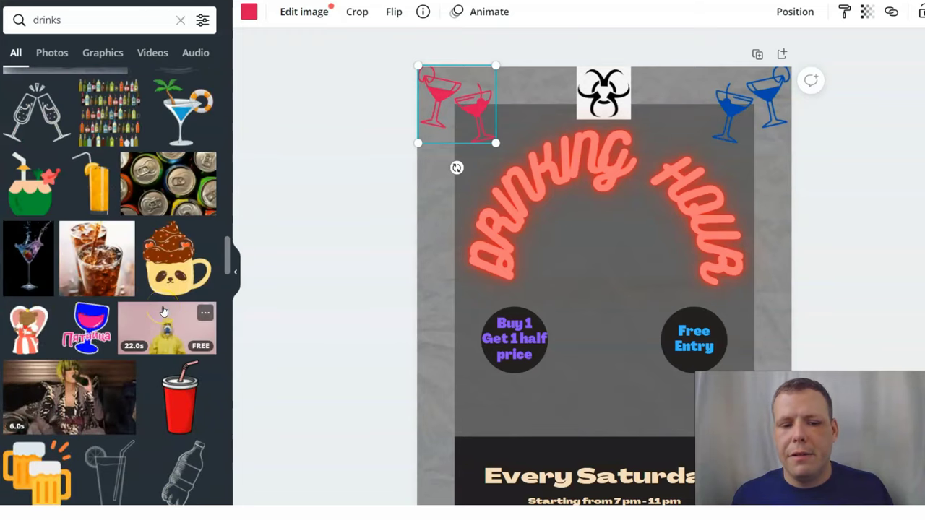
{"action": "scroll", "coordinate": [163, 311], "scroll_direction": "up", "scroll_amount": 5}
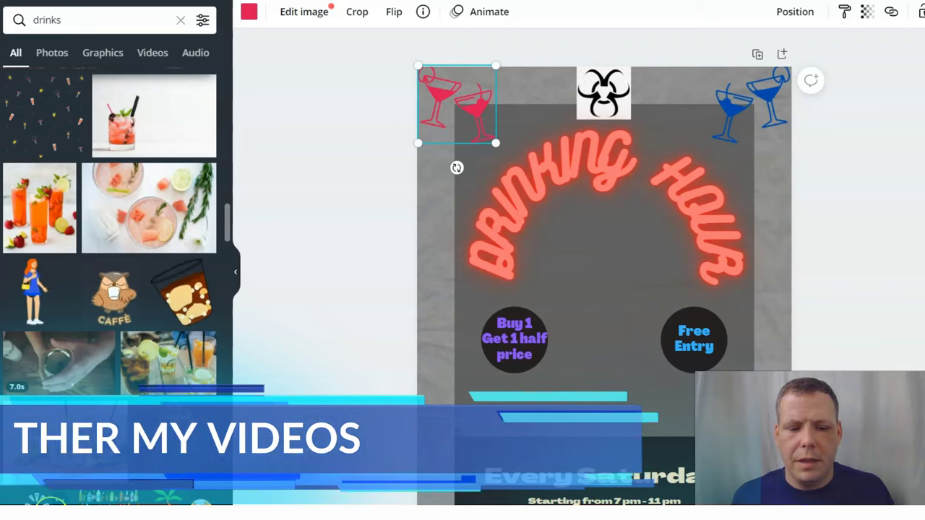
- Try the clinking champagne glasses graphic inside the curved heading, recoloured with the brand palette's dark blue
{"action": "scroll", "coordinate": [61, 405], "scroll_direction": "down", "scroll_amount": 3}
{"action": "left_click_drag", "start_coordinate": [292, 340], "coordinate": [586, 238]}
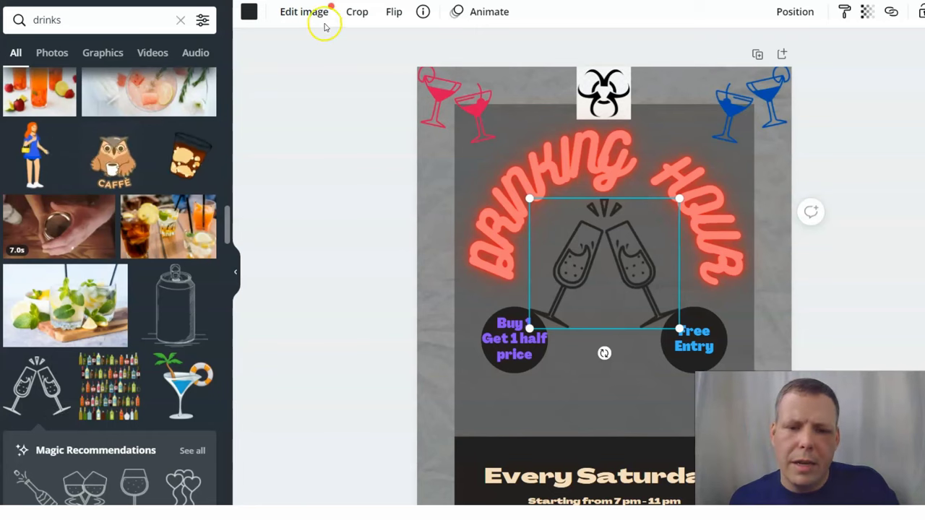
{"action": "left_click", "coordinate": [259, 15]}
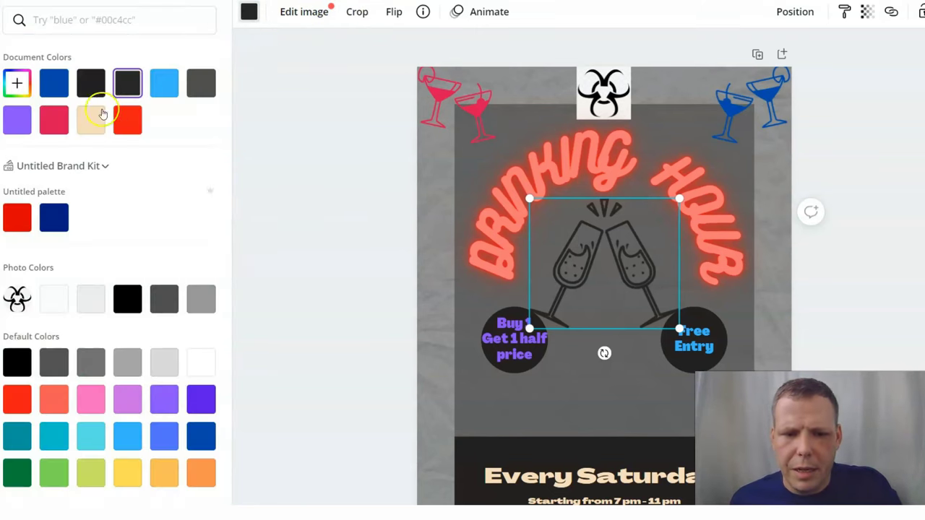
{"action": "left_click", "coordinate": [52, 127]}
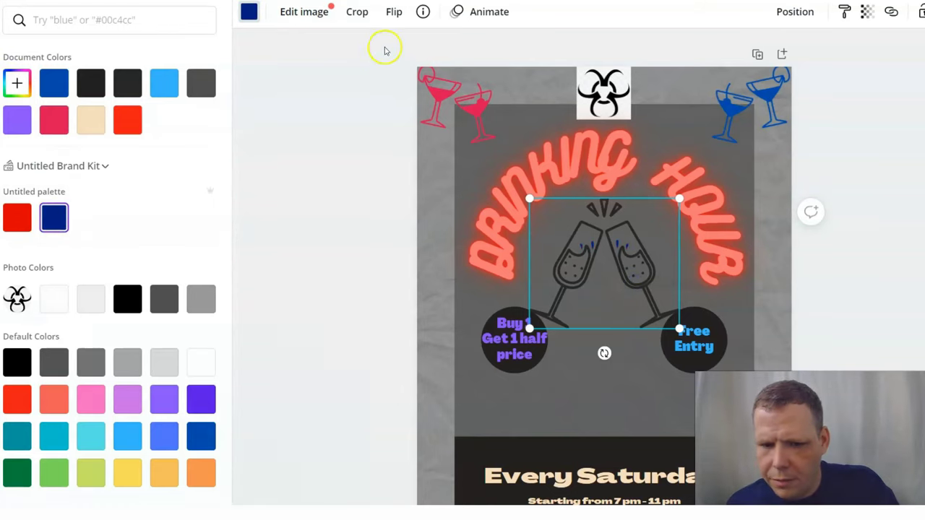
- Check the image editing options for the champagne glasses graphic, and delete the graphic from the flyer
{"action": "left_click", "coordinate": [319, 12]}
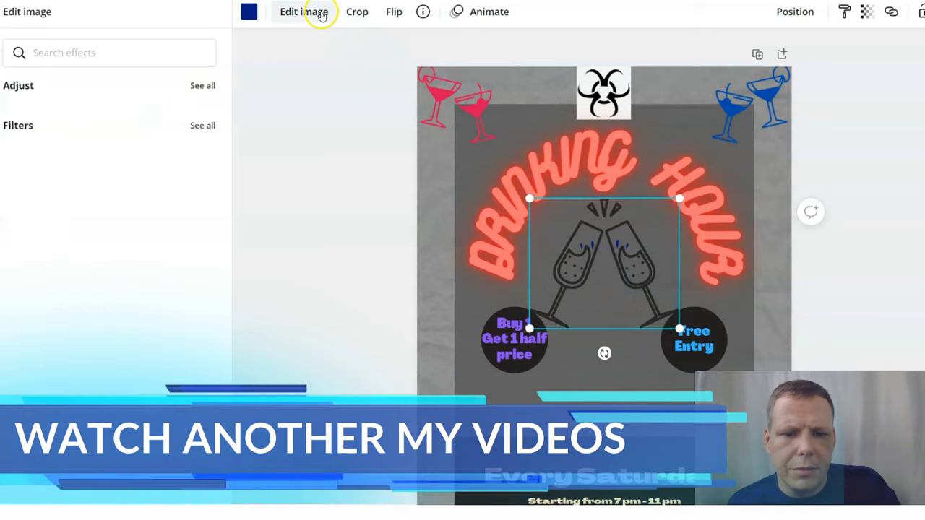
{"action": "left_click", "coordinate": [642, 269]}
{"action": "left_click", "coordinate": [641, 296]}
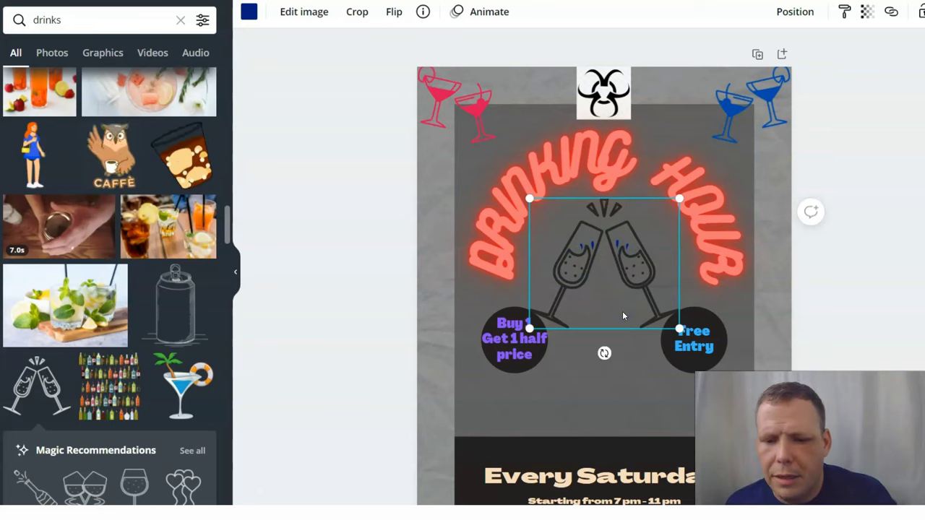
{"action": "key", "text": "Delete"}
{"action": "left_click", "coordinate": [377, 287]}
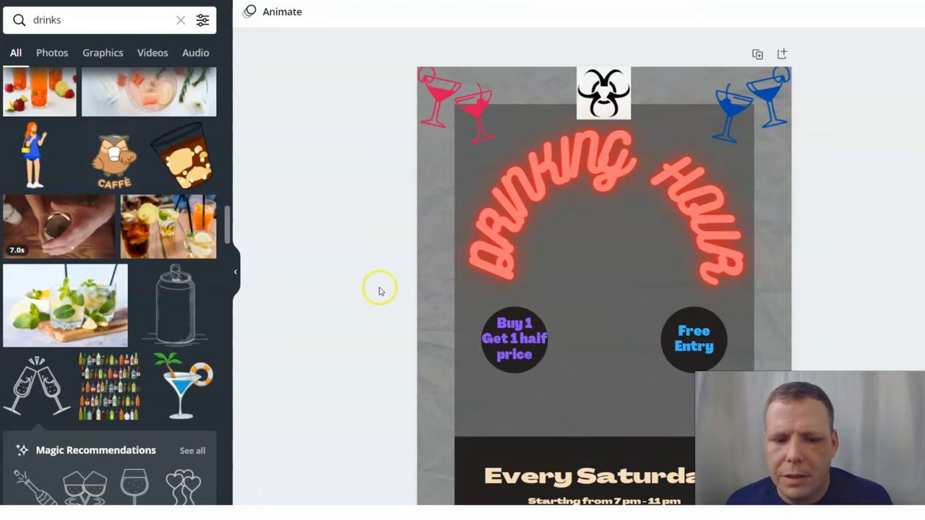
- Add the sketched soda glass with a straw below the curved heading and recolour it light blue
{"action": "scroll", "coordinate": [159, 282], "scroll_direction": "up", "scroll_amount": 2}
{"action": "scroll", "coordinate": [146, 277], "scroll_direction": "up", "scroll_amount": 6}
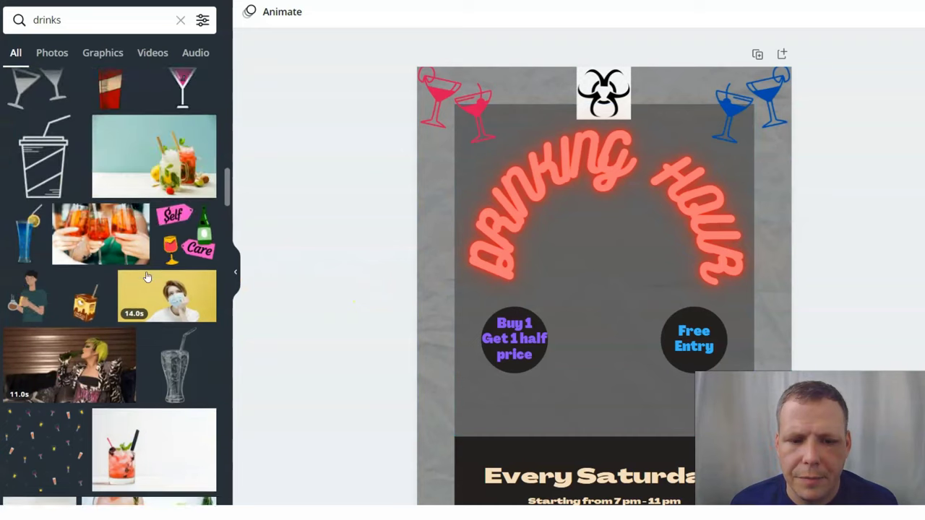
{"action": "left_click_drag", "start_coordinate": [182, 417], "coordinate": [596, 221]}
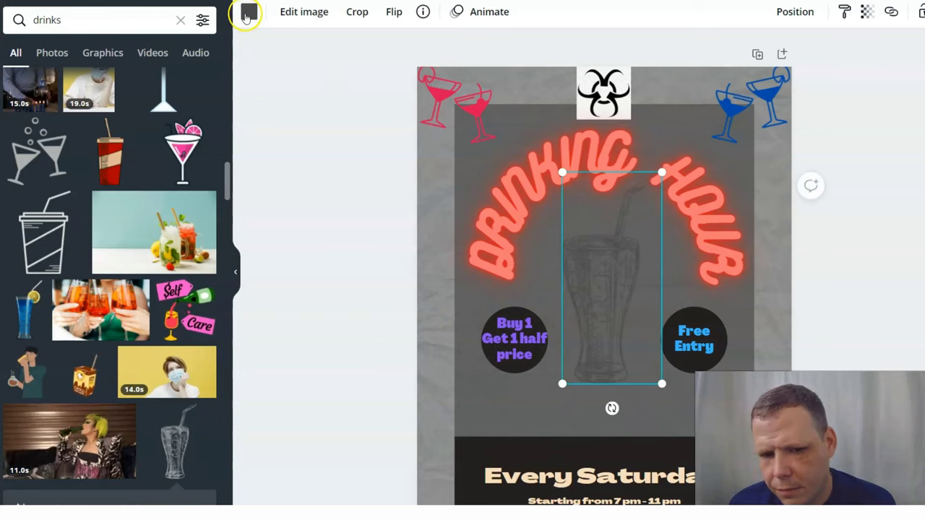
{"action": "left_click", "coordinate": [249, 11]}
{"action": "left_click", "coordinate": [130, 85]}
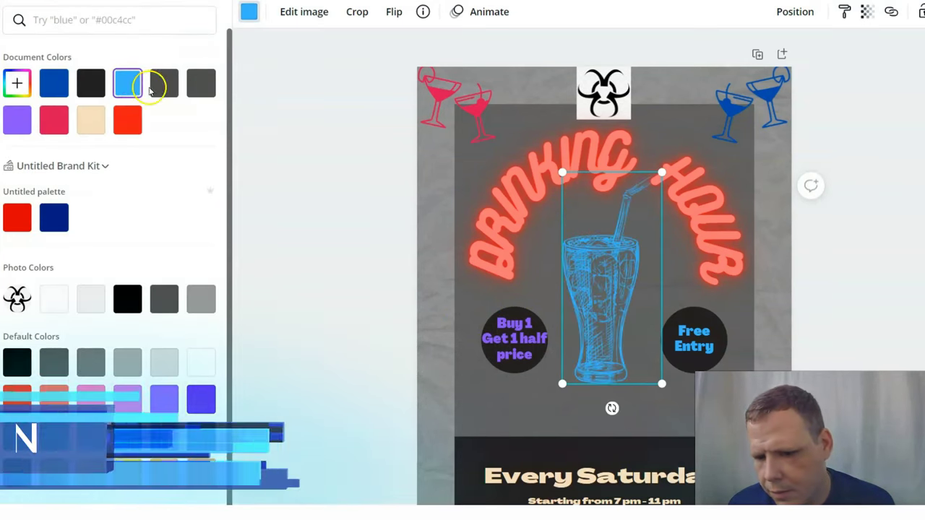
- Move the light blue soda glass slightly higher between the two dark circles
{"action": "left_click", "coordinate": [690, 338]}
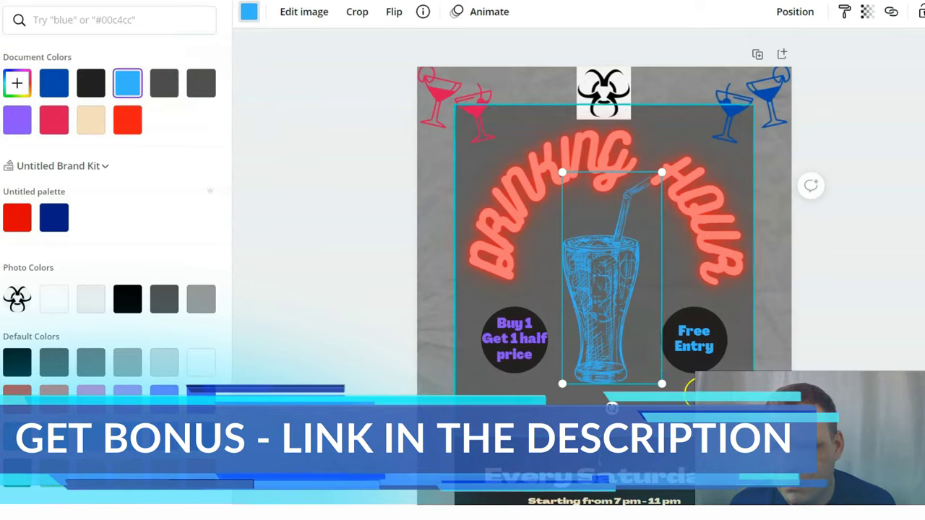
{"action": "left_click", "coordinate": [667, 361]}
{"action": "left_click", "coordinate": [625, 351]}
{"action": "left_click_drag", "start_coordinate": [625, 348], "coordinate": [623, 343]}
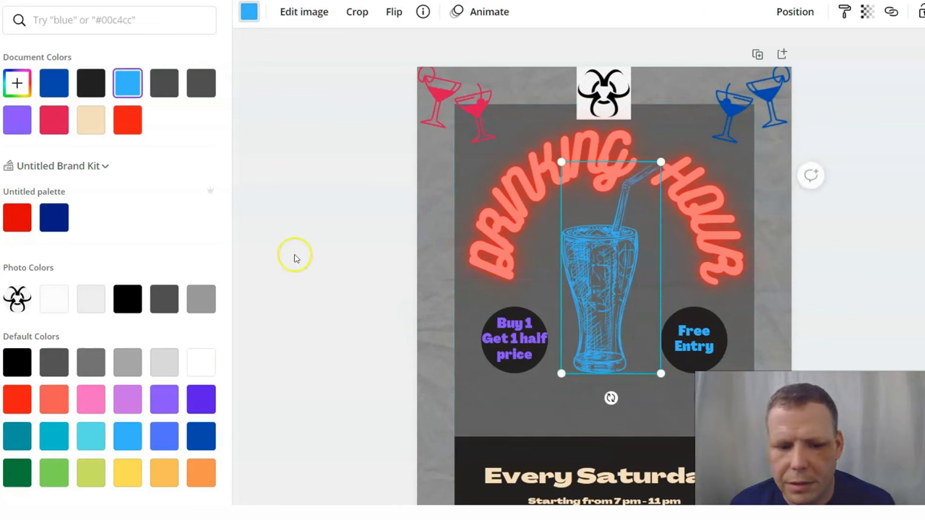
{"action": "left_click", "coordinate": [352, 243]}
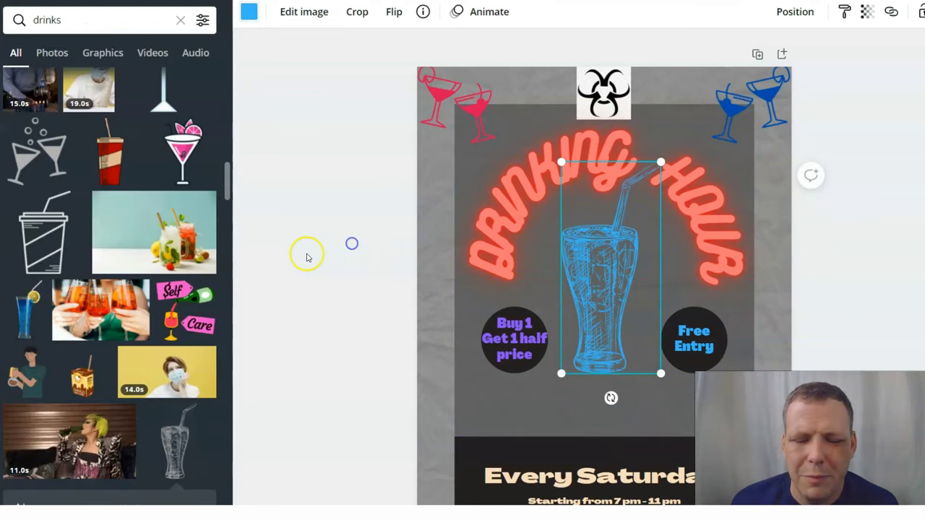
- Delete the soda glass from the flyer and place the sketched trio of wine glasses below the curved heading instead
{"action": "scroll", "coordinate": [108, 149], "scroll_direction": "up", "scroll_amount": 1}
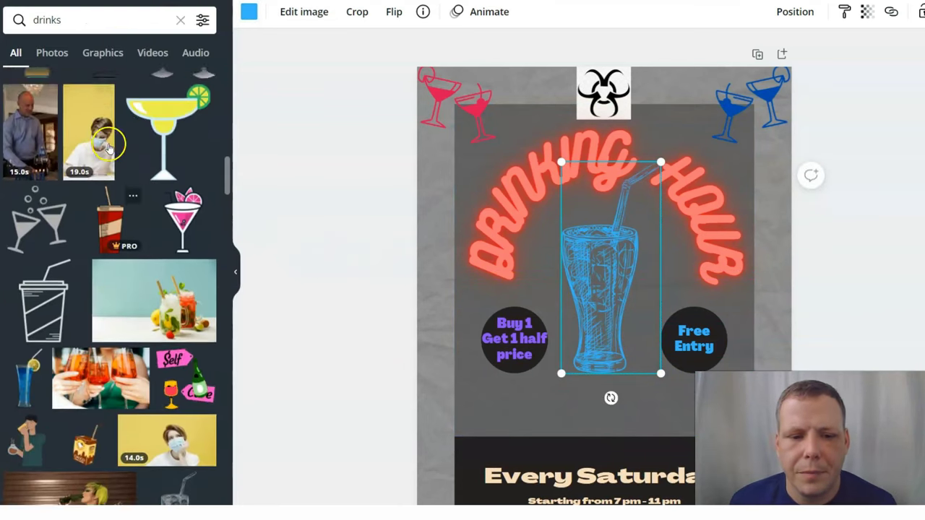
{"action": "scroll", "coordinate": [112, 152], "scroll_direction": "up", "scroll_amount": 5}
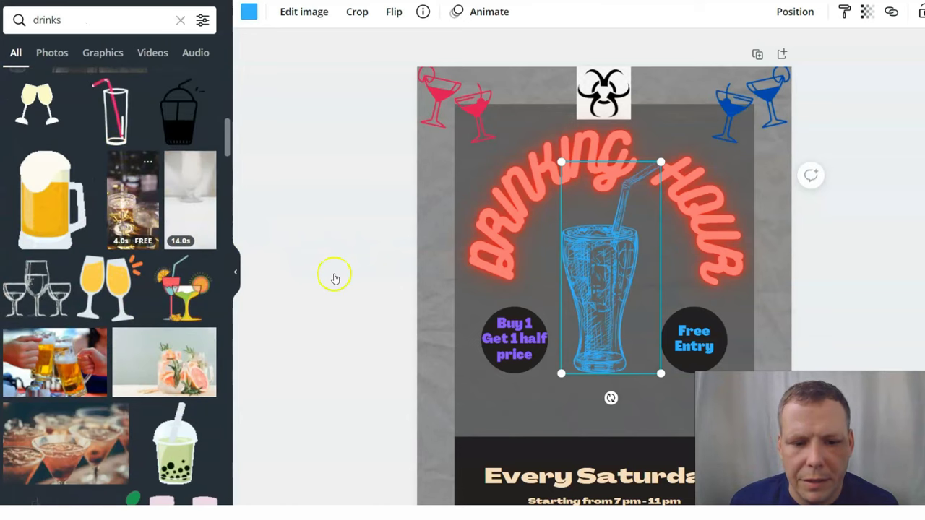
{"action": "right_click", "coordinate": [607, 292]}
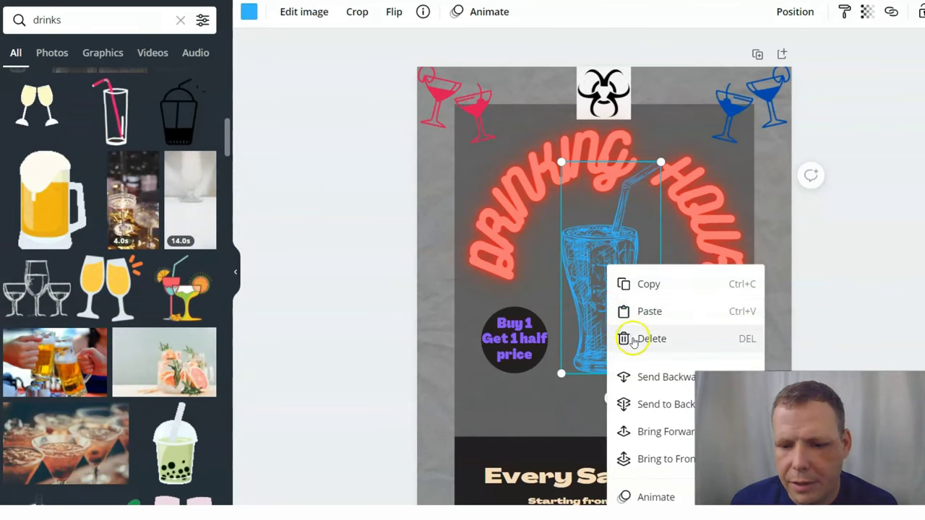
{"action": "left_click", "coordinate": [633, 339]}
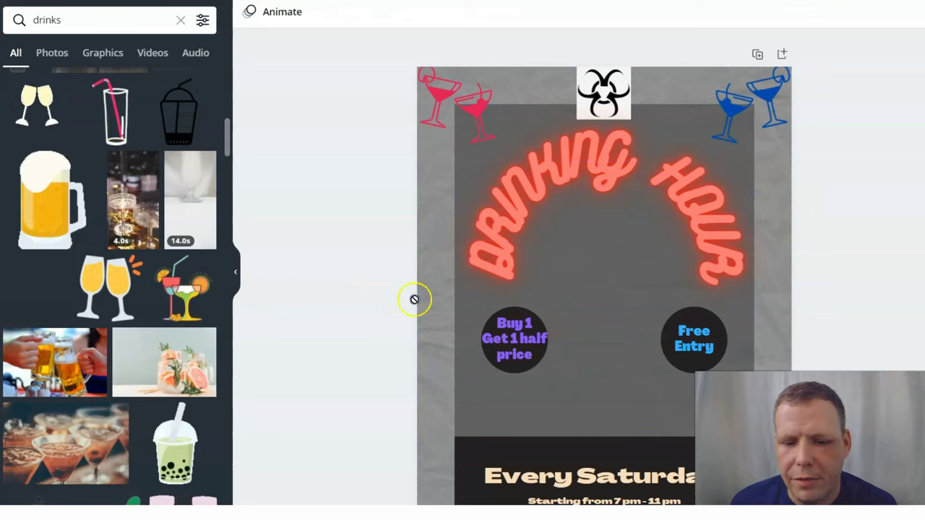
{"action": "left_click_drag", "start_coordinate": [592, 303], "coordinate": [591, 247]}
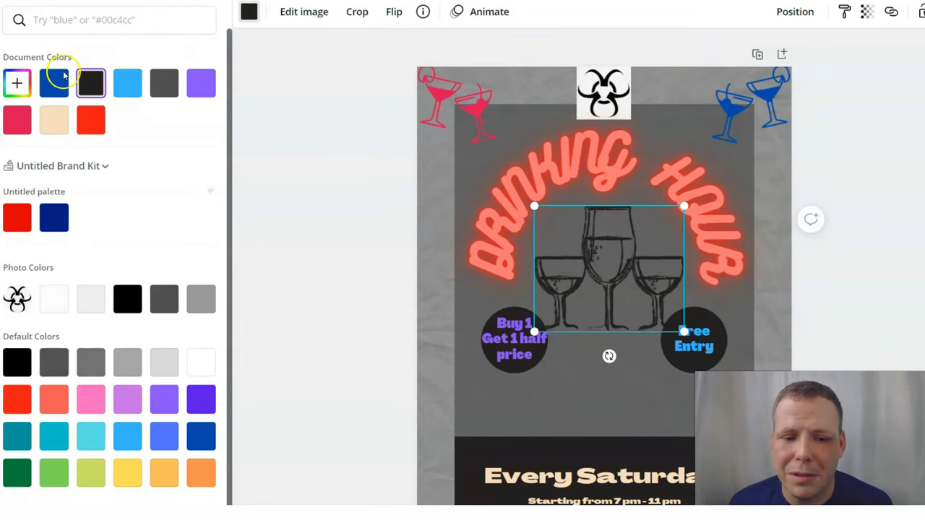
- Try light blue, purple, teal, light green and dark green on the three-glasses graphic
{"action": "left_click", "coordinate": [129, 87]}
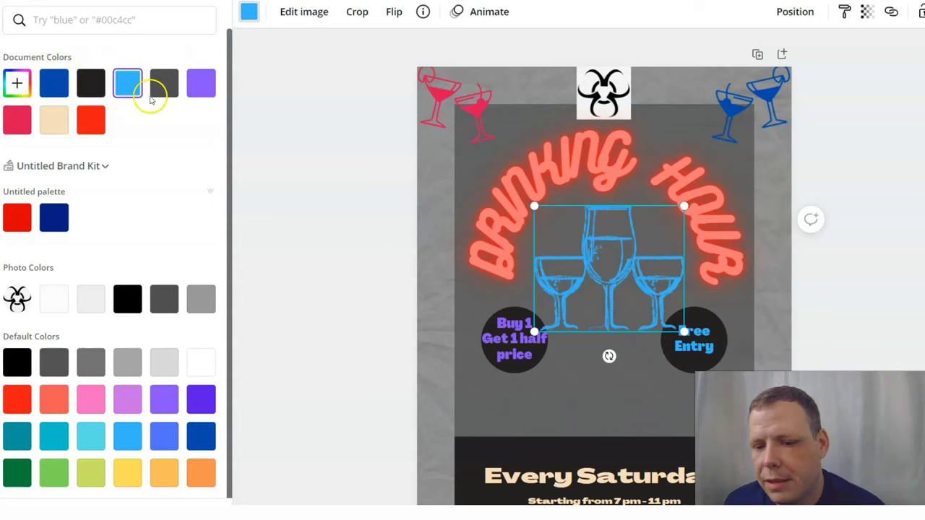
{"action": "left_click", "coordinate": [204, 84]}
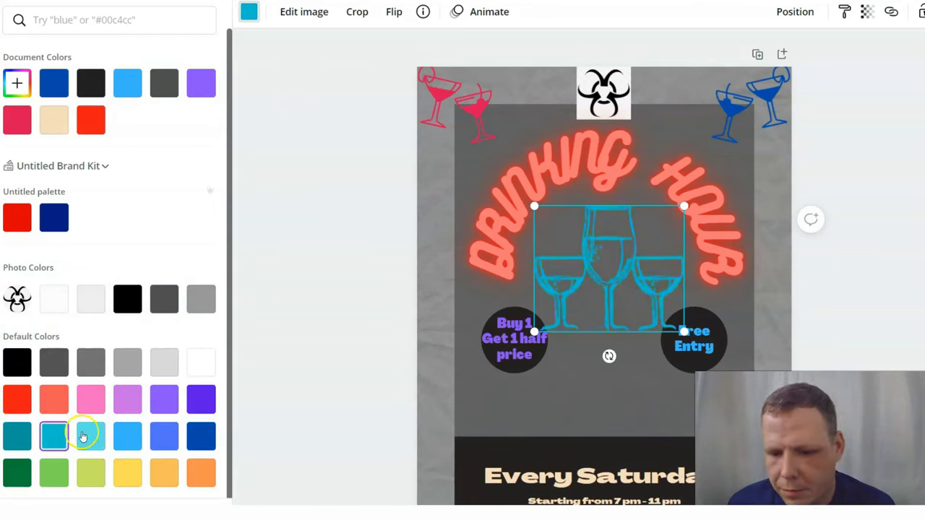
{"action": "scroll", "coordinate": [83, 436], "scroll_direction": "down", "scroll_amount": 1}
{"action": "left_click", "coordinate": [55, 470]}
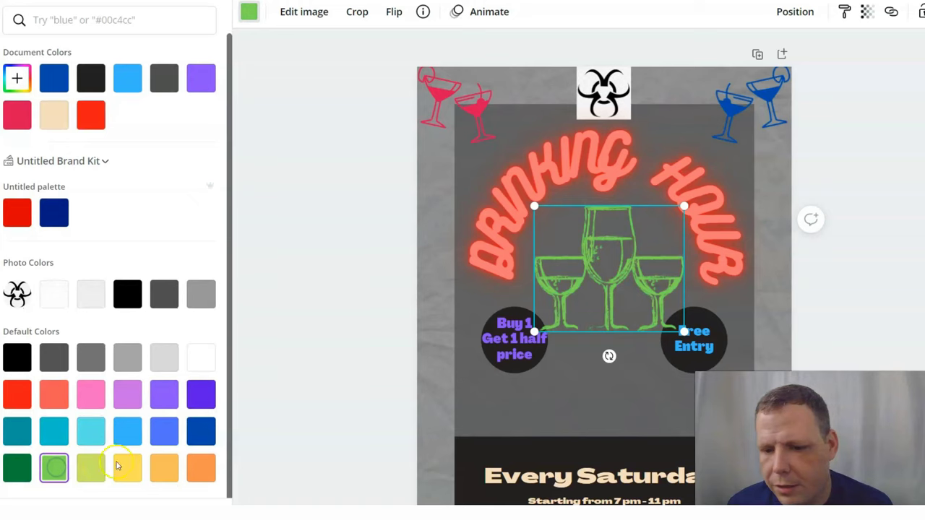
{"action": "left_click", "coordinate": [29, 475]}
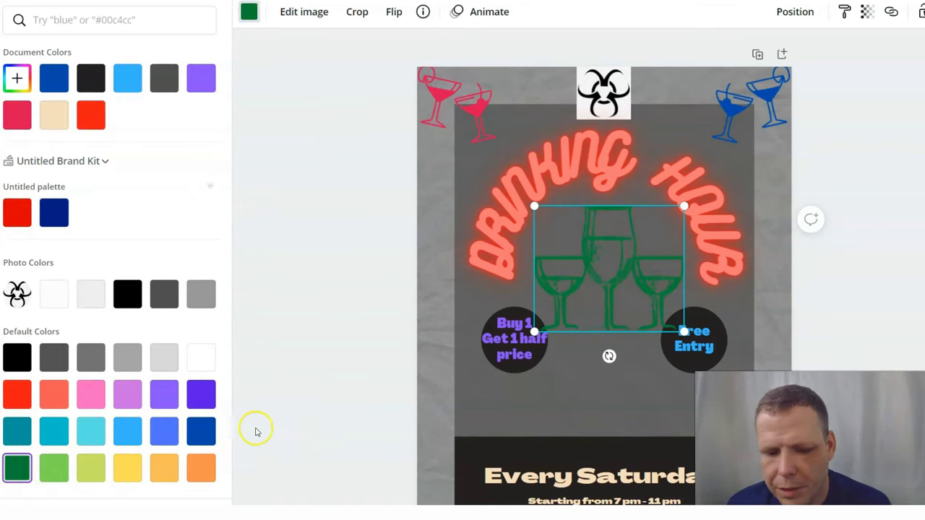
{"action": "scroll", "coordinate": [249, 427], "scroll_direction": "down", "scroll_amount": 2}
{"action": "scroll", "coordinate": [207, 165], "scroll_direction": "up", "scroll_amount": 1}
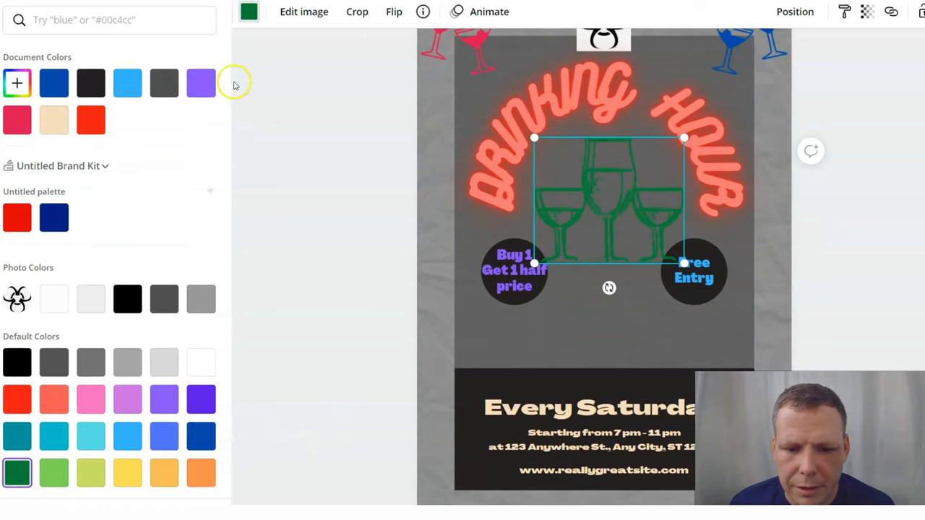
- Recolour the three-glasses graphic light blue, shrink it slightly and centre it between the ends of the curved heading
{"action": "left_click", "coordinate": [133, 89]}
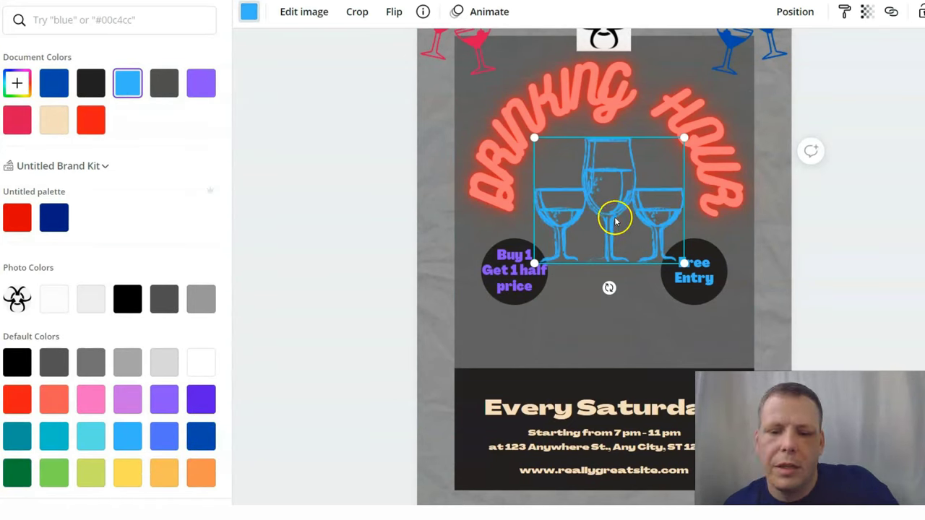
{"action": "left_click_drag", "start_coordinate": [684, 265], "coordinate": [661, 244]}
{"action": "left_click", "coordinate": [574, 207]}
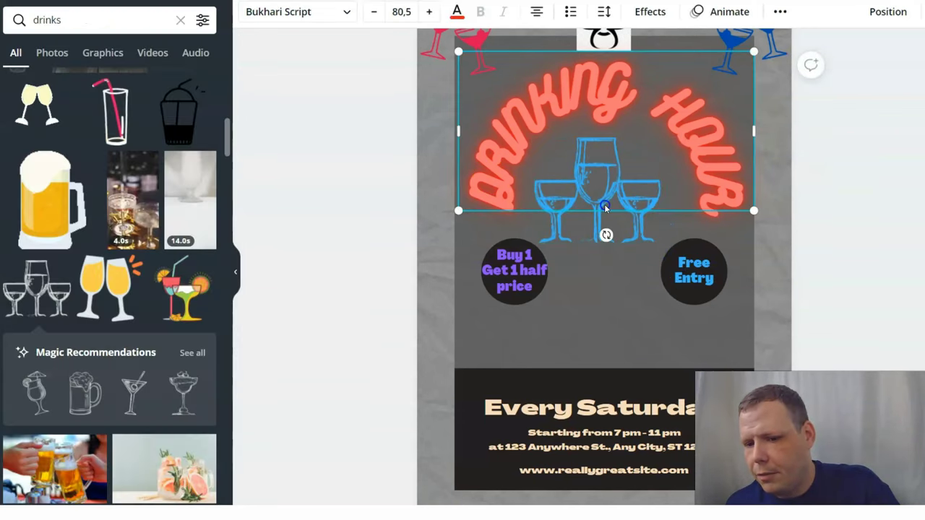
{"action": "left_click", "coordinate": [595, 229]}
{"action": "left_click_drag", "start_coordinate": [595, 229], "coordinate": [612, 233]}
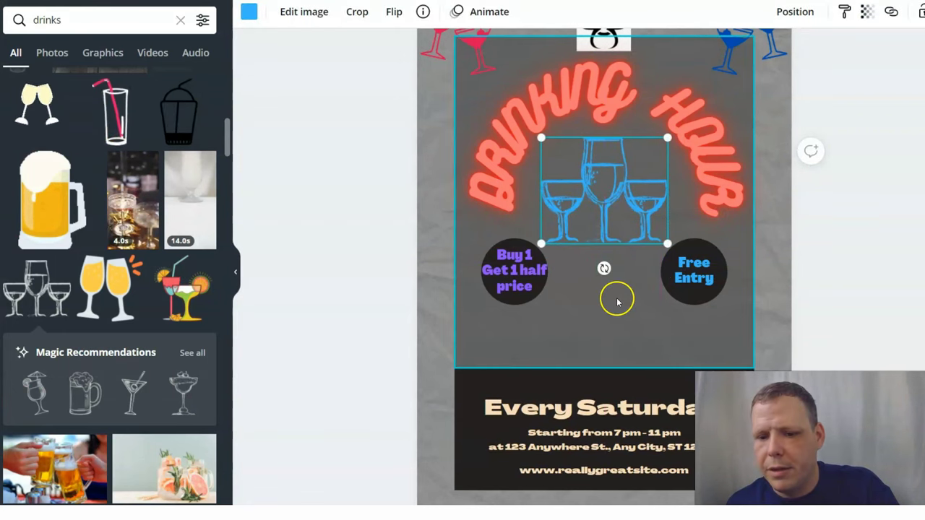
- Recolour the "Every Saturday" text in the dark footer block light blue
{"action": "left_click", "coordinate": [642, 399]}
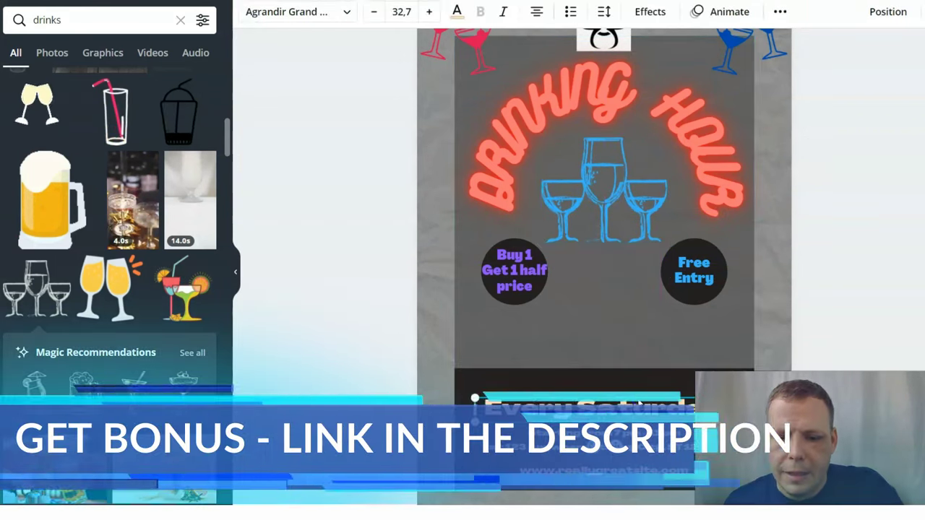
{"action": "left_click", "coordinate": [458, 12]}
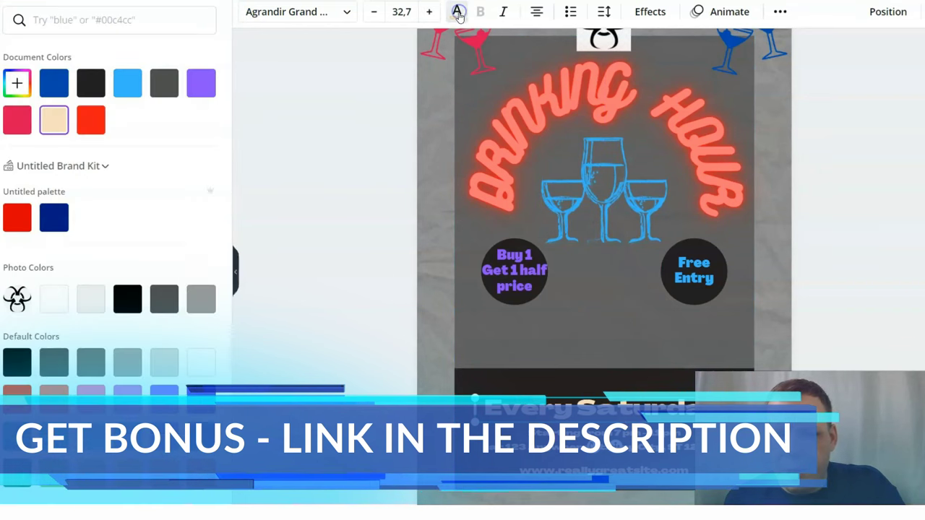
{"action": "left_click", "coordinate": [128, 83]}
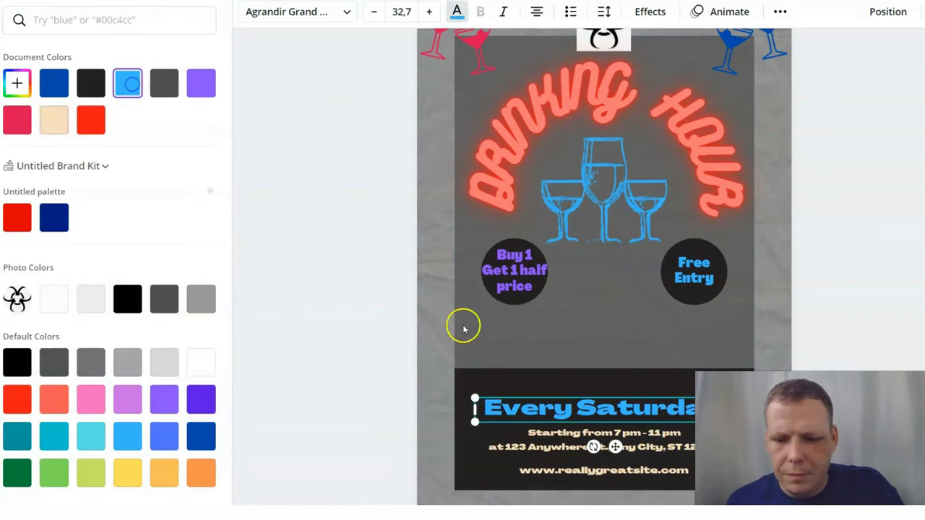
- Recolour the footer's time and address lines red and its website line coral red
{"action": "left_click", "coordinate": [518, 432]}
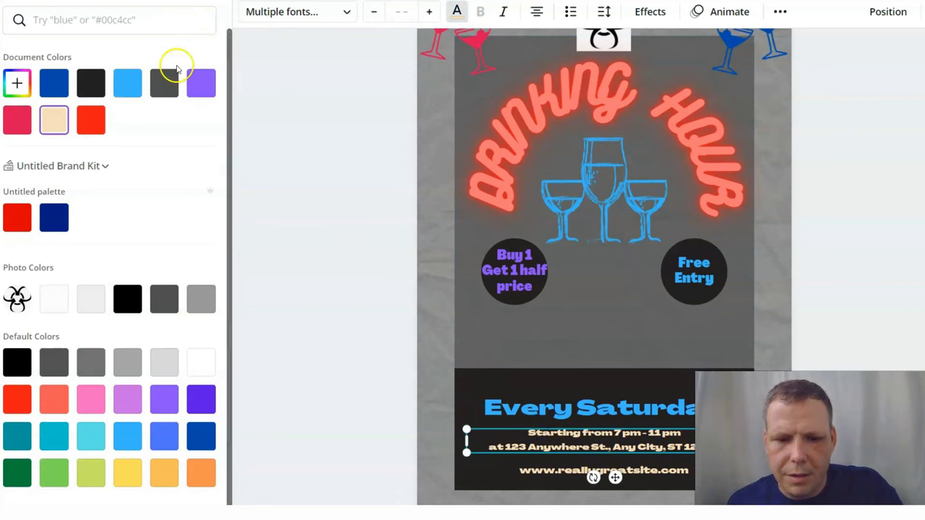
{"action": "left_click", "coordinate": [453, 13]}
{"action": "left_click", "coordinate": [453, 13]}
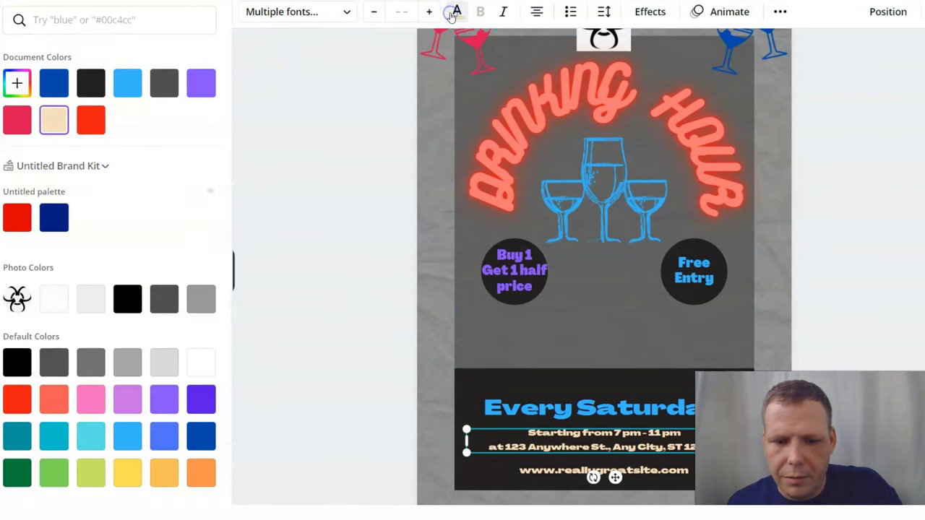
{"action": "left_click", "coordinate": [91, 120]}
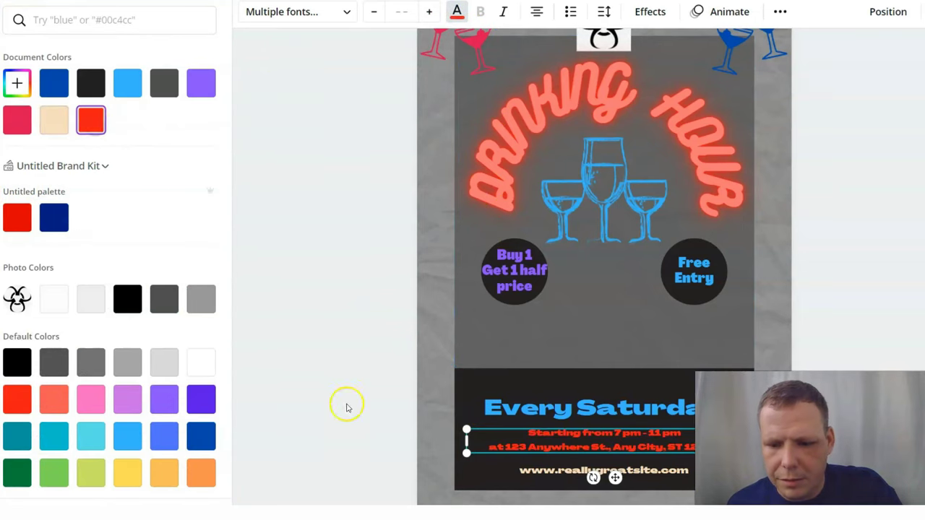
{"action": "left_click", "coordinate": [515, 469]}
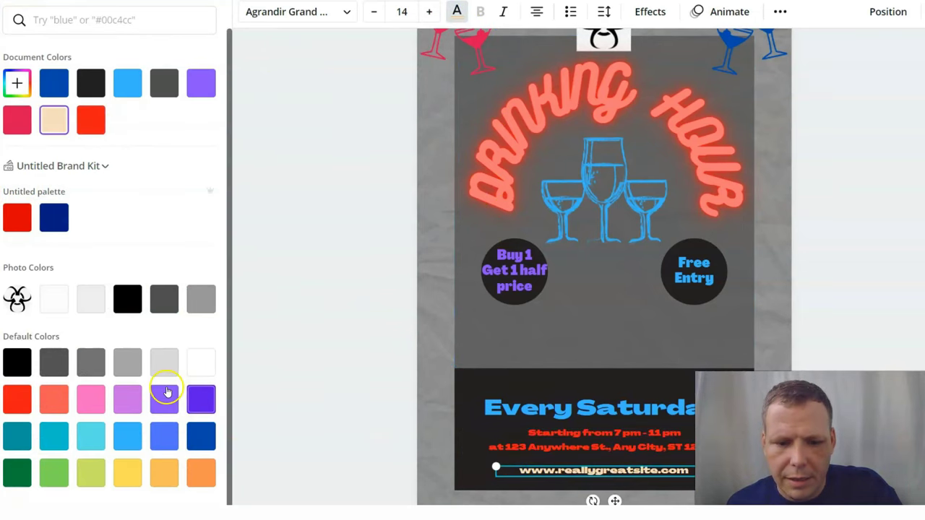
{"action": "left_click", "coordinate": [61, 401]}
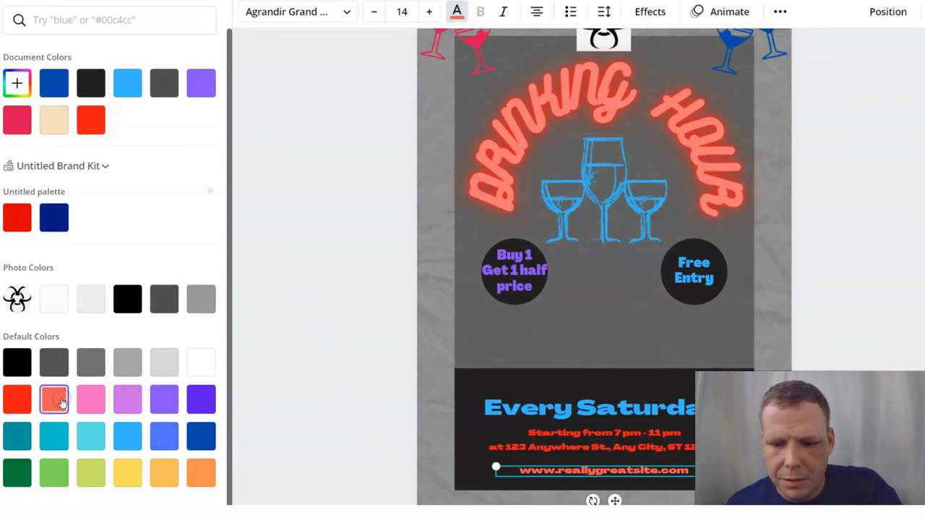
- Review the flyer's overall layout and colours from the corner cocktail graphics down to the footer text
{"action": "left_click", "coordinate": [623, 340]}
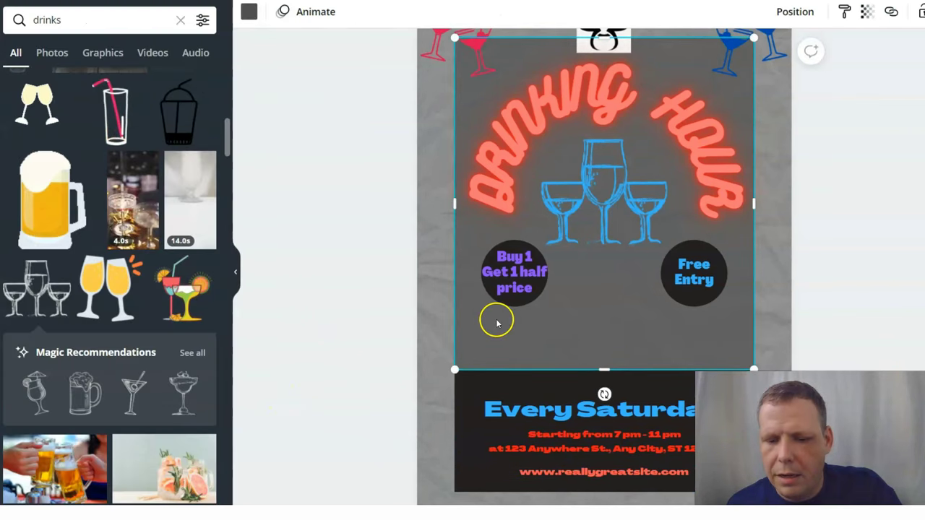
{"action": "scroll", "coordinate": [492, 305], "scroll_direction": "up", "scroll_amount": 2}
{"action": "scroll", "coordinate": [494, 304], "scroll_direction": "down", "scroll_amount": 2}
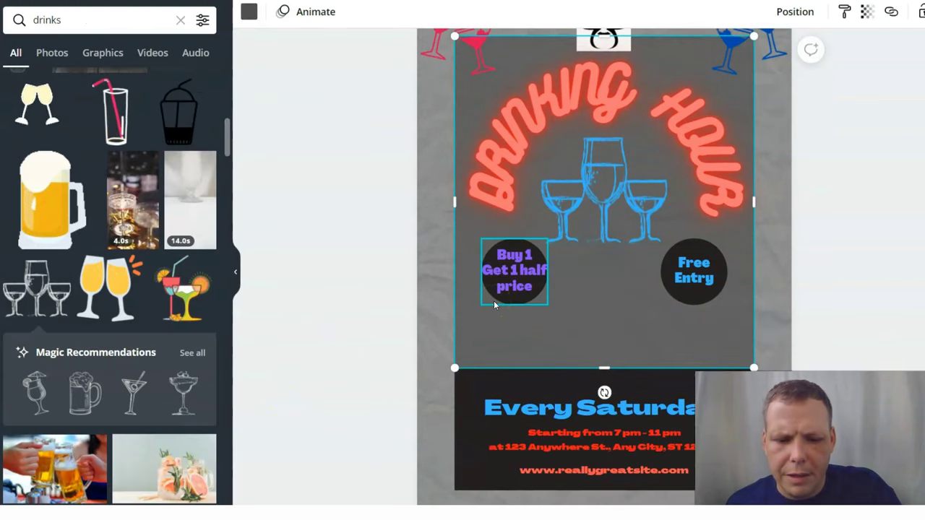
{"action": "scroll", "coordinate": [494, 305], "scroll_direction": "down", "scroll_amount": 1}
{"action": "scroll", "coordinate": [496, 304], "scroll_direction": "up", "scroll_amount": 3}
{"action": "scroll", "coordinate": [506, 275], "scroll_direction": "down", "scroll_amount": 2}
{"action": "scroll", "coordinate": [518, 255], "scroll_direction": "up", "scroll_amount": 2}
{"action": "scroll", "coordinate": [513, 281], "scroll_direction": "down", "scroll_amount": 2}
{"action": "scroll", "coordinate": [513, 280], "scroll_direction": "up", "scroll_amount": 2}
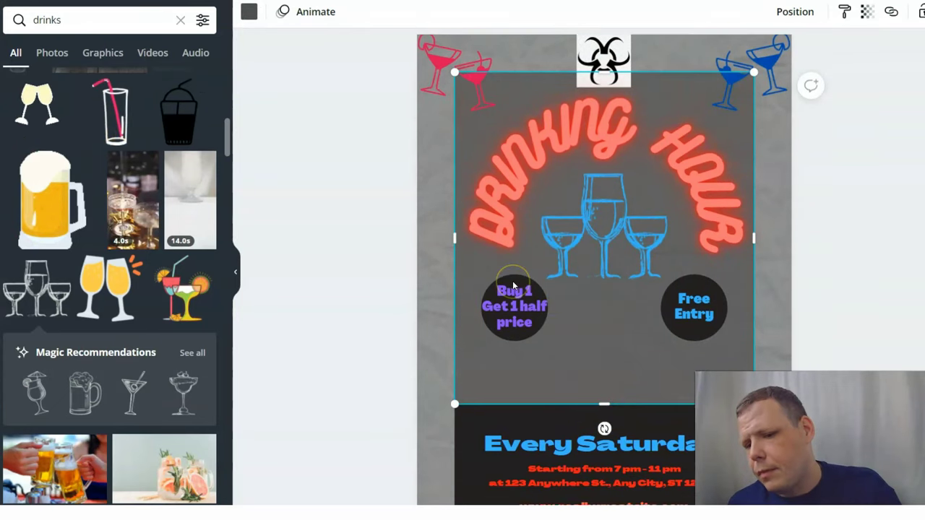
- Move the brand logo from above the curved heading to the centre between the two dark circles
{"action": "left_click", "coordinate": [613, 86]}
{"action": "left_click_drag", "start_coordinate": [607, 90], "coordinate": [616, 344]}
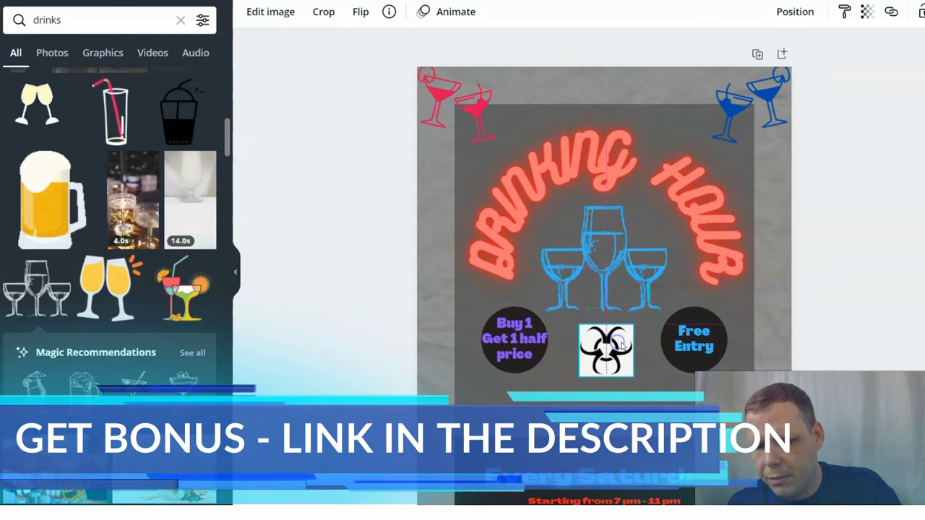
{"action": "left_click", "coordinate": [852, 302]}
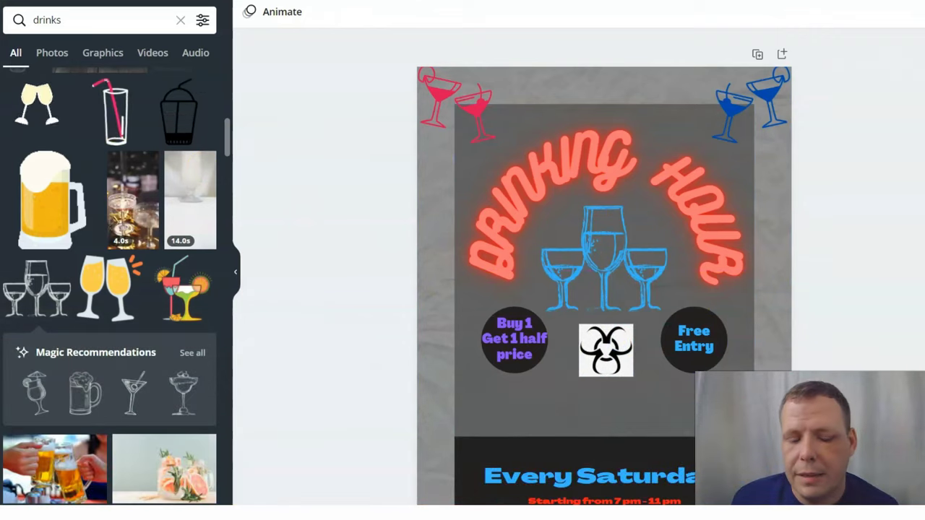
{"action": "left_click", "coordinate": [1, 180]}
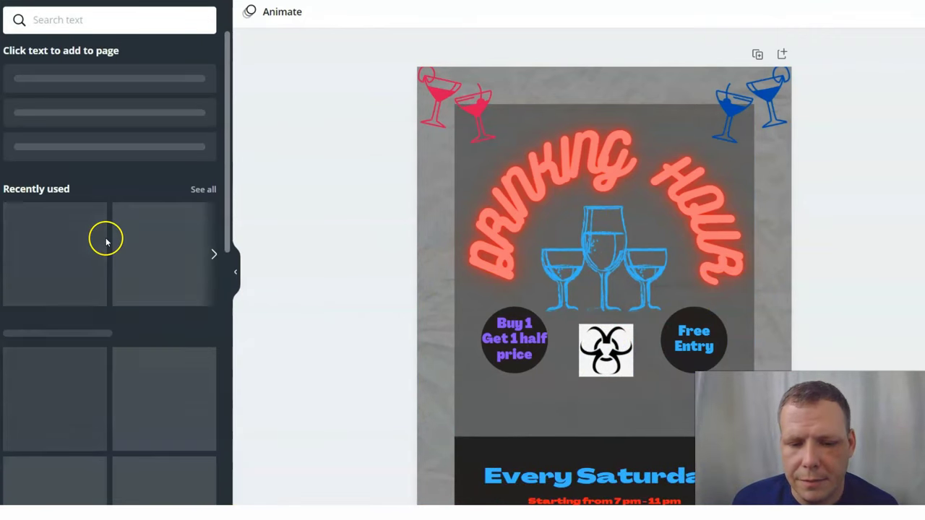
{"action": "left_click_drag", "start_coordinate": [124, 99], "coordinate": [618, 106]}
{"action": "left_click_drag", "start_coordinate": [596, 140], "coordinate": [617, 138]}
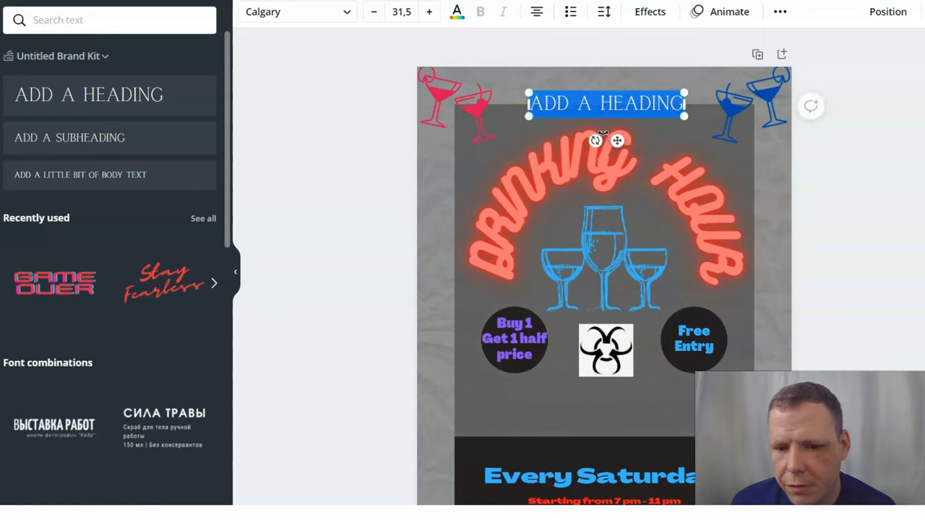
{"action": "left_click", "coordinate": [545, 165]}
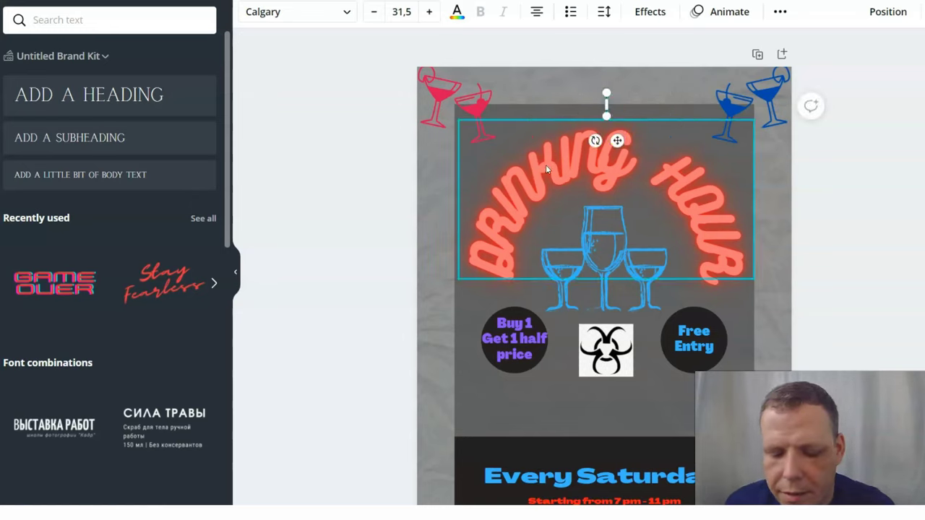
{"action": "left_click", "coordinate": [545, 165]}
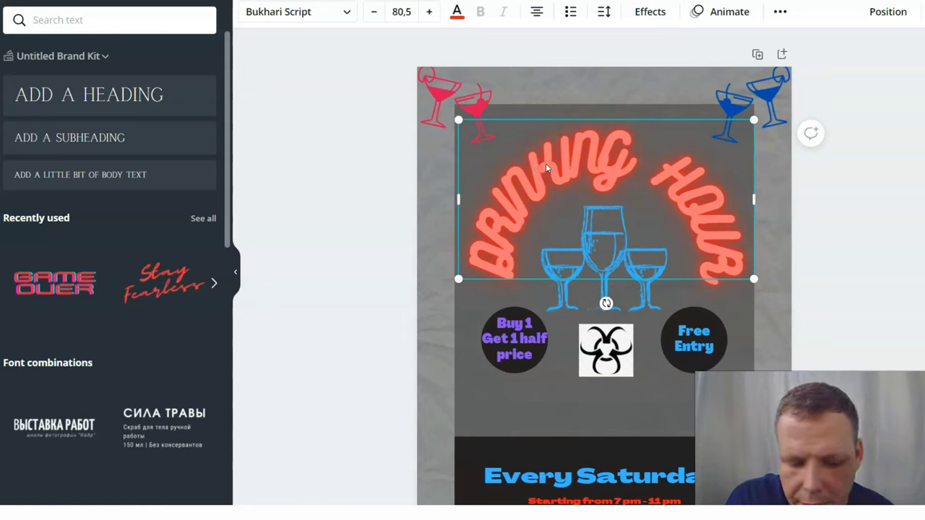
- Add a heading text centred above the curved "Drinking Hour" title and replace its placeholder wording with "IRISH PUB"
{"action": "left_click_drag", "start_coordinate": [92, 118], "coordinate": [622, 99]}
{"action": "left_click_drag", "start_coordinate": [622, 138], "coordinate": [615, 143]}
{"action": "left_click", "coordinate": [666, 103]}
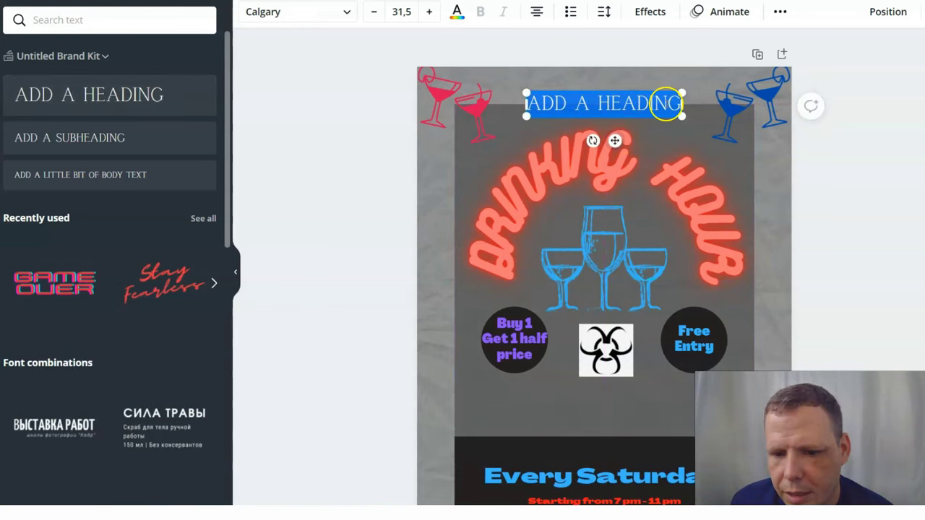
{"action": "left_click", "coordinate": [665, 103]}
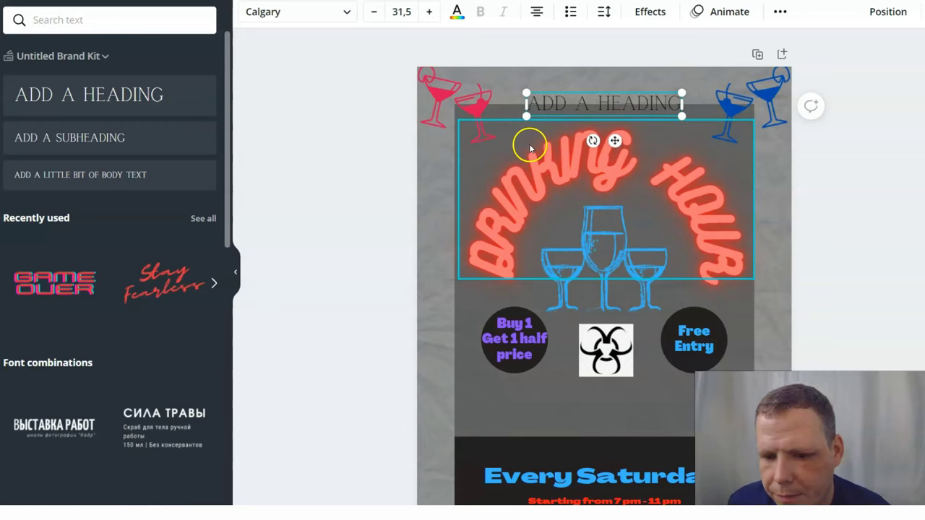
{"action": "key", "text": "BackSpace"}
{"action": "key", "text": "BackSpace"}
{"action": "key", "text": "BackSpace"}
{"action": "key", "text": "BackSpace"}
{"action": "key", "text": "BackSpace"}
{"action": "key", "text": "BackSpace"}
{"action": "key", "text": "BackSpace"}
{"action": "key", "text": "BackSpace"}
{"action": "key", "text": "BackSpace"}
{"action": "key", "text": "BackSpace"}
{"action": "key", "text": "BackSpace"}
{"action": "key", "text": "BackSpace"}
{"action": "key", "text": "BackSpace"}
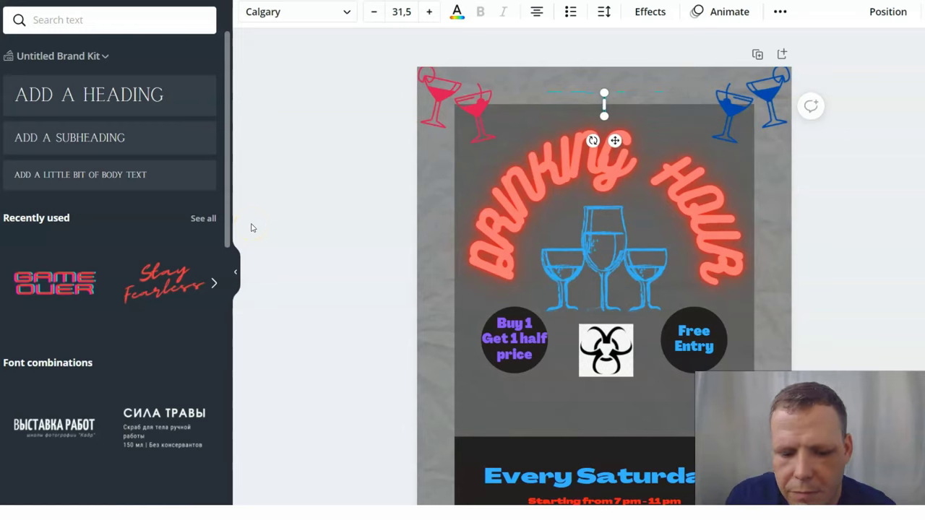
{"action": "type", "text": "IRISH P"}
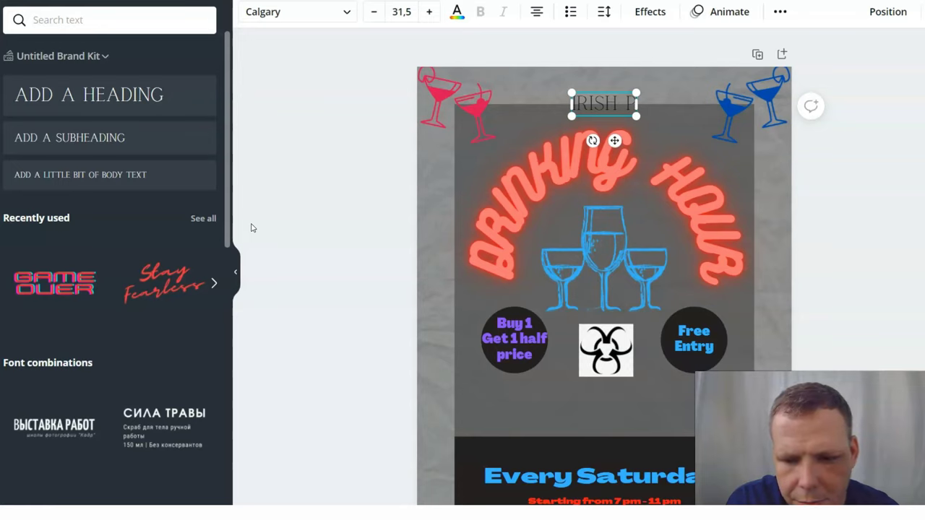
{"action": "type", "text": "UB"}
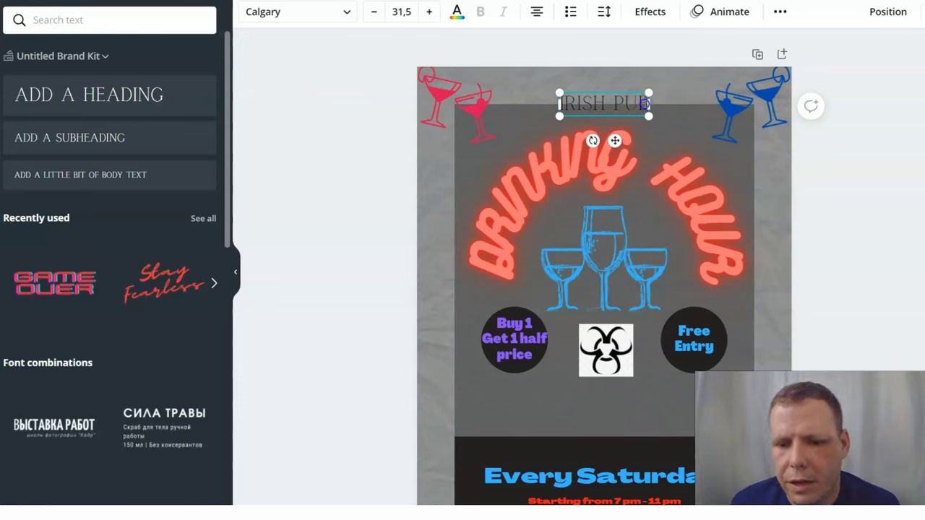
- Set the pub name heading above the curved title in Agrandir Narrow Black at size 59,5
{"action": "left_click_drag", "start_coordinate": [643, 104], "coordinate": [555, 104]}
{"action": "left_click", "coordinate": [294, 11]}
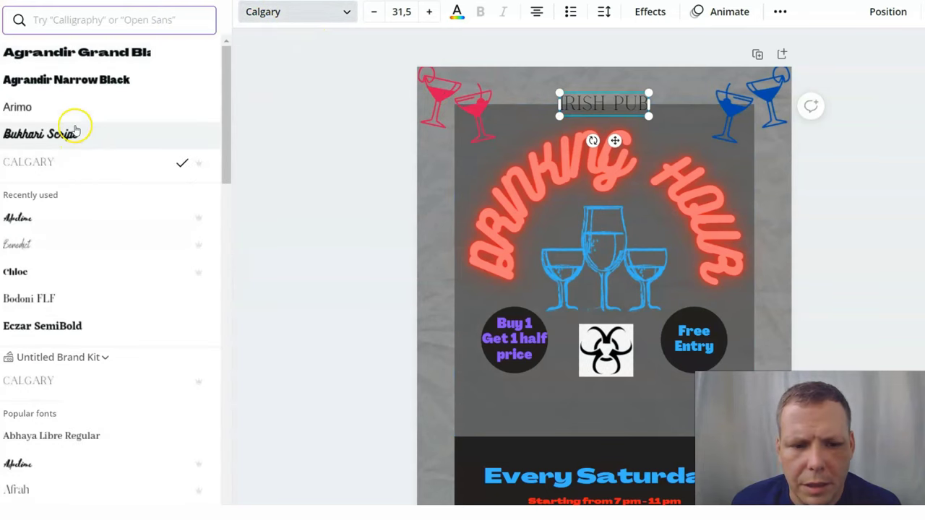
{"action": "left_click", "coordinate": [73, 84]}
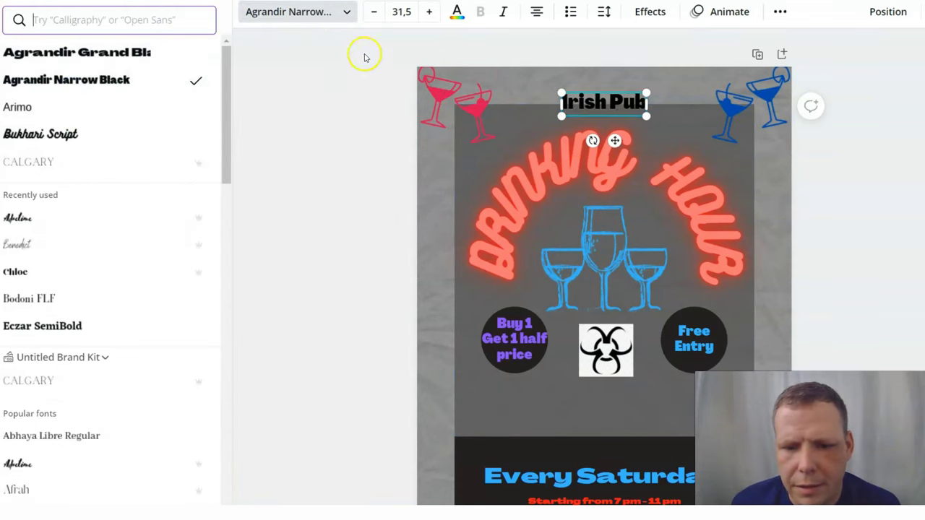
{"action": "triple_click", "coordinate": [429, 12]}
{"action": "triple_click", "coordinate": [430, 12]}
{"action": "left_click", "coordinate": [431, 11]}
{"action": "double_click", "coordinate": [431, 11]}
{"action": "triple_click", "coordinate": [430, 12]}
{"action": "triple_click", "coordinate": [430, 11]}
{"action": "double_click", "coordinate": [431, 11]}
{"action": "triple_click", "coordinate": [430, 11]}
{"action": "double_click", "coordinate": [430, 12]}
{"action": "double_click", "coordinate": [431, 12]}
{"action": "double_click", "coordinate": [431, 12]}
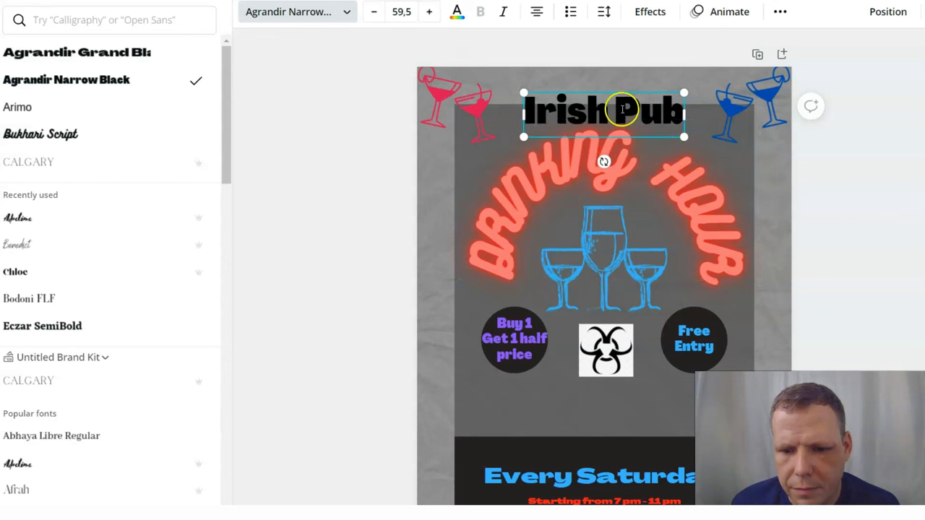
- Colour the "Irish Pub" heading dark green and move it straight up to the flyer's top edge
{"action": "left_click", "coordinate": [457, 12]}
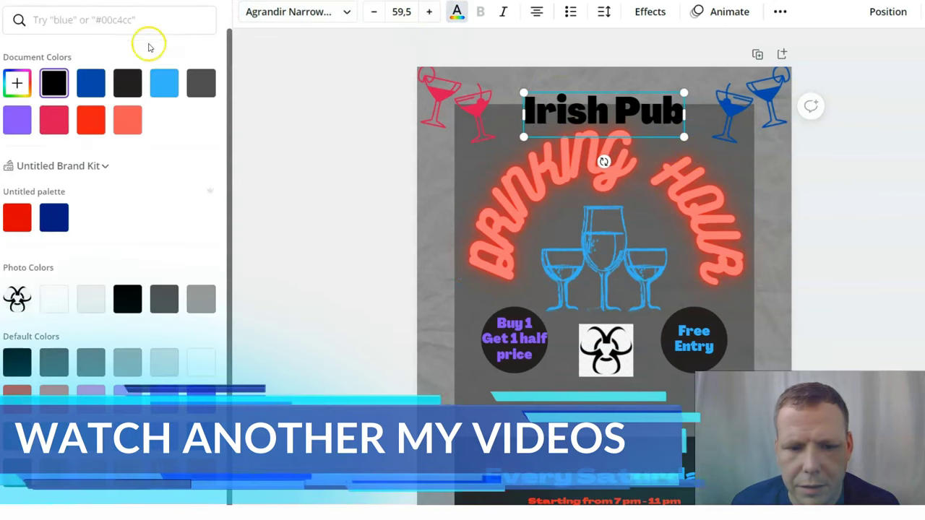
{"action": "left_click", "coordinate": [103, 83]}
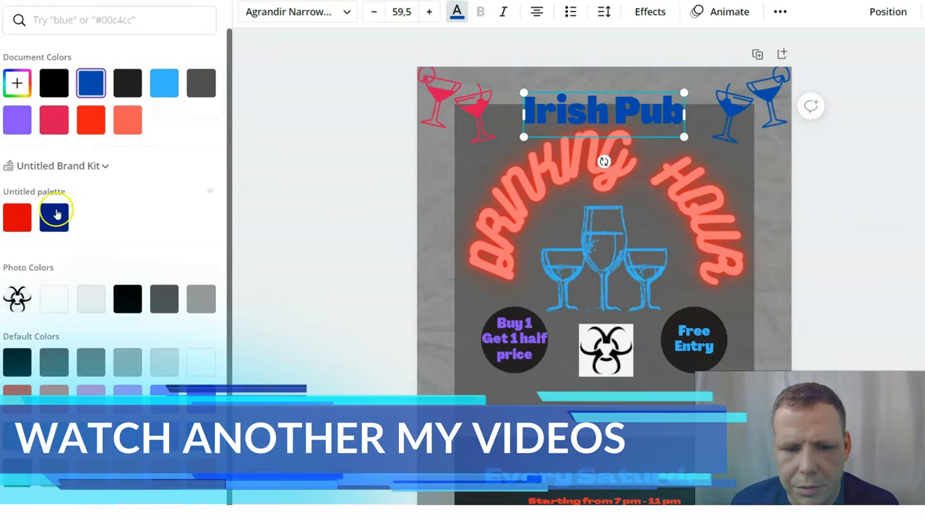
{"action": "left_click", "coordinate": [17, 472]}
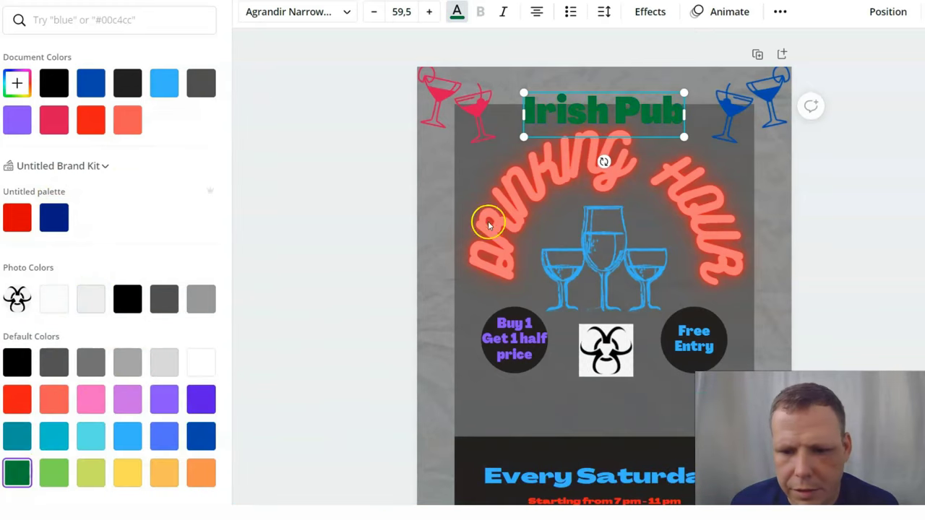
{"action": "left_click", "coordinate": [621, 119]}
{"action": "left_click", "coordinate": [620, 109]}
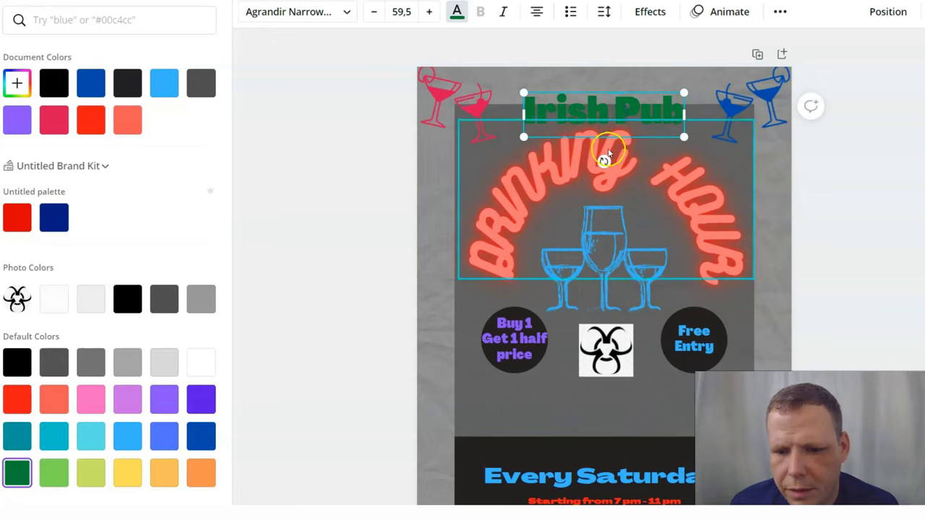
{"action": "left_click_drag", "start_coordinate": [615, 94], "coordinate": [614, 71]}
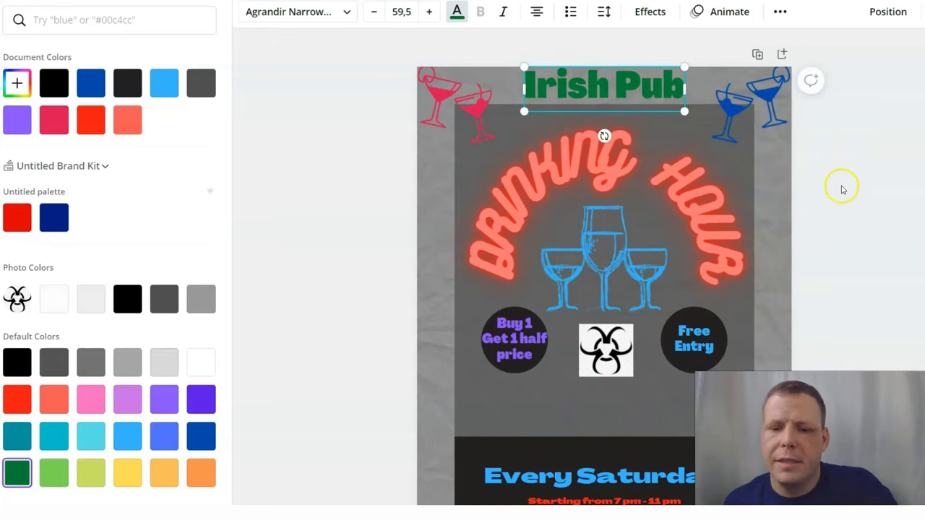
- Look over the finished flyer, open its download settings with PDF Print as file type, and review the available formats
{"action": "scroll", "coordinate": [898, 184], "scroll_direction": "down", "scroll_amount": 3}
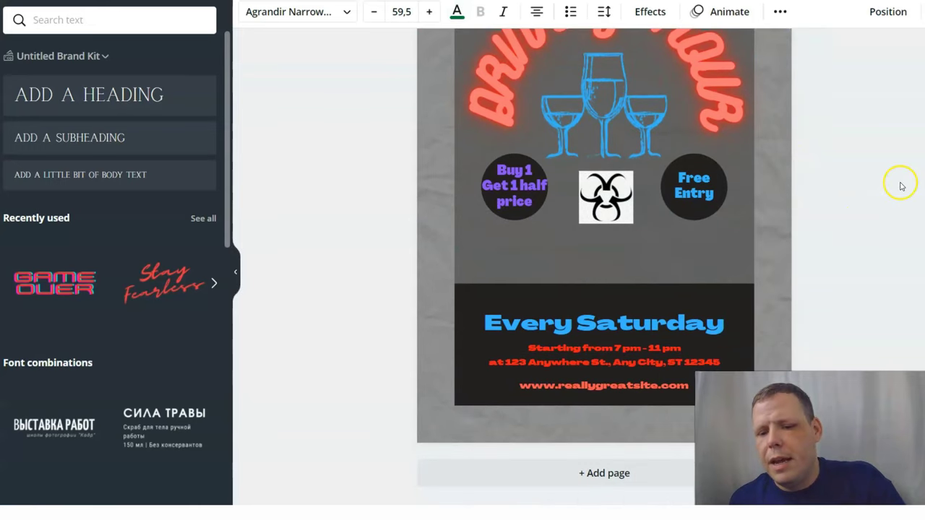
{"action": "scroll", "coordinate": [723, 249], "scroll_direction": "up", "scroll_amount": 2}
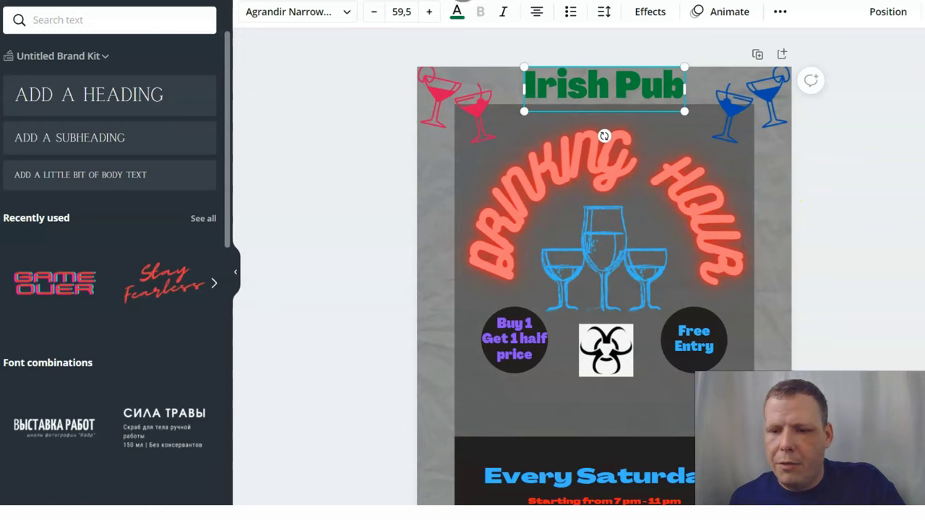
{"action": "left_click", "coordinate": [826, 86]}
{"action": "left_click", "coordinate": [780, 75]}
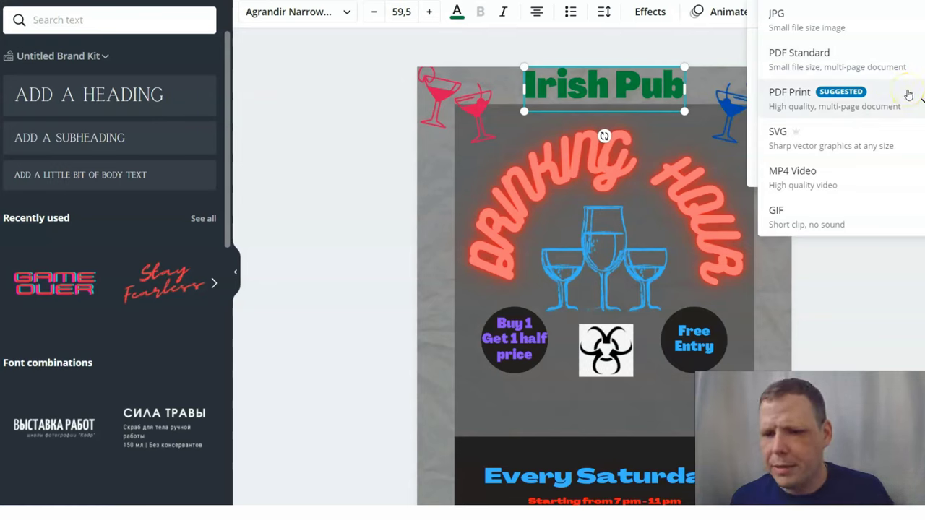
{"action": "left_click", "coordinate": [810, 97]}
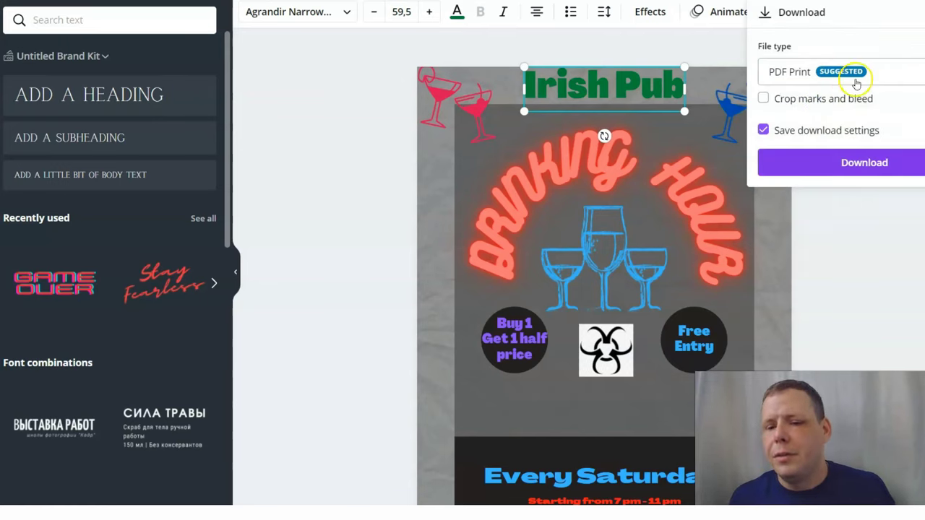
{"action": "left_click", "coordinate": [888, 72]}
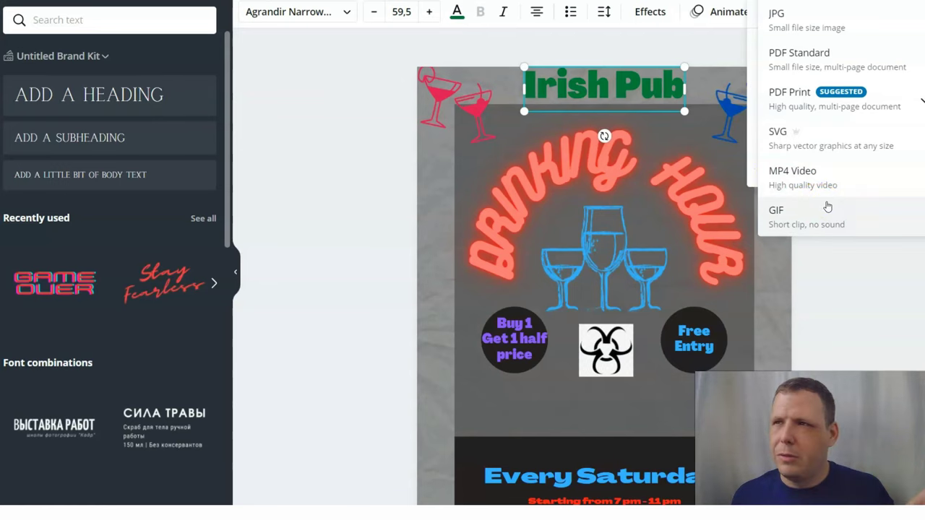
- Open the flyer printing order and examine its preview, paper sizes, print options and copy quantities with their prices
{"action": "left_click", "coordinate": [911, 253]}
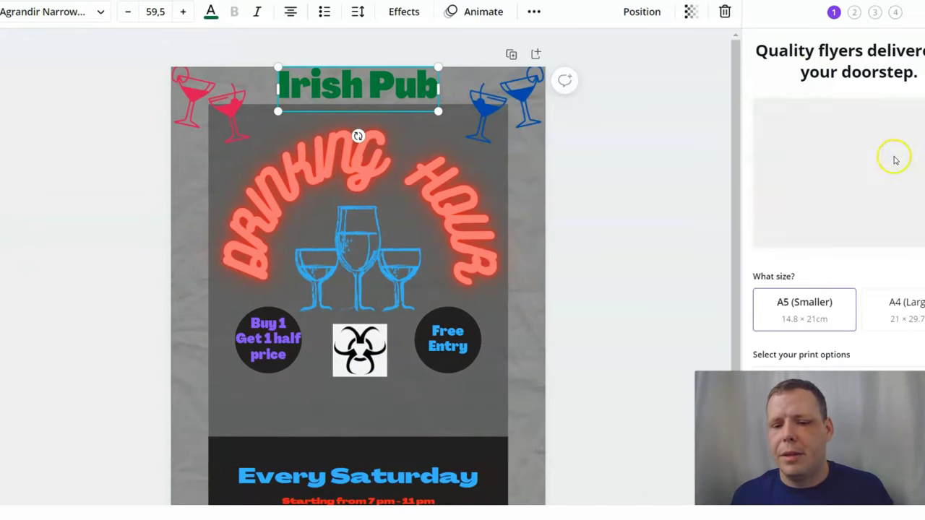
{"action": "scroll", "coordinate": [893, 148], "scroll_direction": "down", "scroll_amount": 2}
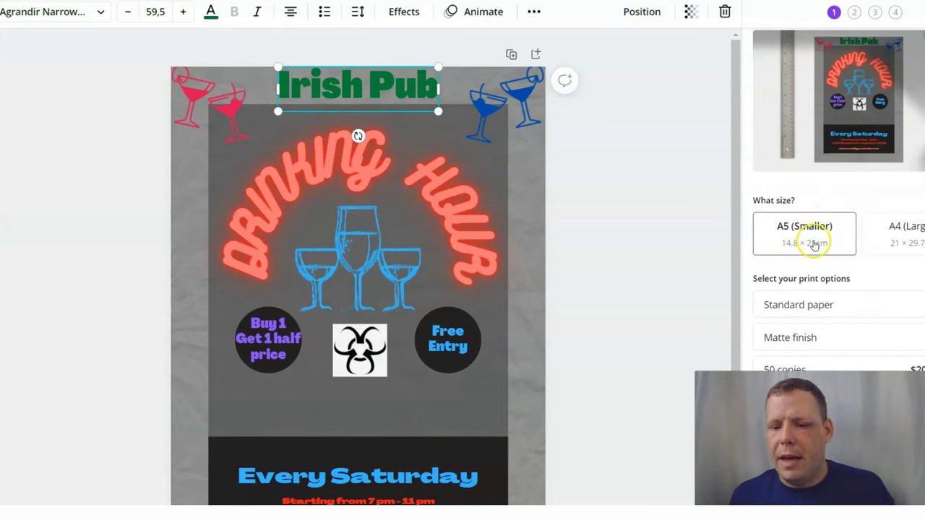
{"action": "scroll", "coordinate": [903, 236], "scroll_direction": "down", "scroll_amount": 1}
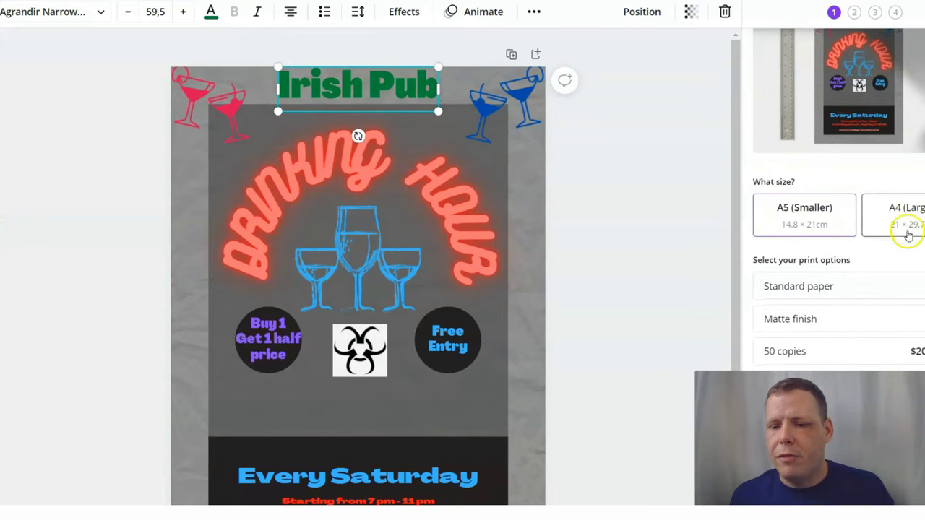
{"action": "left_click", "coordinate": [815, 362]}
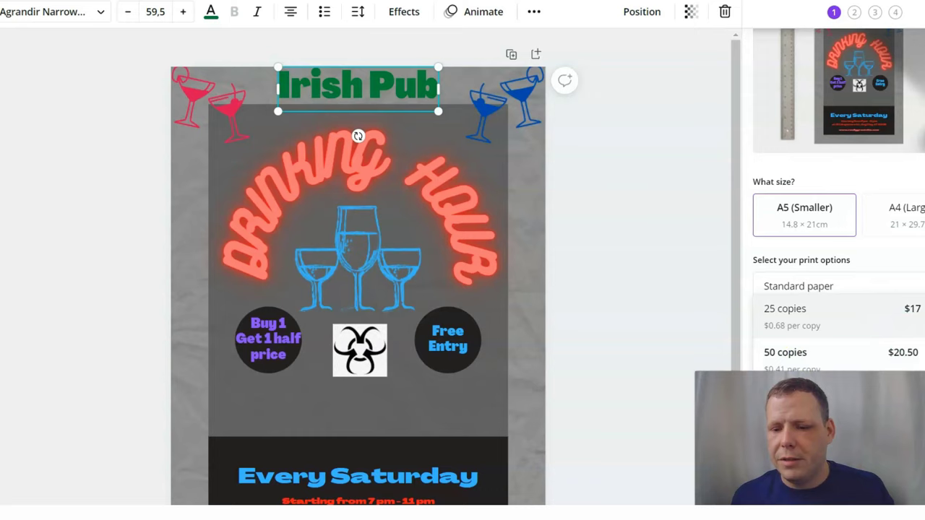
{"action": "scroll", "coordinate": [850, 316], "scroll_direction": "down", "scroll_amount": 4}
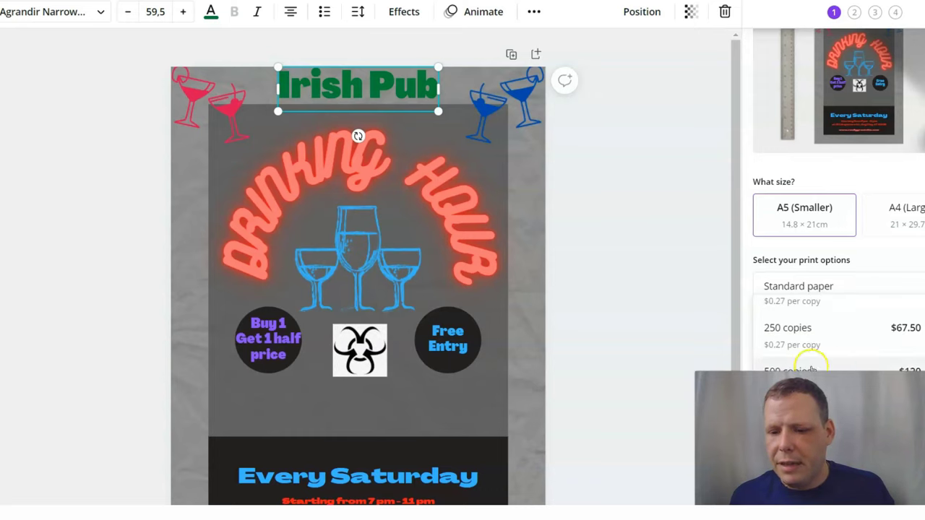
{"action": "scroll", "coordinate": [853, 332], "scroll_direction": "up", "scroll_amount": 4}
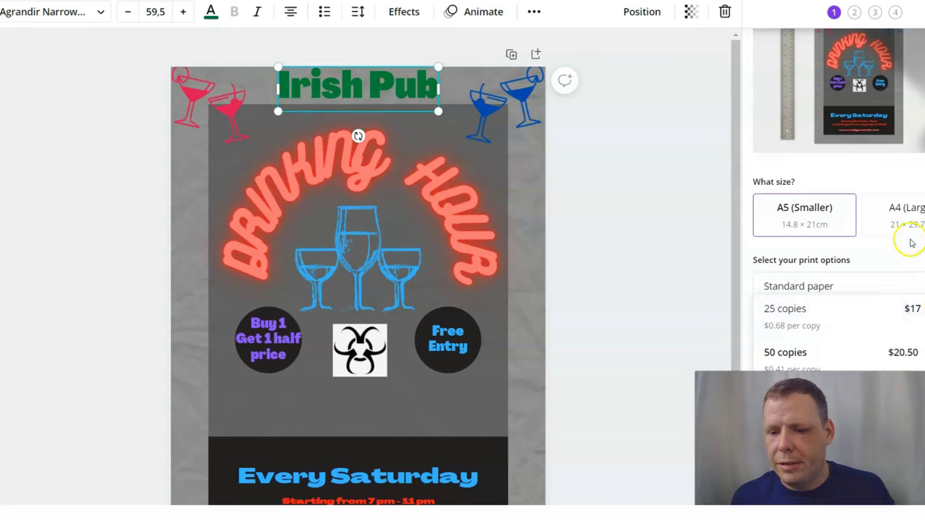
{"action": "left_click", "coordinate": [919, 217]}
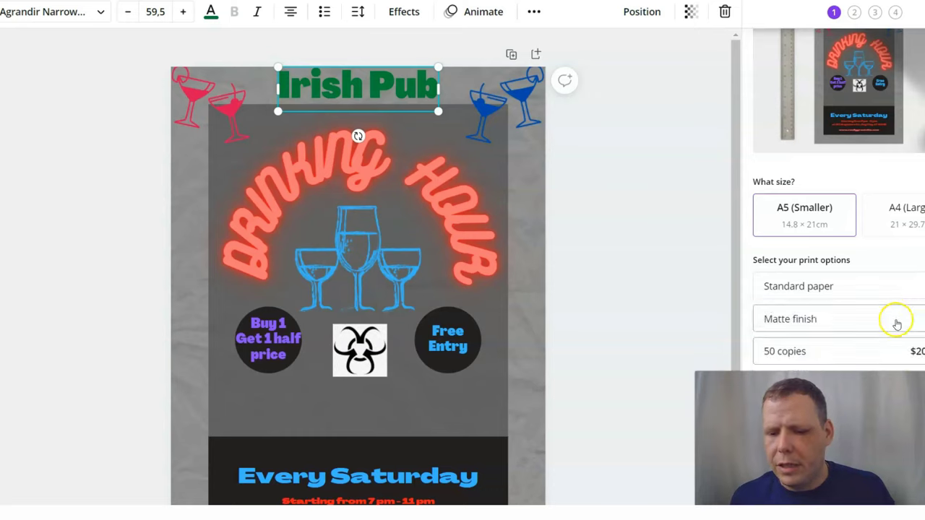
{"action": "scroll", "coordinate": [862, 184], "scroll_direction": "up", "scroll_amount": 2}
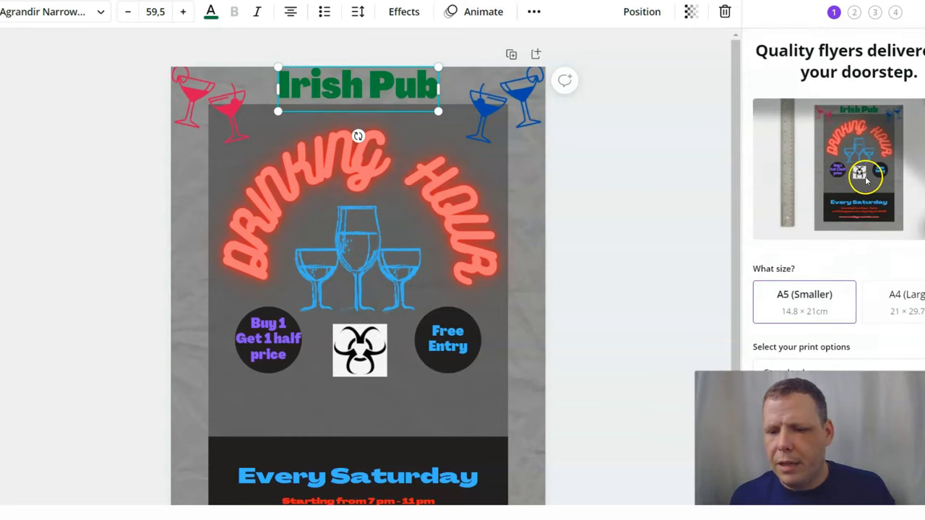
{"action": "scroll", "coordinate": [867, 180], "scroll_direction": "down", "scroll_amount": 2}
{"action": "scroll", "coordinate": [866, 178], "scroll_direction": "up", "scroll_amount": 2}
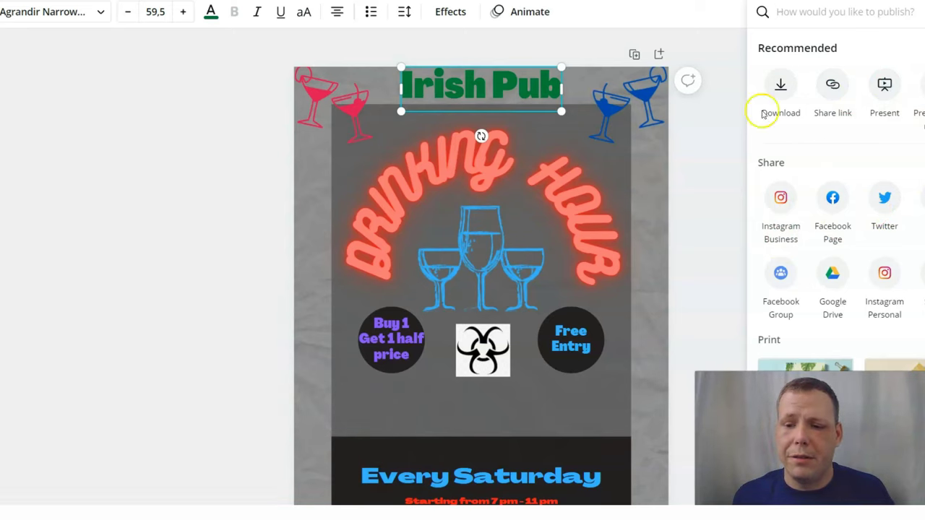
- Review the sharing destinations and print products offered for publishing the flyer
{"action": "scroll", "coordinate": [866, 347], "scroll_direction": "down", "scroll_amount": 3}
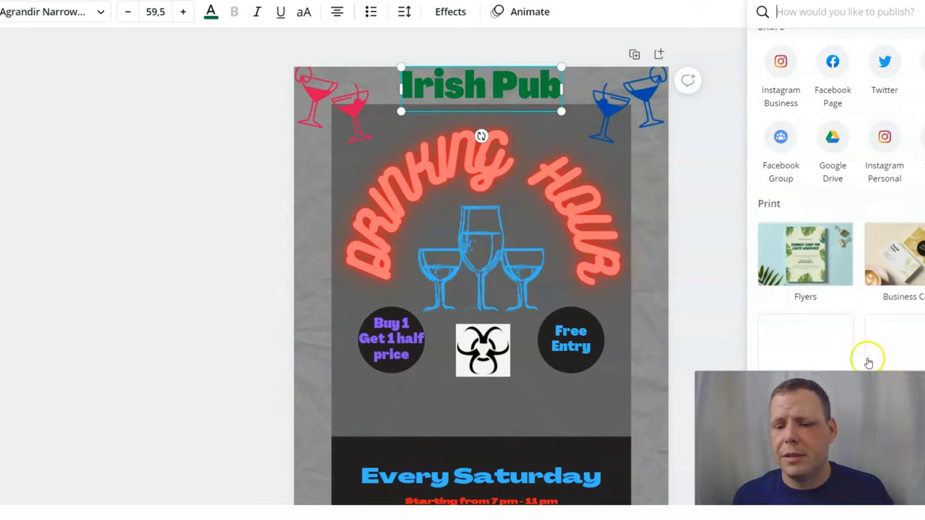